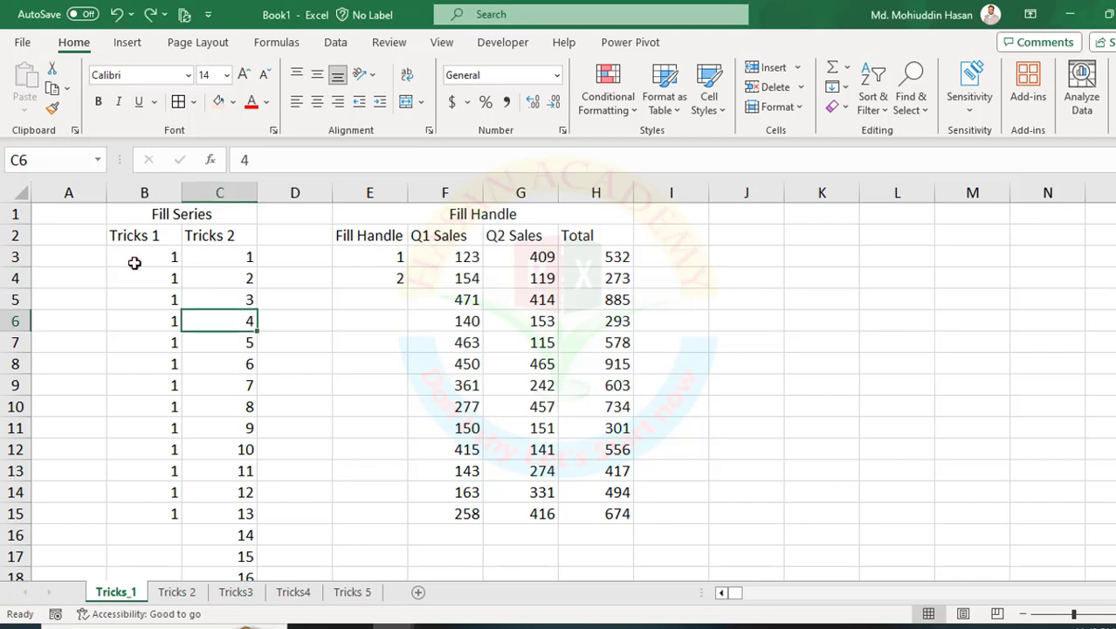
# Clear the Tricks 1 values in B3:B15 and enter 1 in cell B3.
pyautogui.moveTo(154, 256); pyautogui.dragTo(162, 515)
pyautogui.press('Delete')
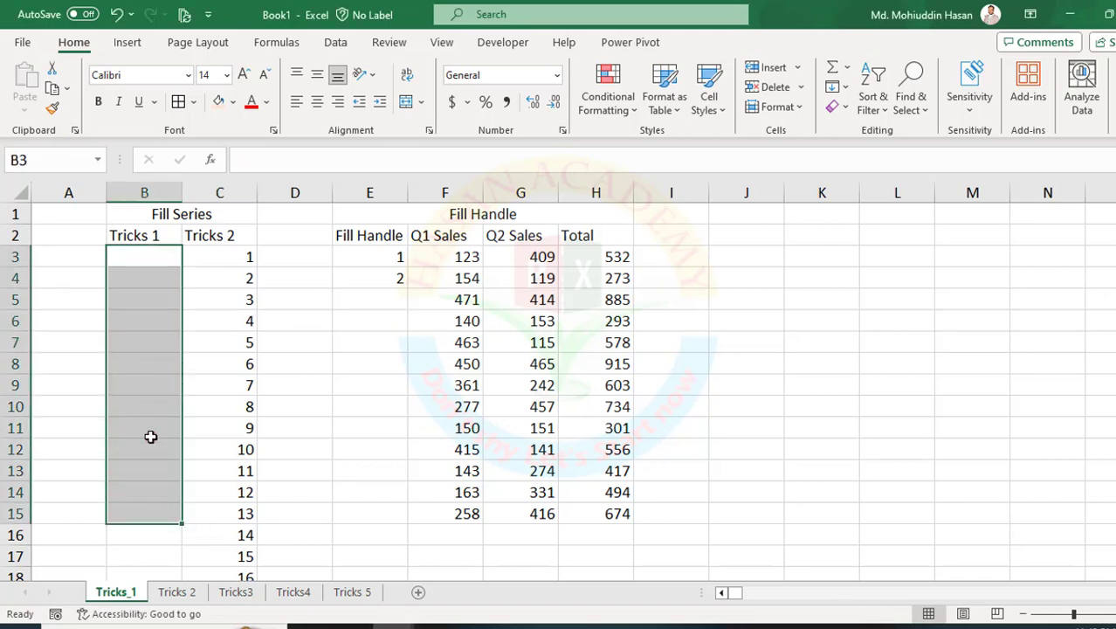
pyautogui.click(153, 259)
pyautogui.write('1')
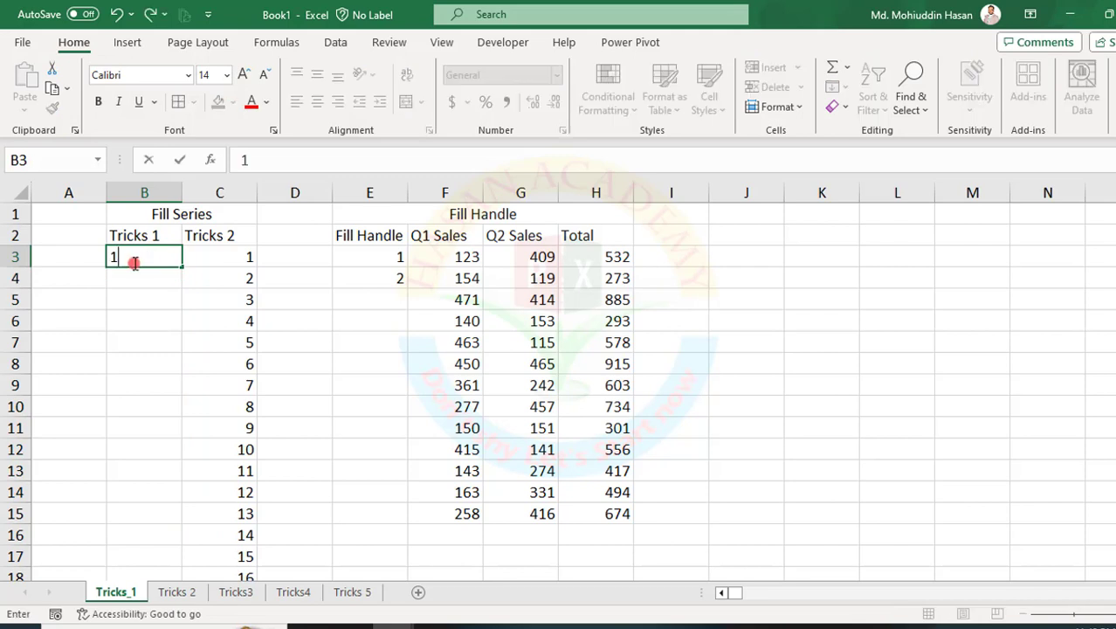
pyautogui.press('Return')
# Fill cell B3 down to B17 and set the auto fill option to Fill Series.
pyautogui.click(141, 259)
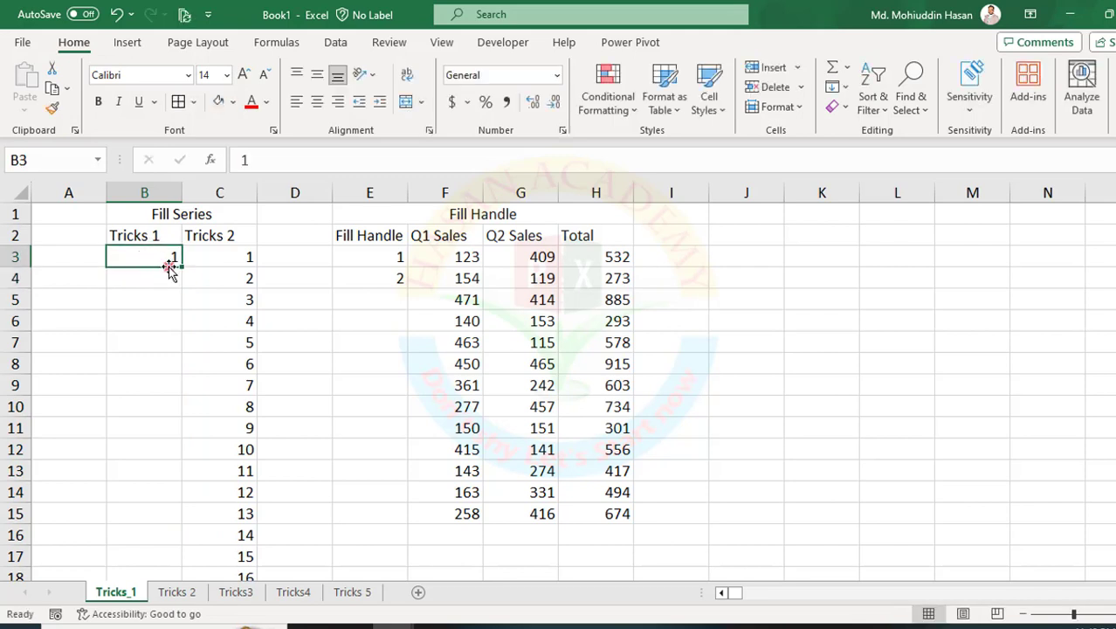
pyautogui.moveTo(183, 266); pyautogui.dragTo(164, 568)
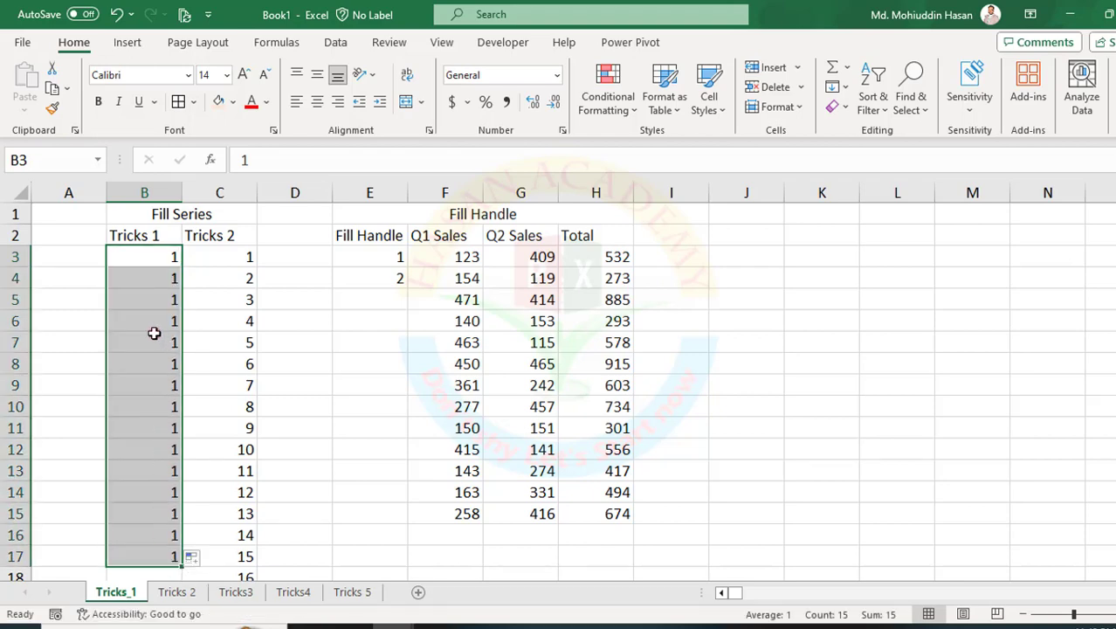
pyautogui.scroll(-1, 154, 333)
pyautogui.scroll(1, 153, 331)
pyautogui.click(197, 557)
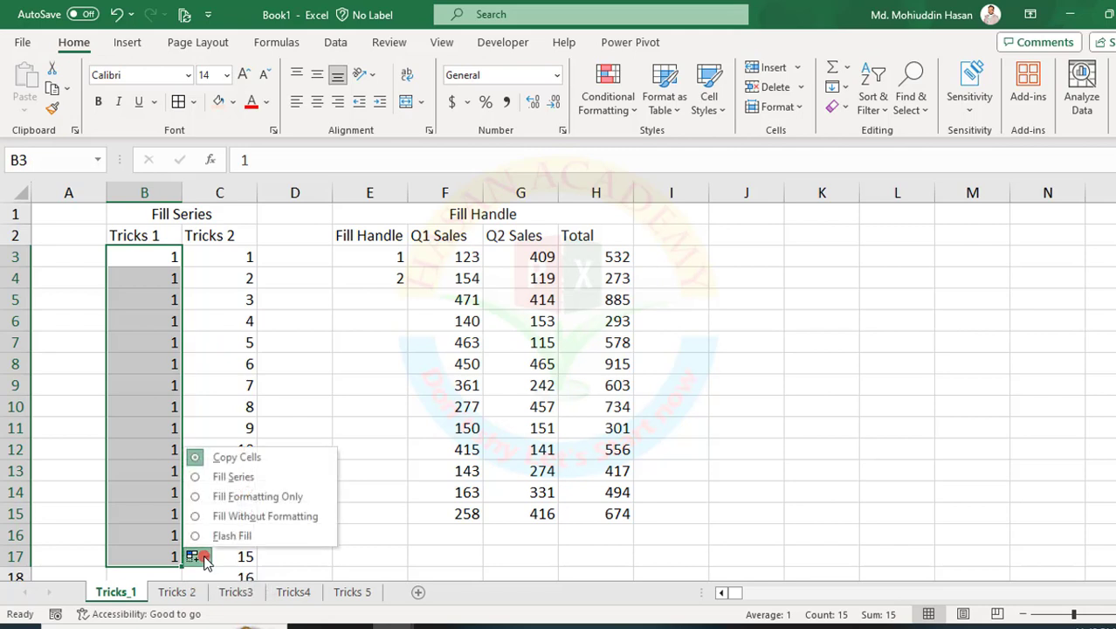
pyautogui.click(221, 478)
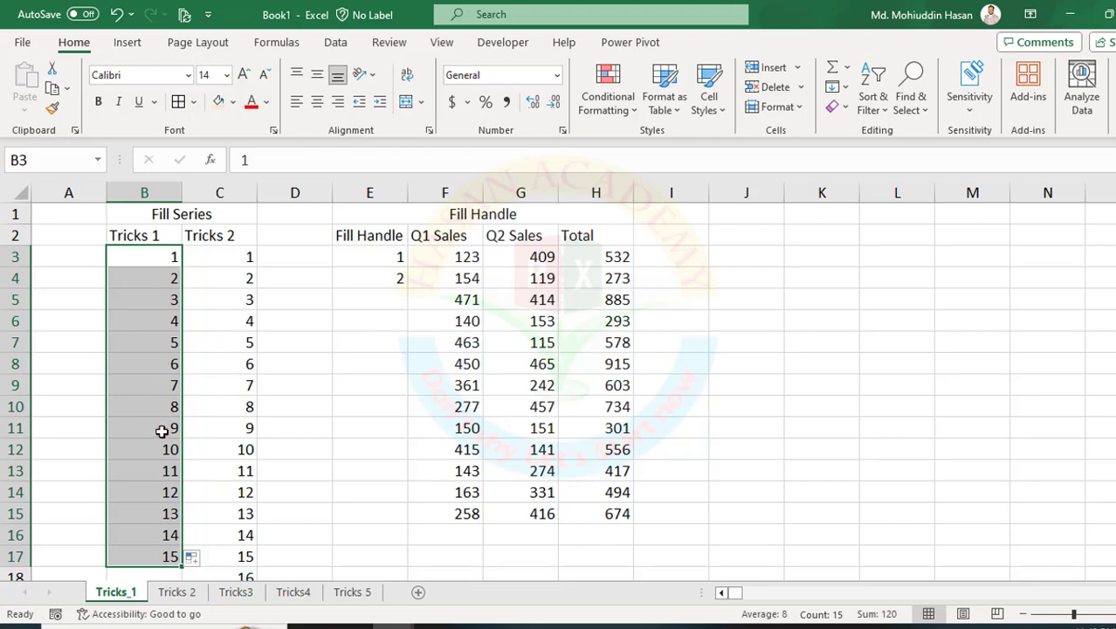
# Extend the Tricks 1 series down to row 293 and delete all of its numbers from column B.
pyautogui.click(230, 255)
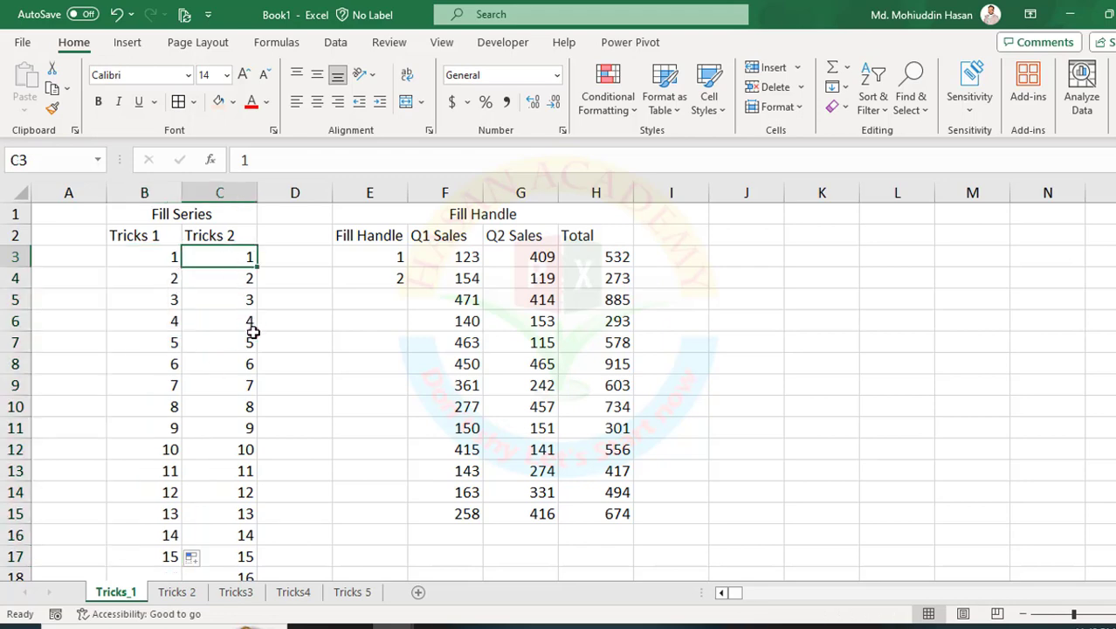
pyautogui.scroll(-3, 252, 336)
pyautogui.scroll(3, 252, 342)
pyautogui.moveTo(131, 255); pyautogui.dragTo(185, 541)
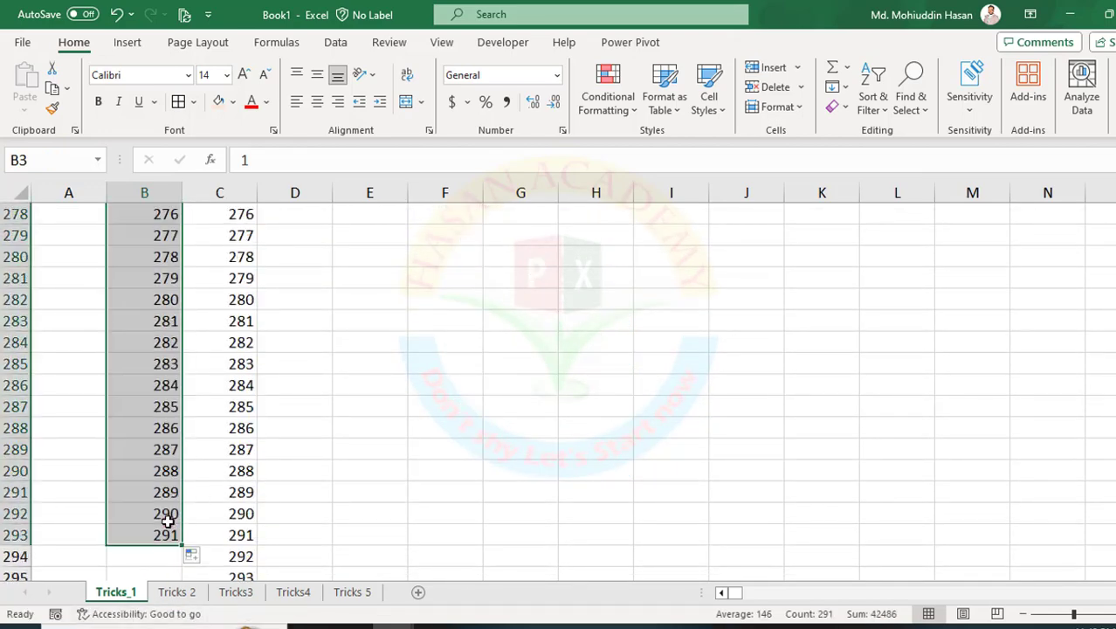
pyautogui.press('Delete')
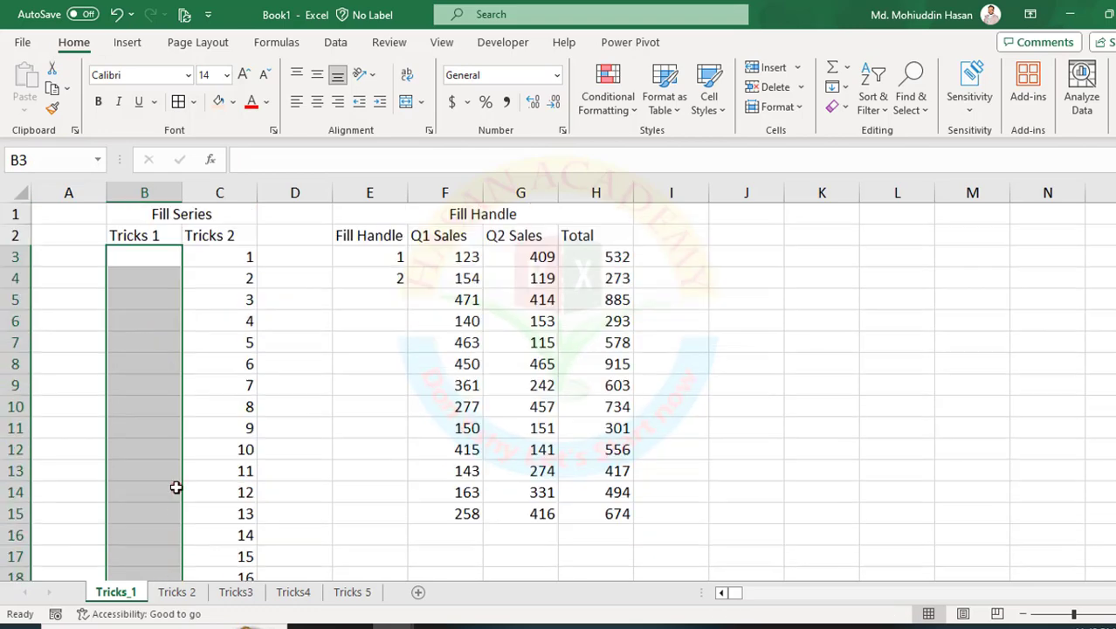
# Clear all the Tricks 2 numbers from C3 to the end of the column and enter 1 in cell C3.
pyautogui.click(229, 261)
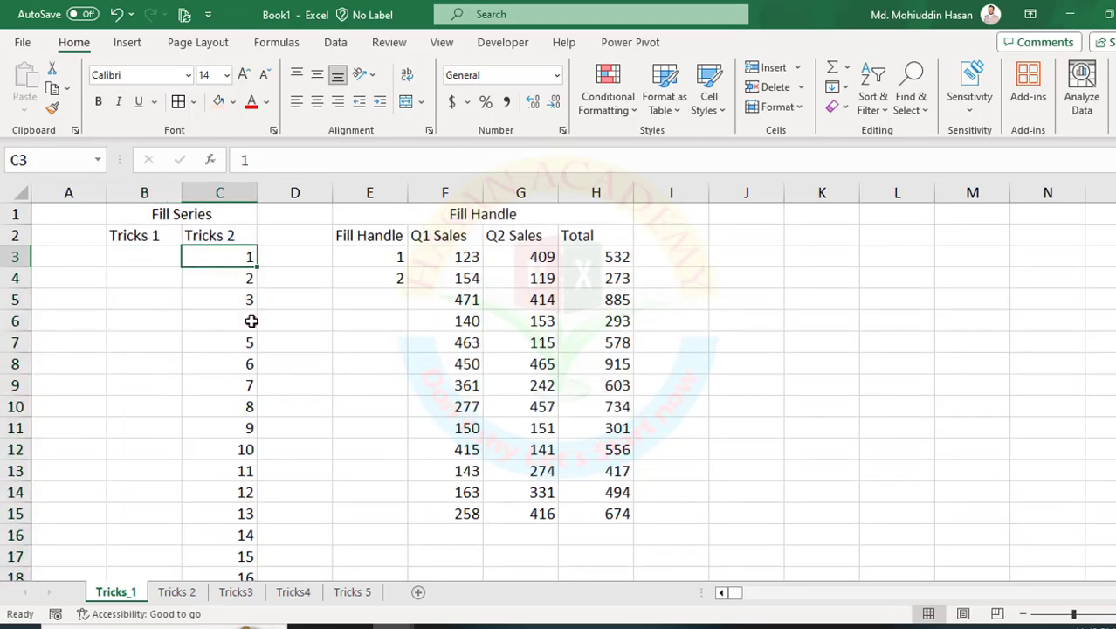
pyautogui.press('Down')
pyautogui.press('Up')
pyautogui.hotkey('ctrl', 'shift', 'Down')
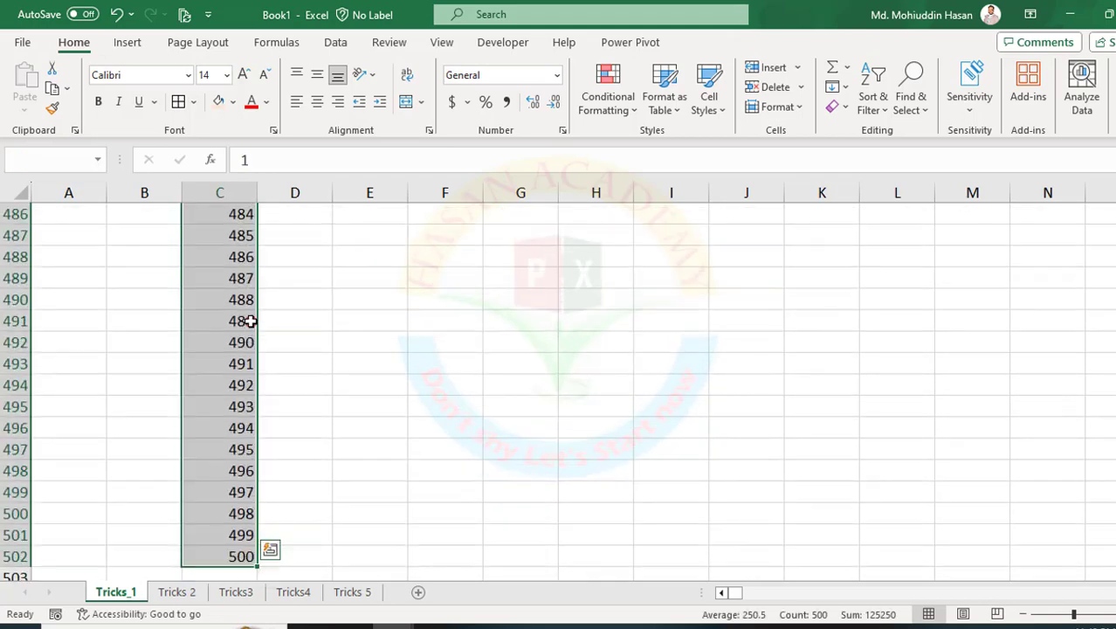
pyautogui.hotkey('ctrl', 'BackSpace')
pyautogui.click(225, 259)
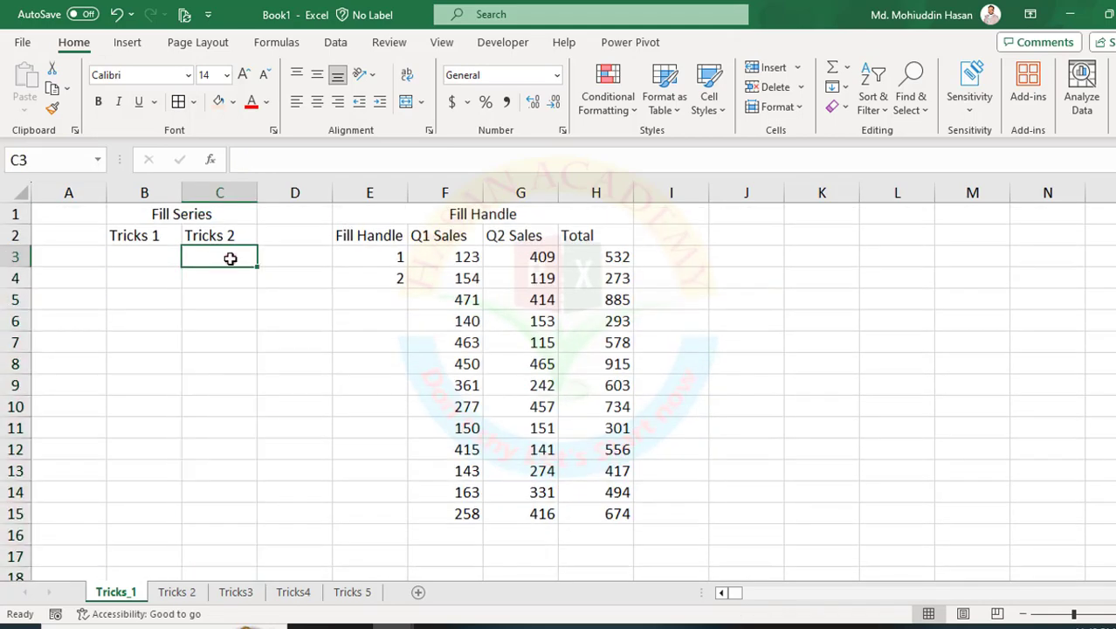
pyautogui.write('1')
pyautogui.click(219, 334)
pyautogui.click(215, 257)
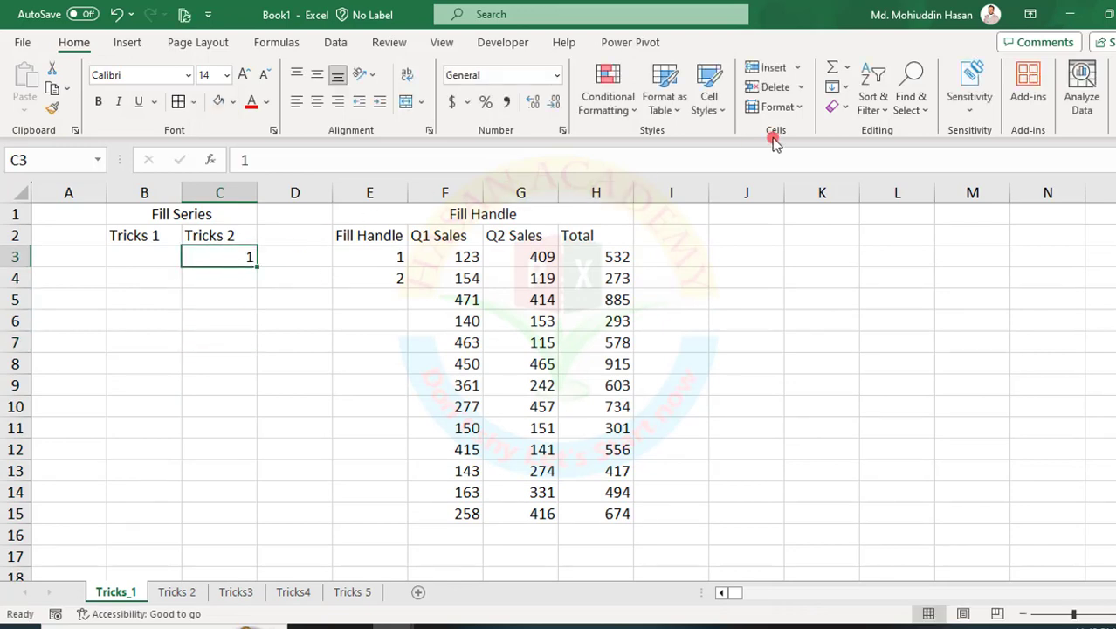
# Fill a linear series down the column from C3 with step value 1 and stop value 500.
pyautogui.click(841, 87)
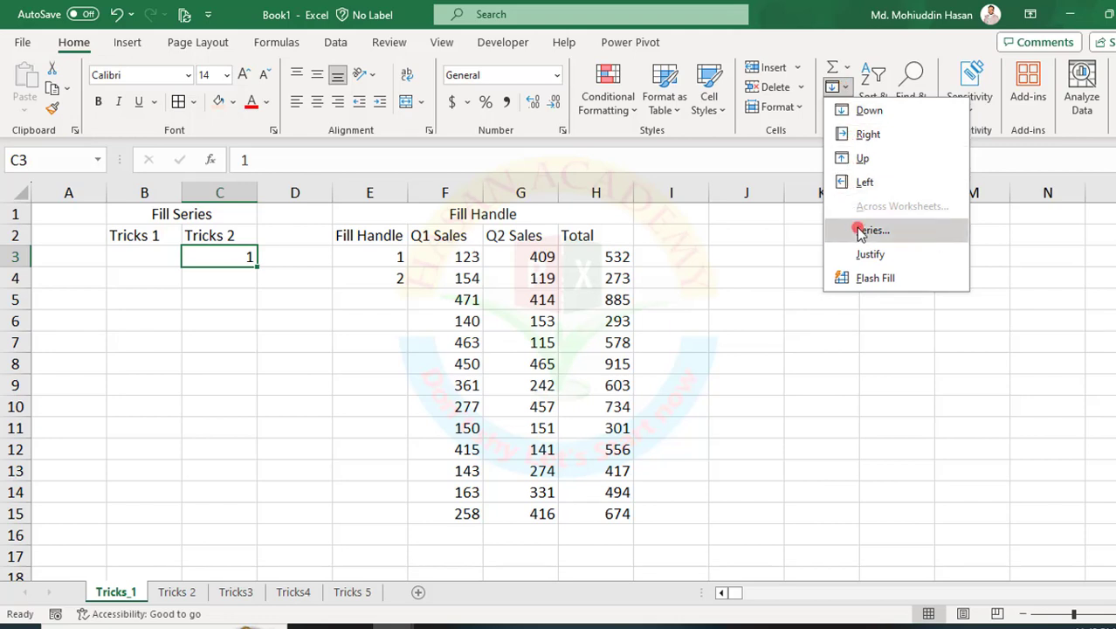
pyautogui.click(860, 231)
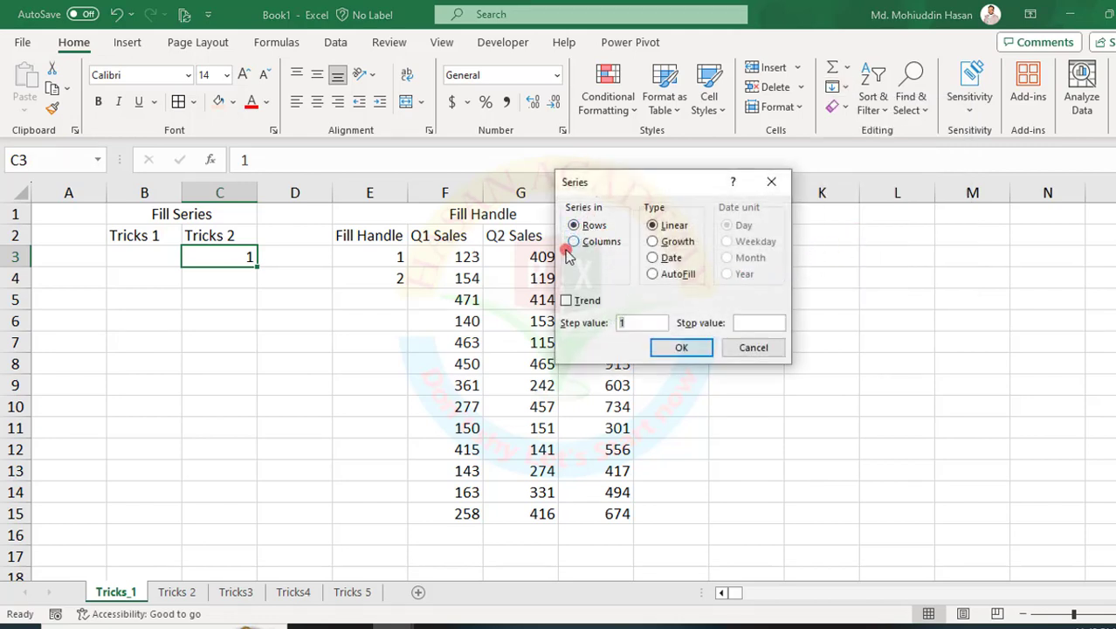
pyautogui.moveTo(559, 196); pyautogui.dragTo(627, 267)
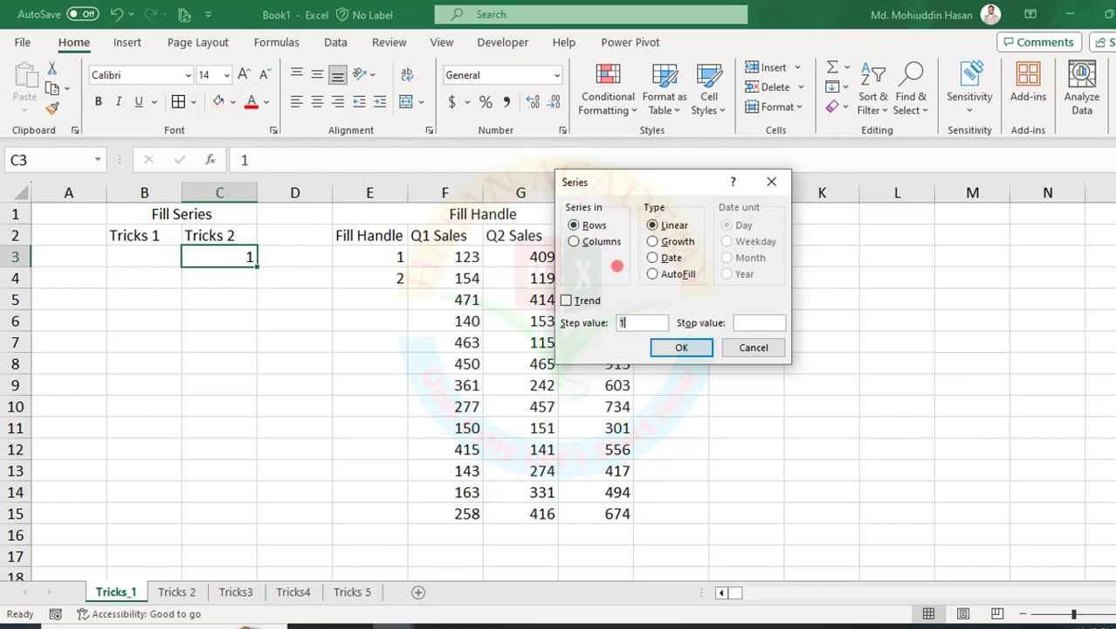
pyautogui.click(576, 241)
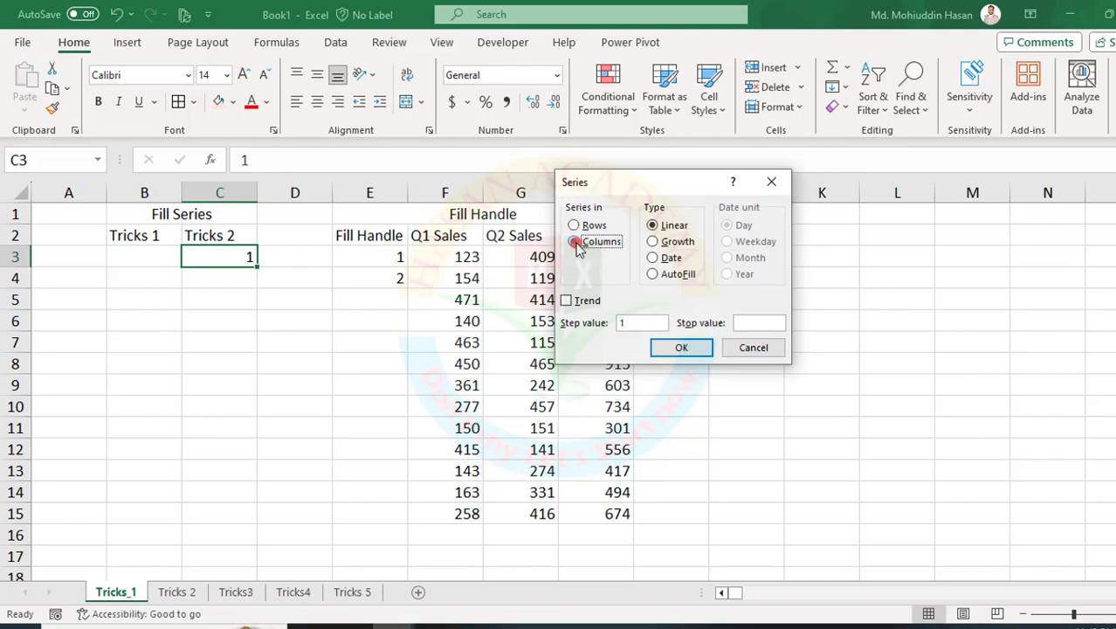
pyautogui.click(625, 323)
pyautogui.click(731, 323)
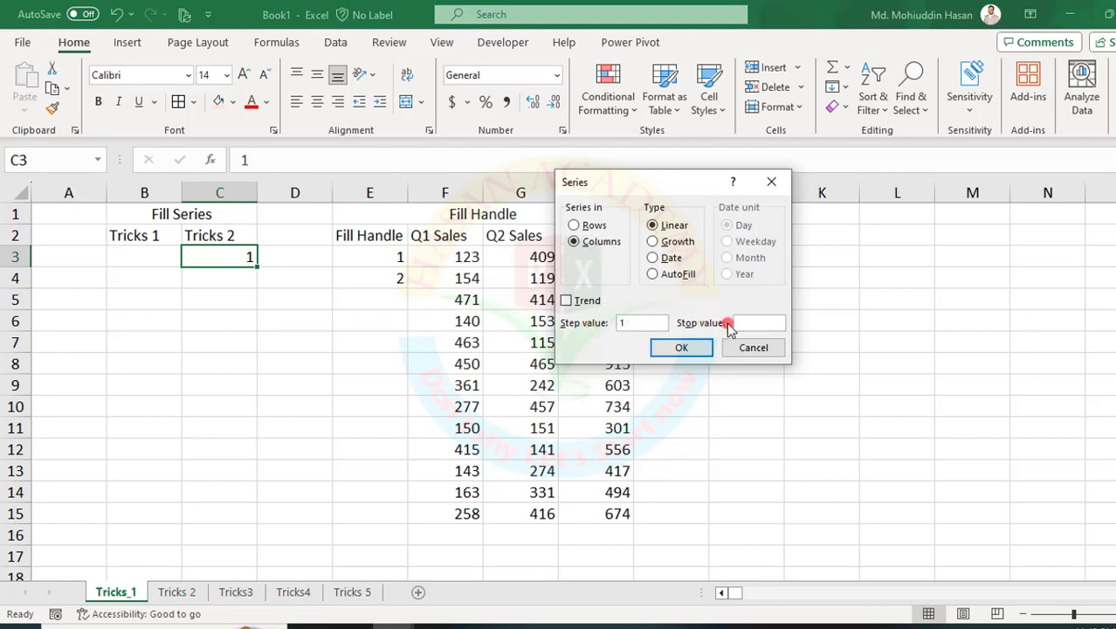
pyautogui.click(746, 323)
pyautogui.write('500')
pyautogui.click(680, 346)
pyautogui.click(689, 347)
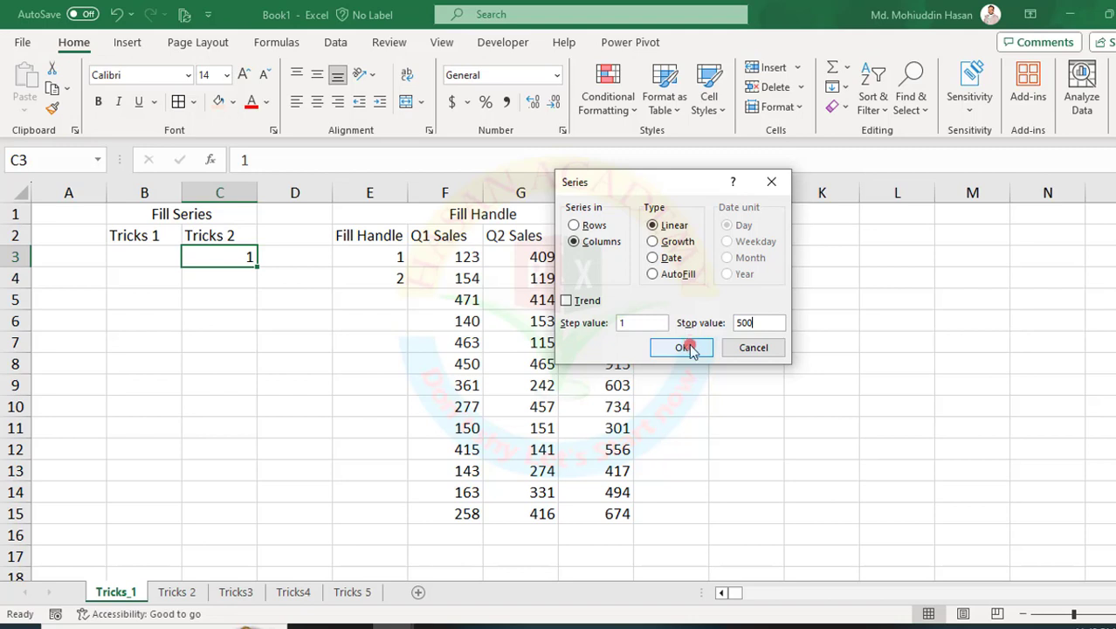
pyautogui.click(678, 346)
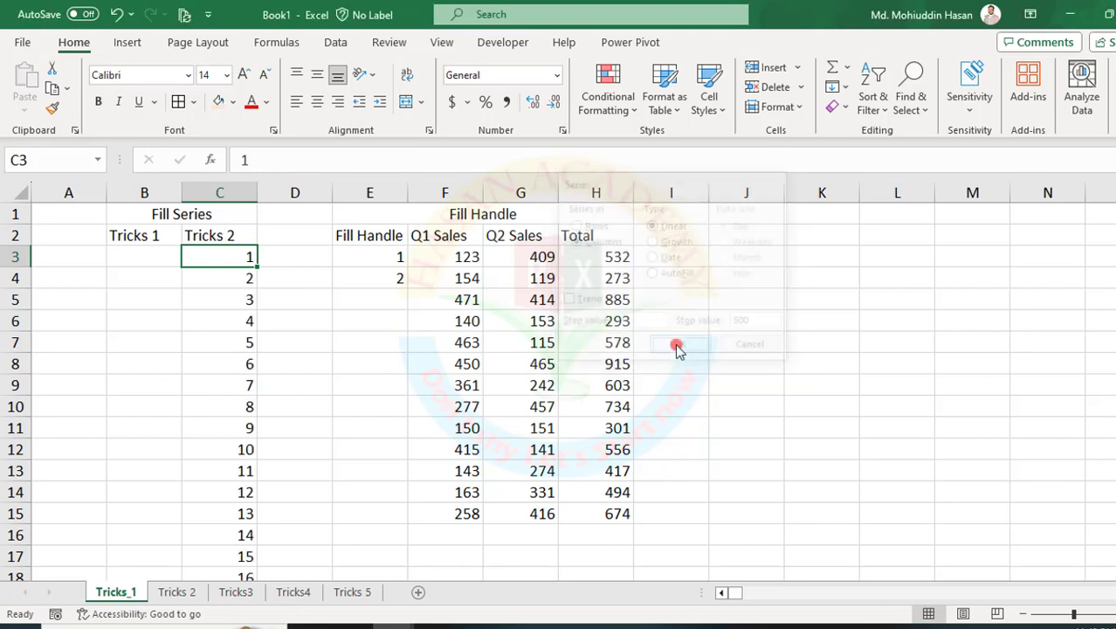
# Check the Tricks 2 series through to its last cell and return to the top of the sheet.
pyautogui.scroll(-5, 216, 374)
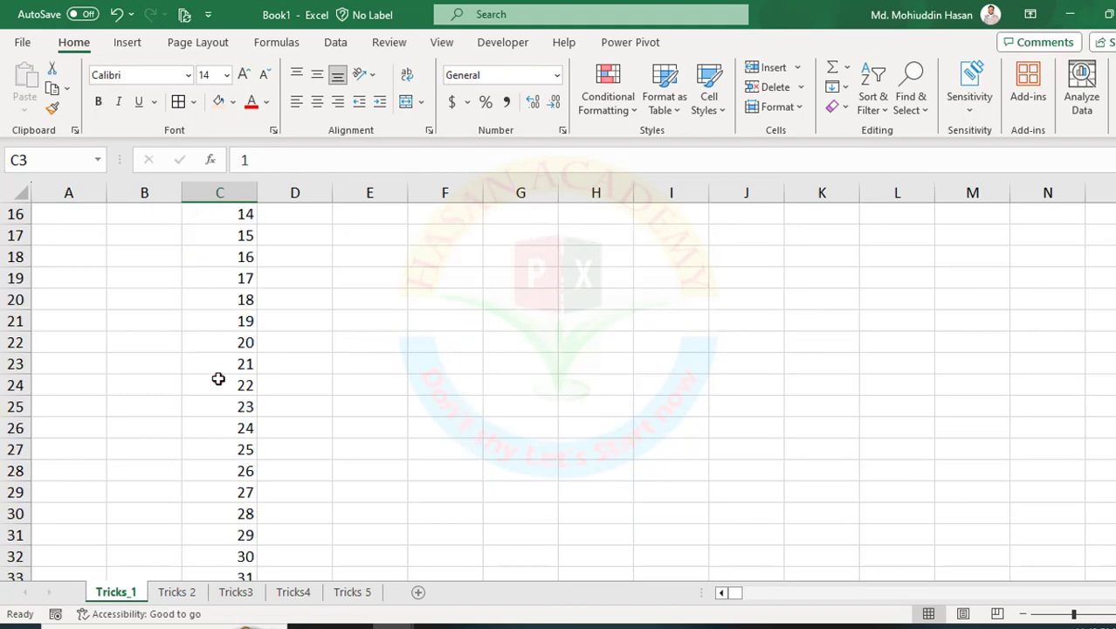
pyautogui.click(220, 379)
pyautogui.hotkey('ctrl', 'Down')
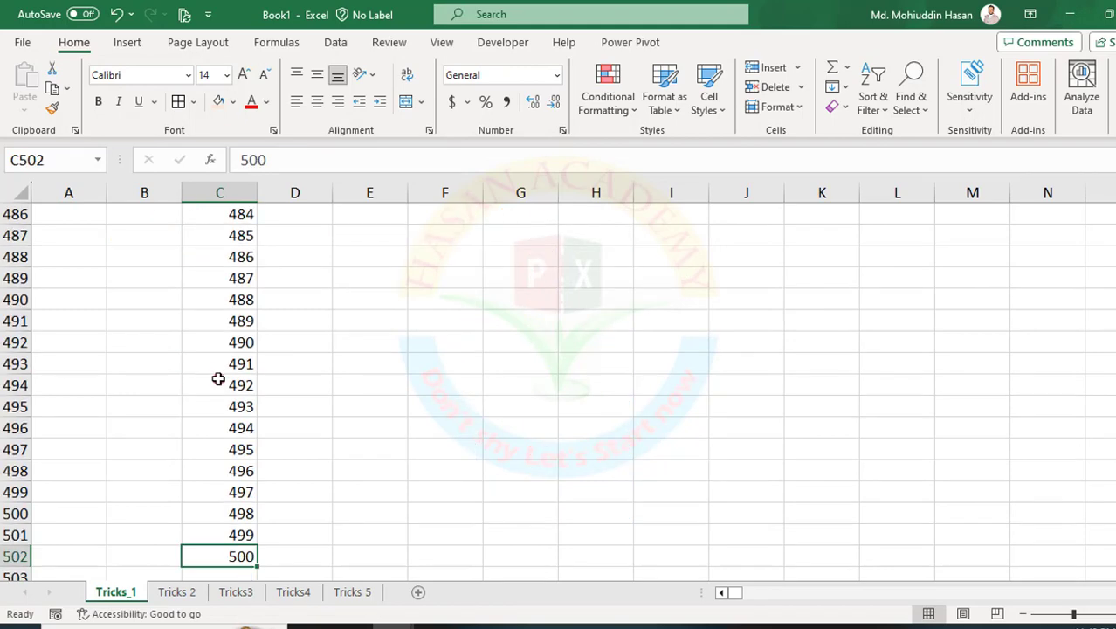
pyautogui.scroll(17, 246, 320)
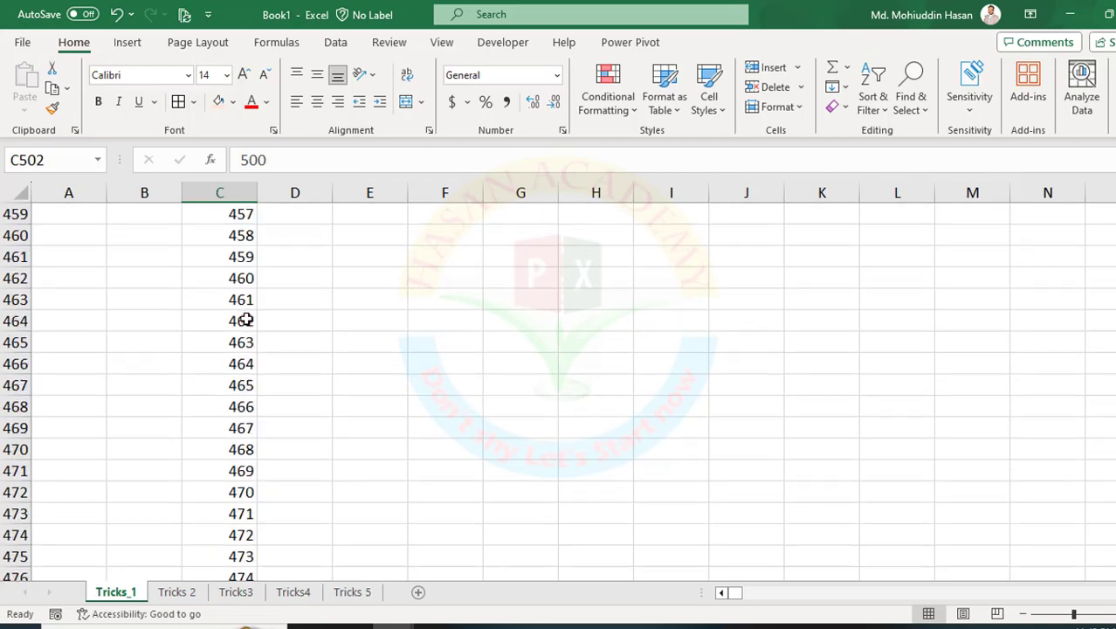
pyautogui.scroll(7, 246, 320)
pyautogui.moveTo(1110, 515); pyautogui.dragTo(1110, 209)
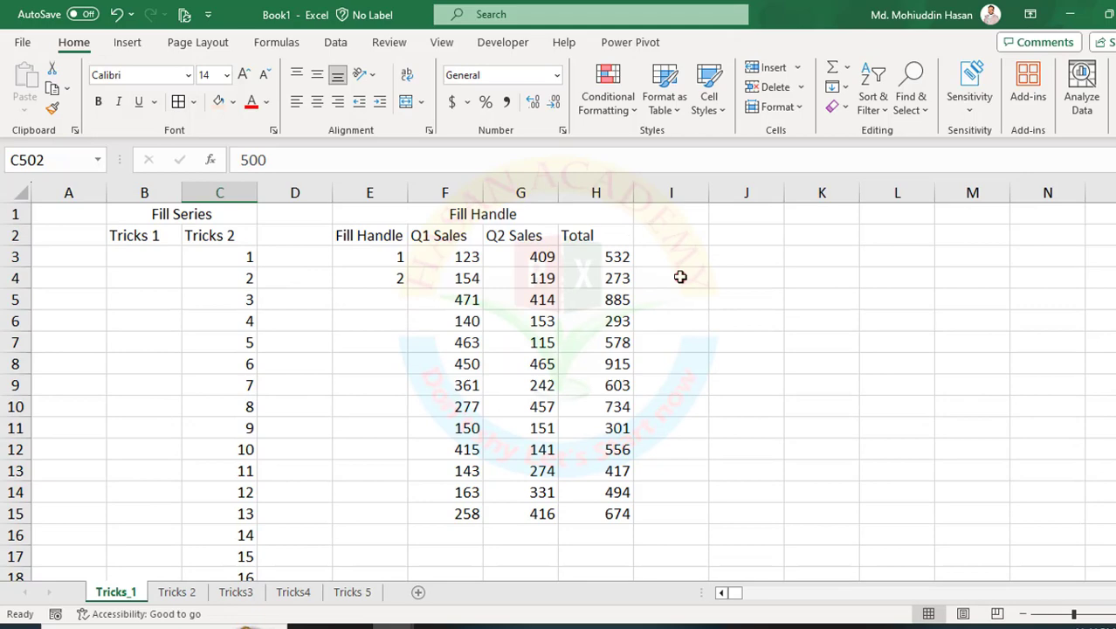
# Enter 1 in cell J3 and fill a linear series along the row with step value 1 and stop value 500.
pyautogui.click(724, 257)
pyautogui.write('1')
pyautogui.click(721, 344)
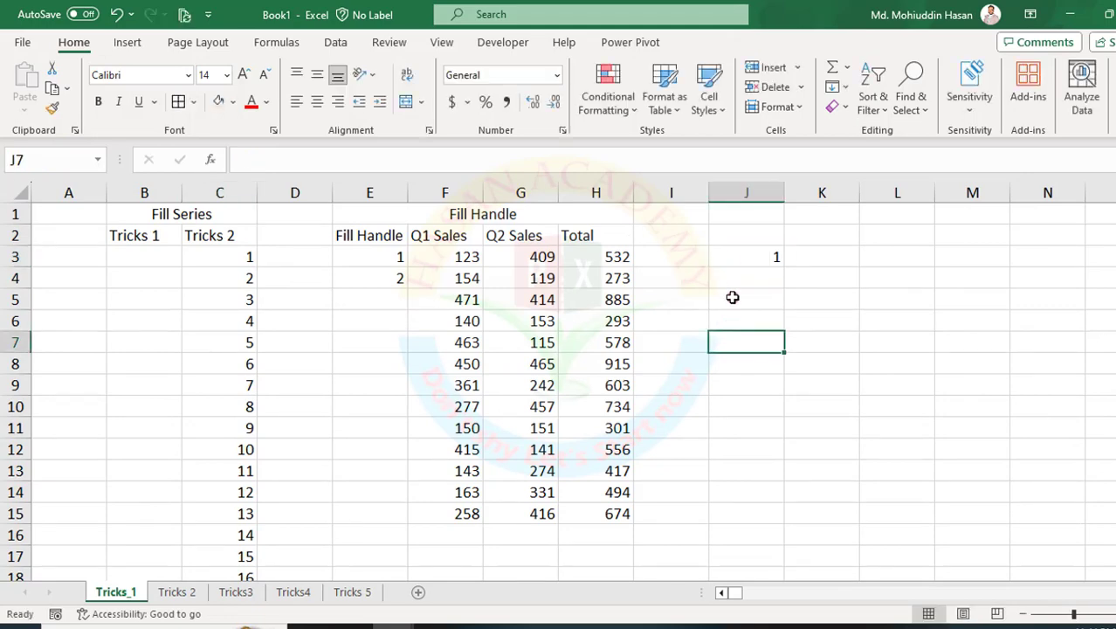
pyautogui.click(730, 256)
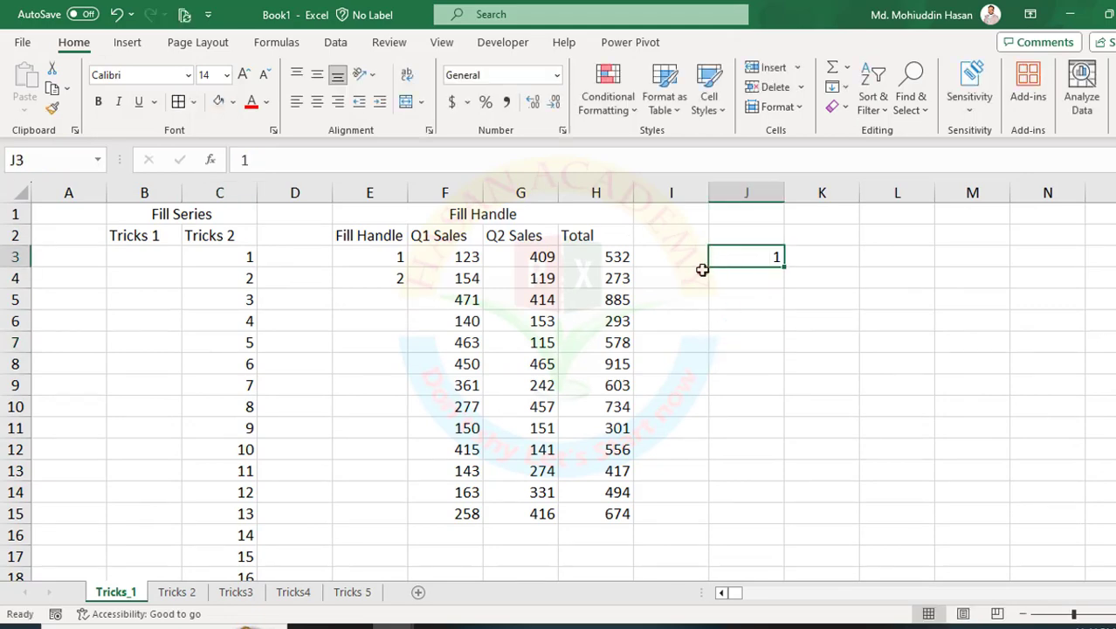
pyautogui.click(837, 87)
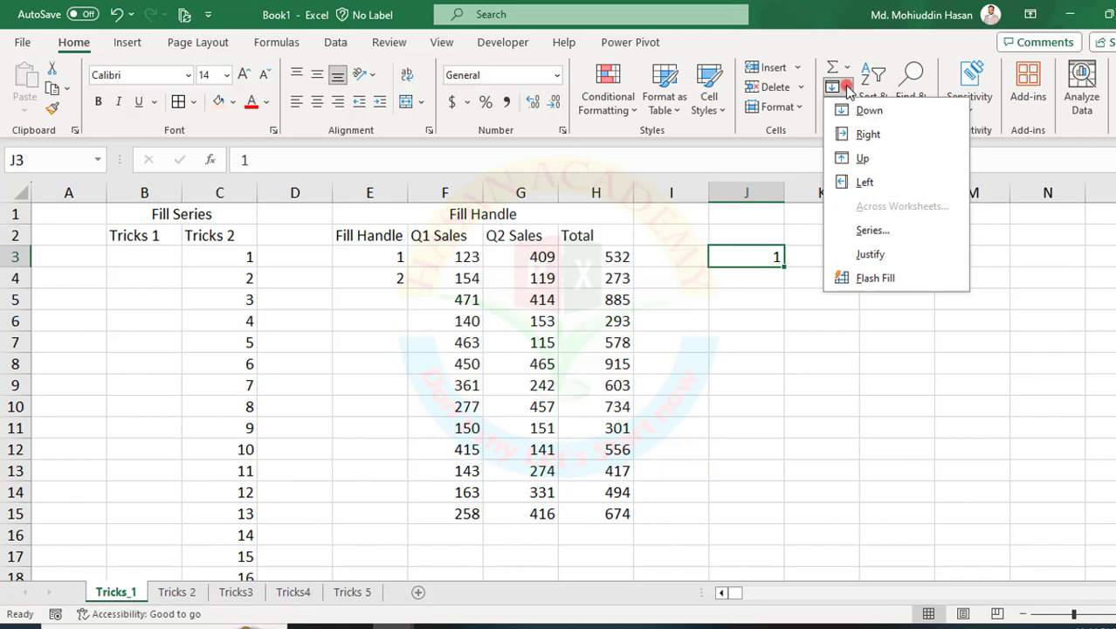
pyautogui.click(875, 230)
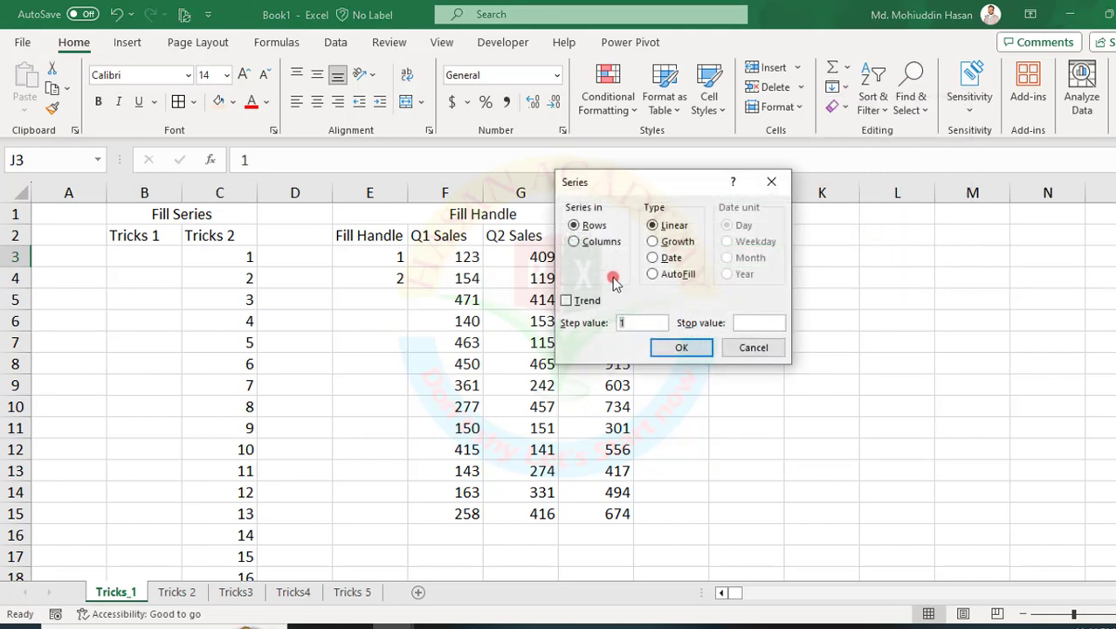
pyautogui.click(585, 225)
pyautogui.click(735, 324)
pyautogui.write('500')
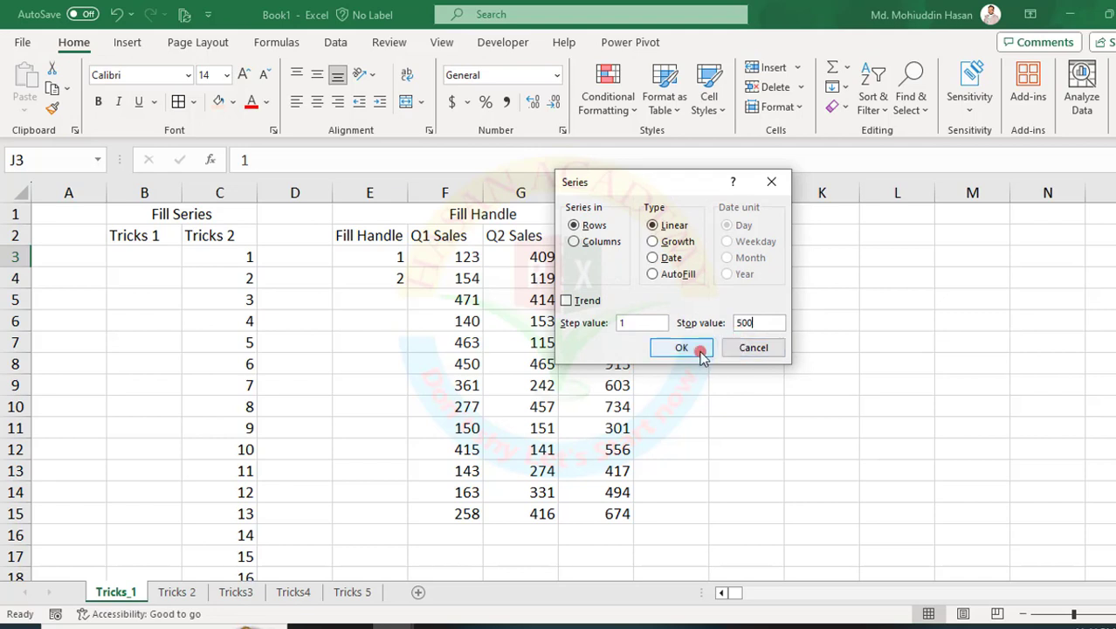
pyautogui.click(698, 347)
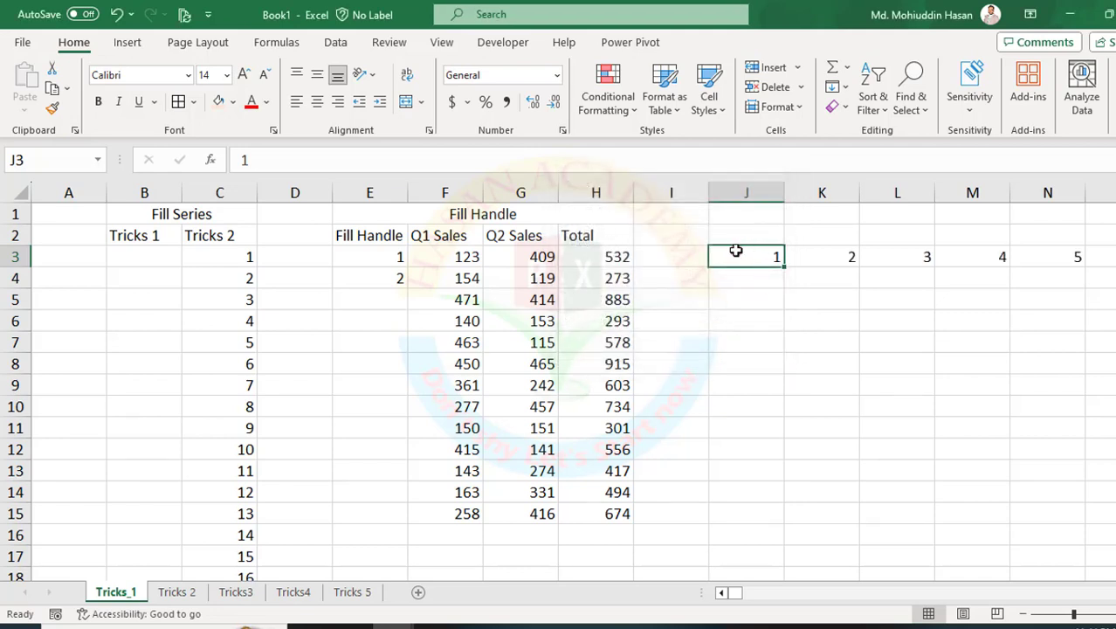
# Check the last cell of the series in row 3 and return to the Fill Handle table.
pyautogui.hotkey('ctrl', 'Right')
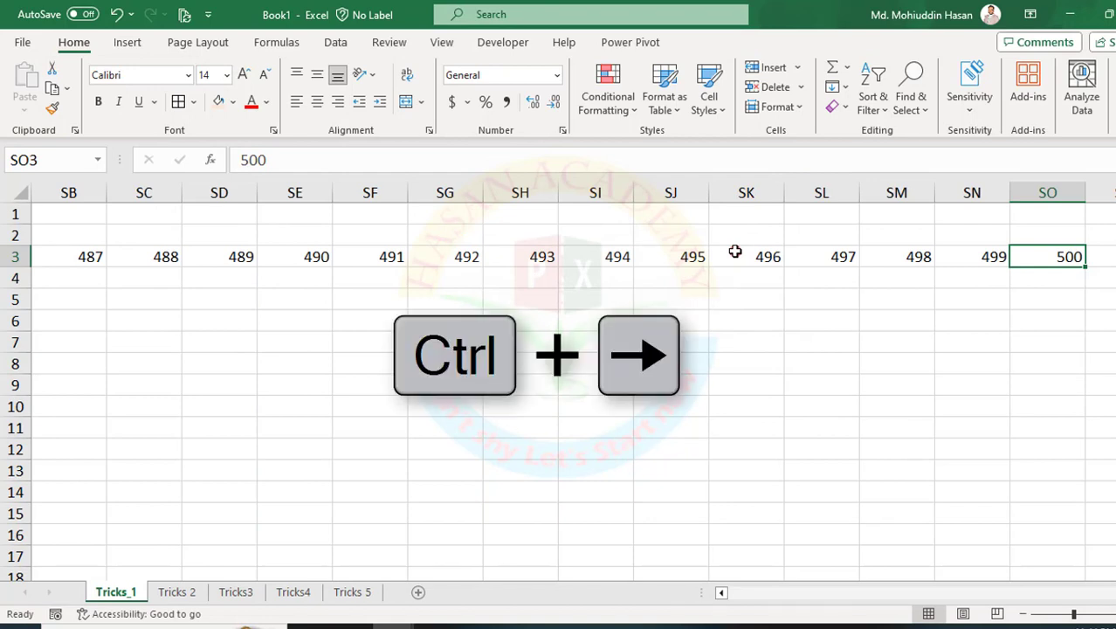
pyautogui.hotkey('ctrl', 'Left')
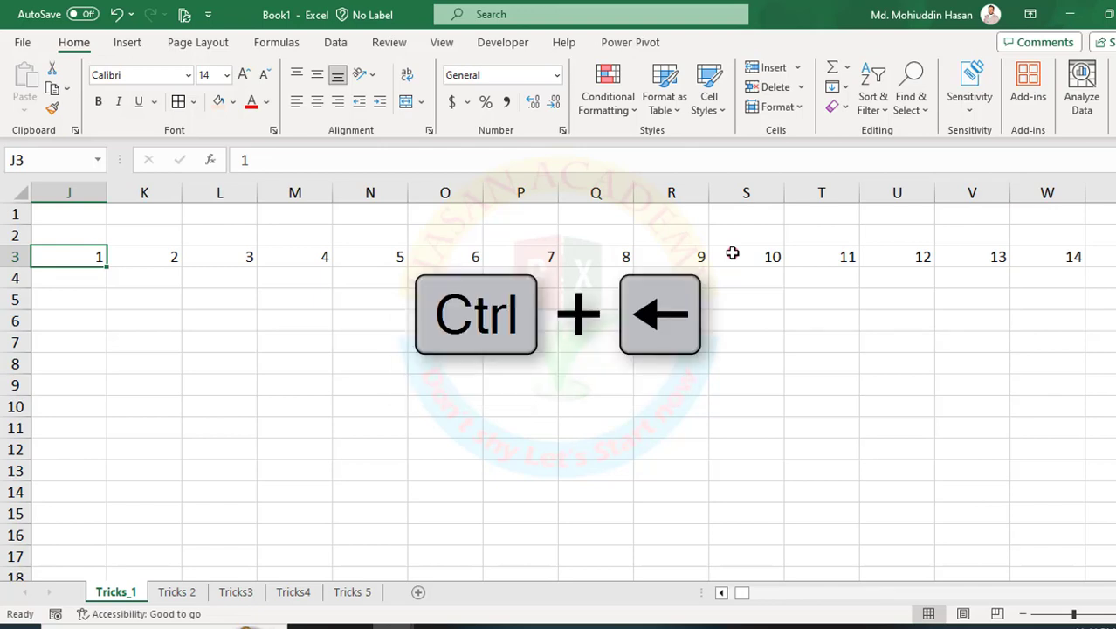
pyautogui.hotkey('ctrl', 'Left')
pyautogui.hotkey('ctrl', 'Left')
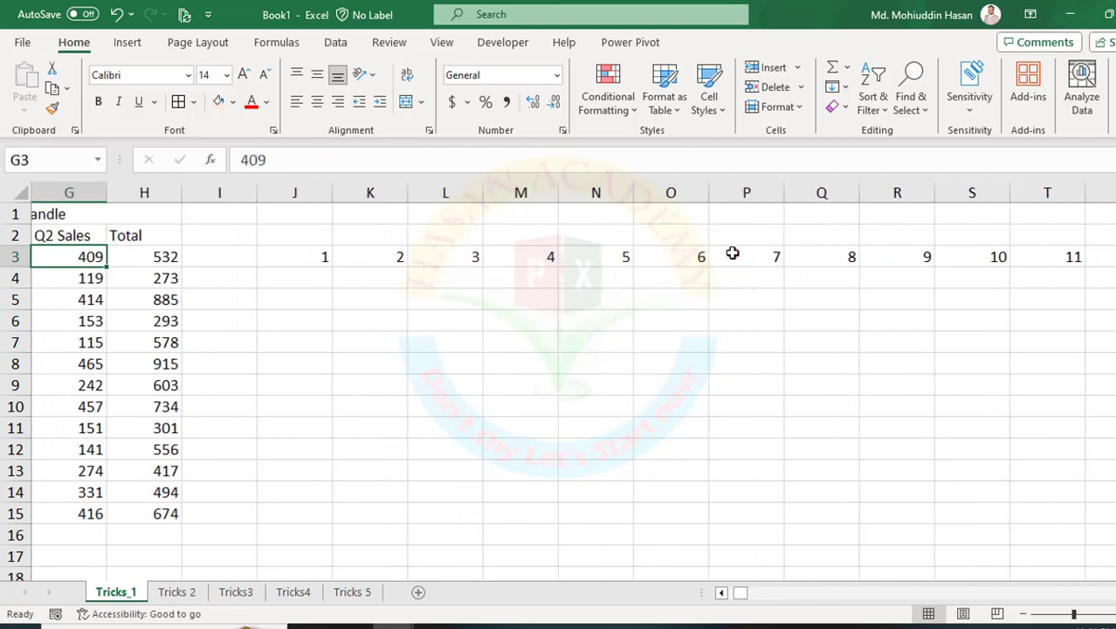
pyautogui.press('Left')
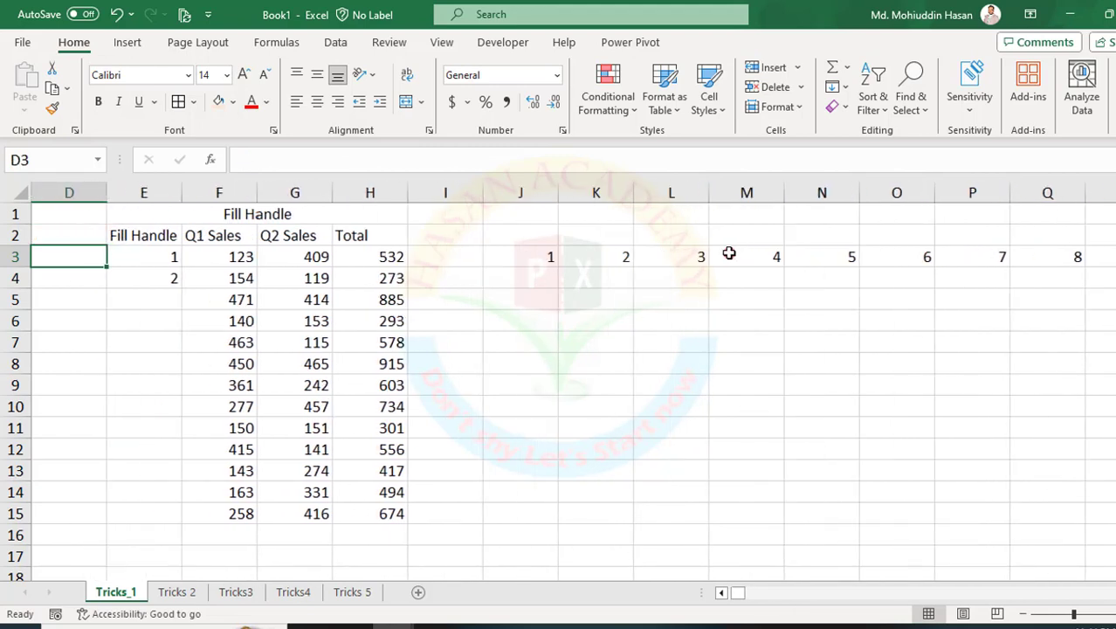
# Extend the 1, 2 series in the Fill Handle column from E3:E4 down to E15.
pyautogui.click(170, 292)
pyautogui.moveTo(171, 260); pyautogui.dragTo(173, 520)
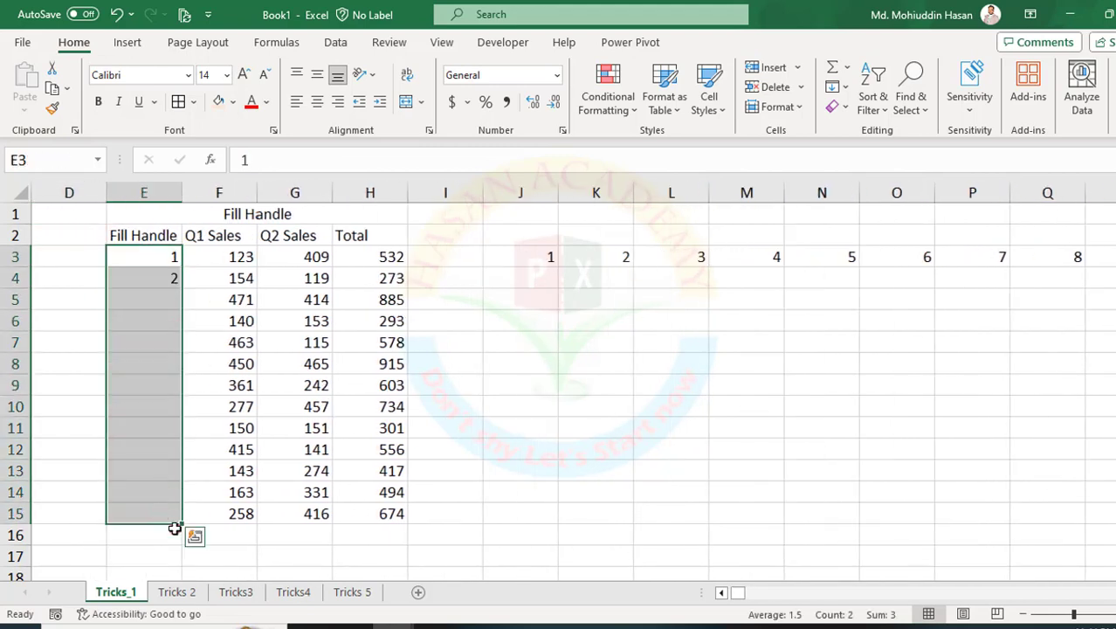
pyautogui.click(172, 258)
pyautogui.click(185, 318)
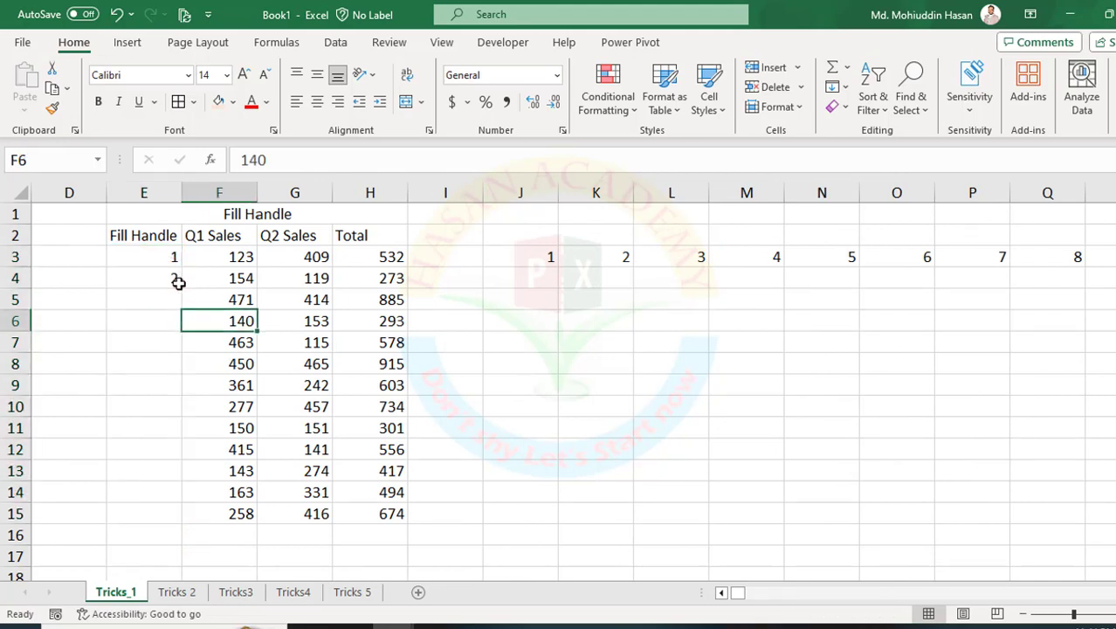
pyautogui.moveTo(169, 254); pyautogui.dragTo(179, 290)
pyautogui.click(167, 274)
pyautogui.click(162, 256)
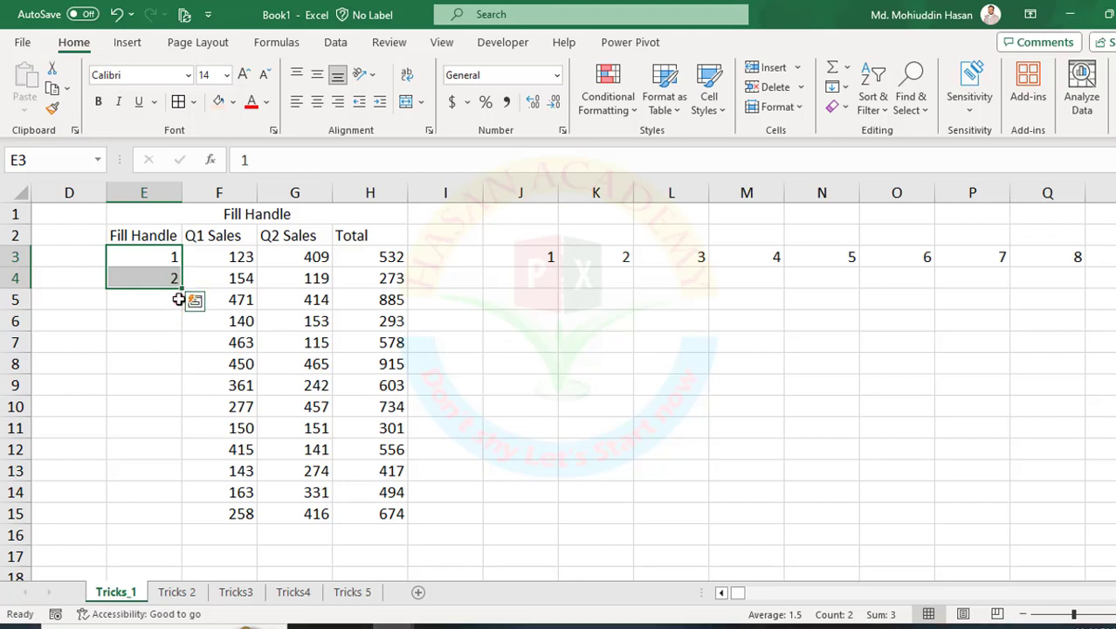
pyautogui.doubleClick(180, 290)
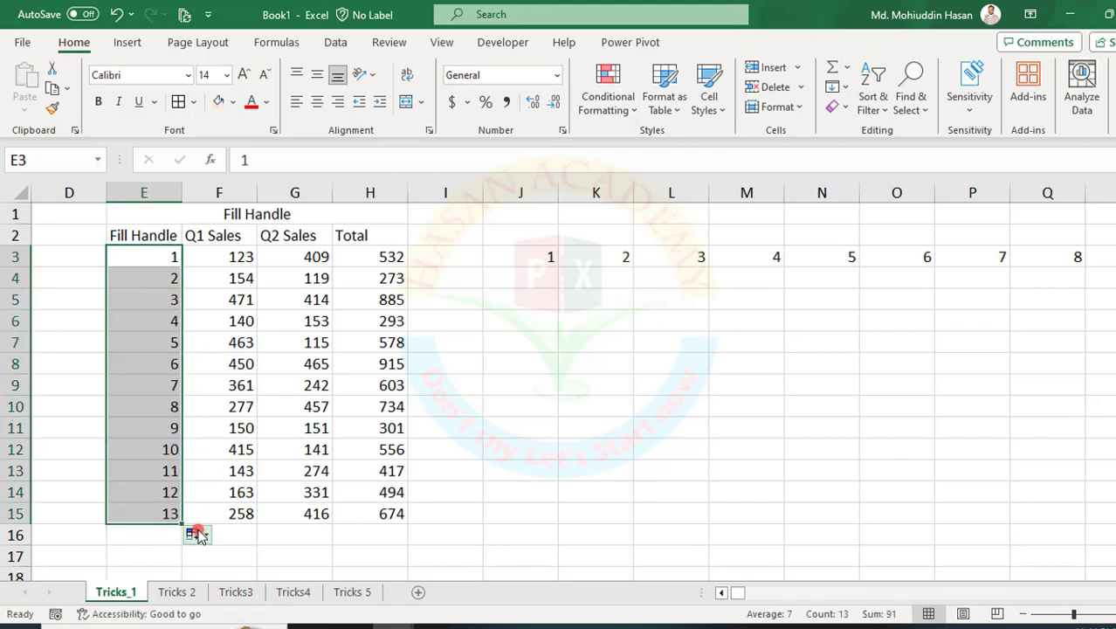
# Clear the numbers in E3:E15 and re-enter 1 in E3 and 2 in E4.
pyautogui.click(153, 339)
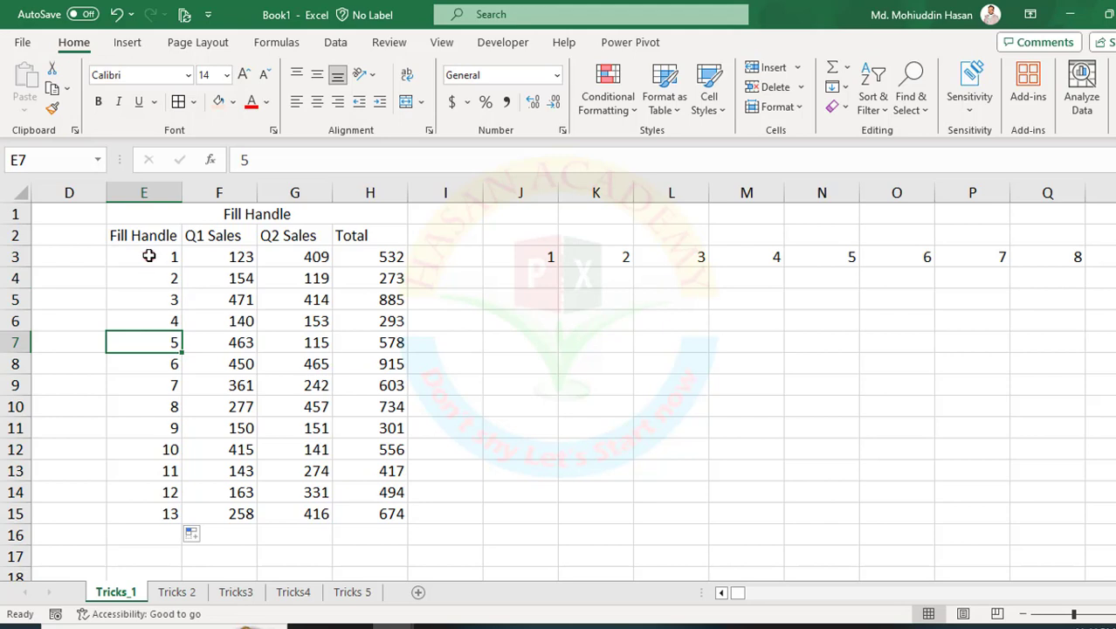
pyautogui.moveTo(149, 254); pyautogui.dragTo(156, 504)
pyautogui.press('Delete')
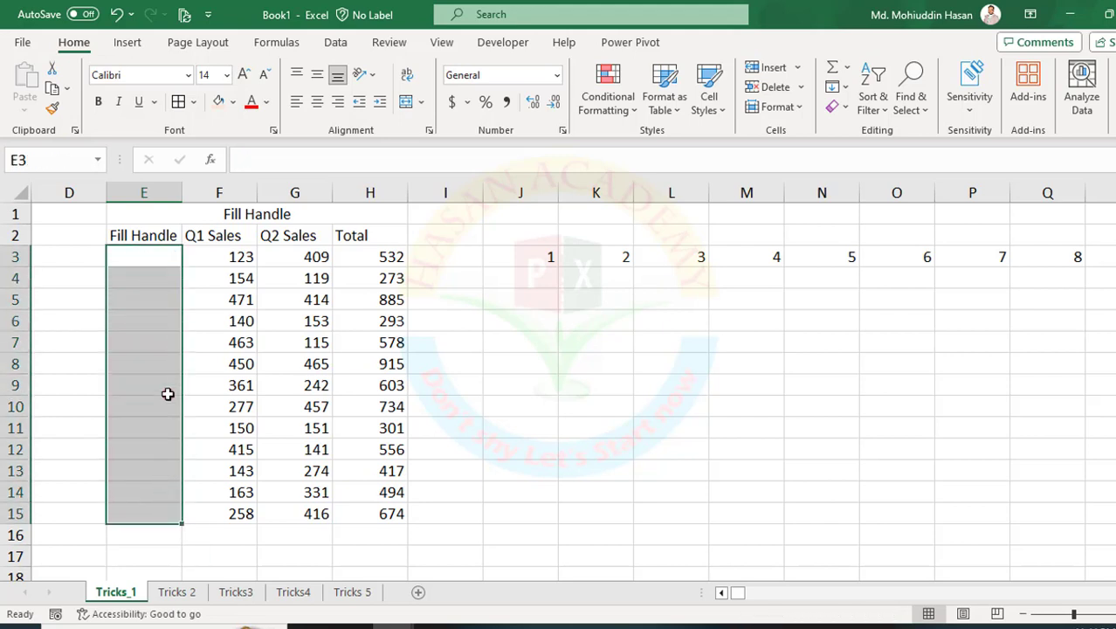
pyautogui.click(148, 258)
pyautogui.write('1')
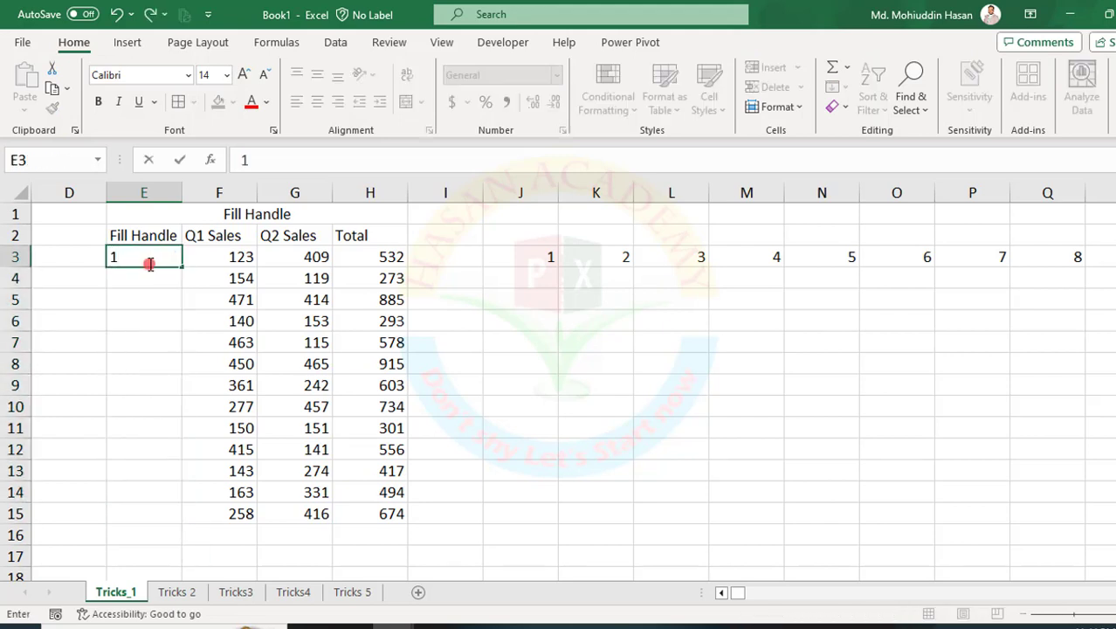
pyautogui.press('Return')
pyautogui.write('2')
pyautogui.click(160, 312)
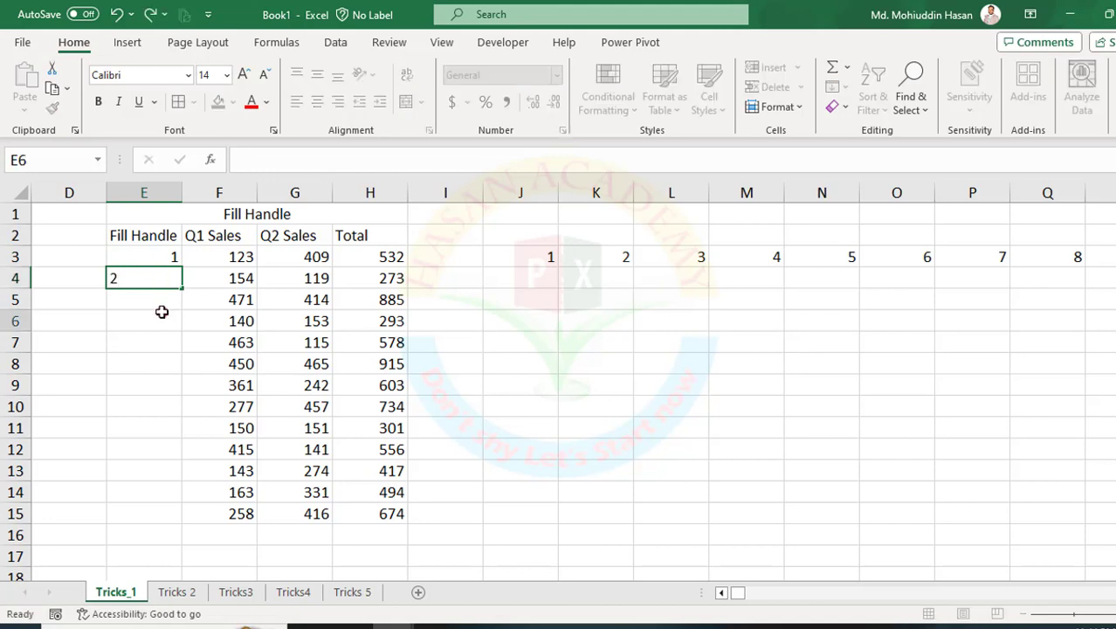
# Format cells E3:E4 with a light orange fill colour and bold text.
pyautogui.moveTo(157, 256); pyautogui.dragTo(166, 275)
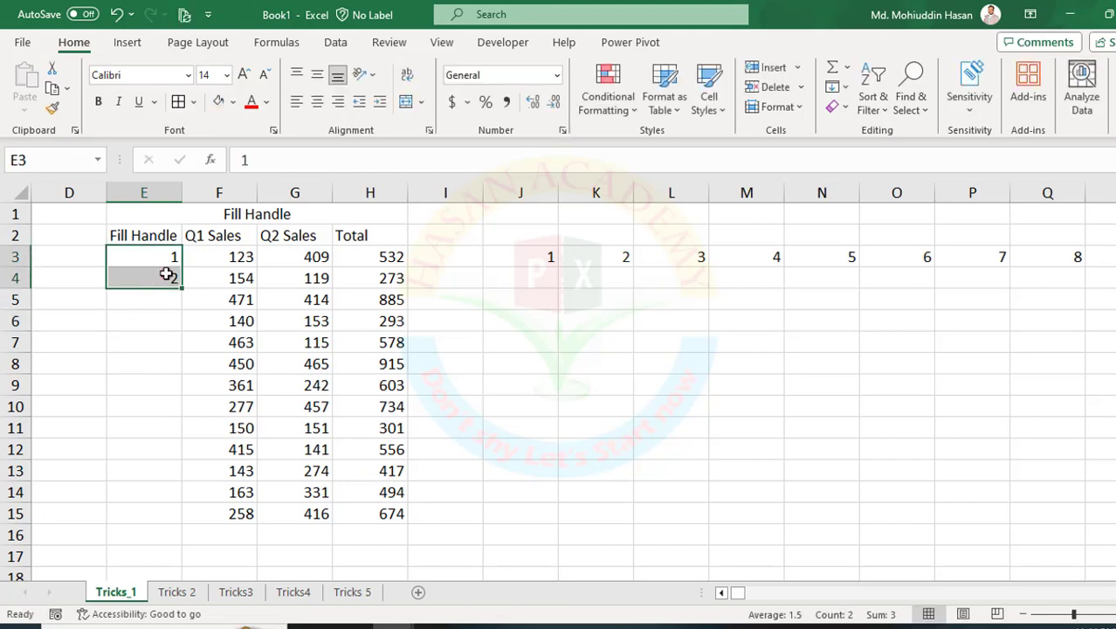
pyautogui.click(218, 102)
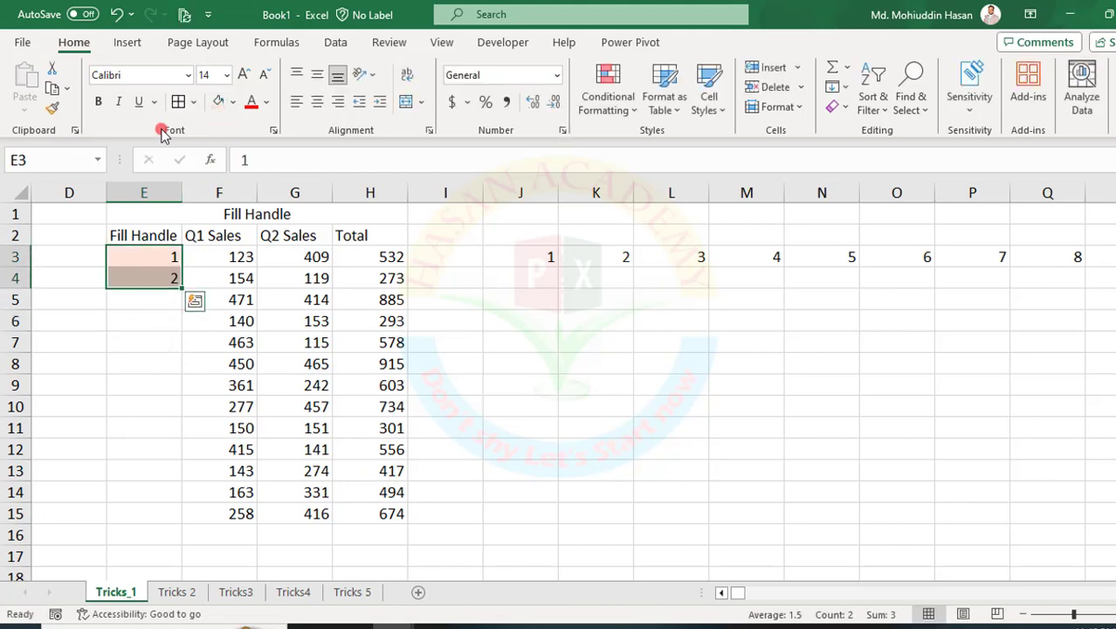
pyautogui.click(99, 102)
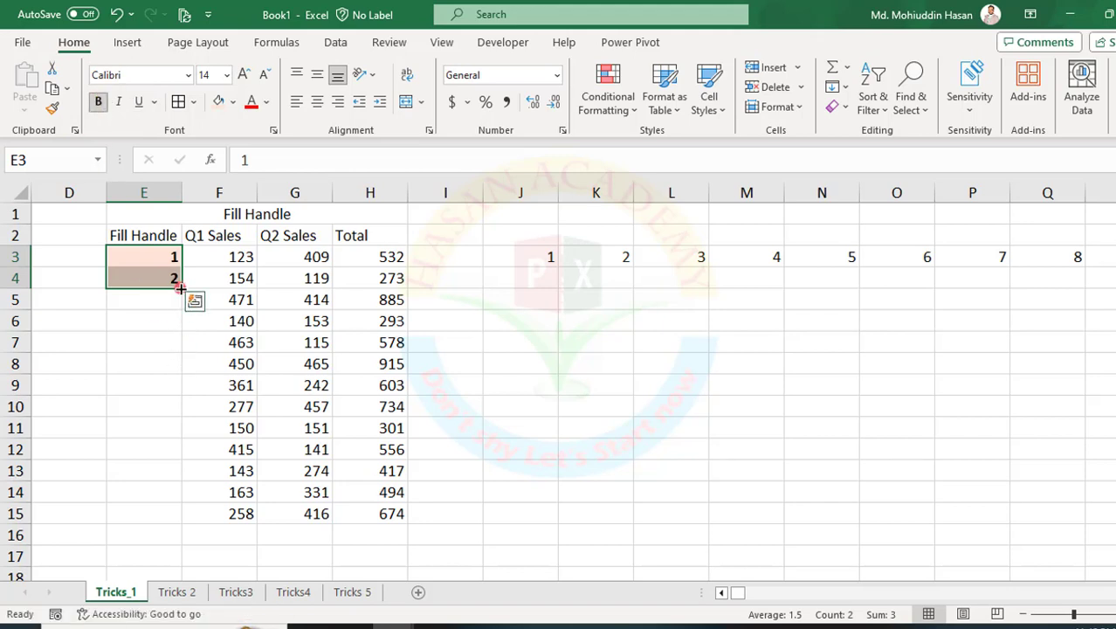
# Auto-fill the series from E3:E4 down to E15 using the Fill Without Formatting option.
pyautogui.doubleClick(181, 287)
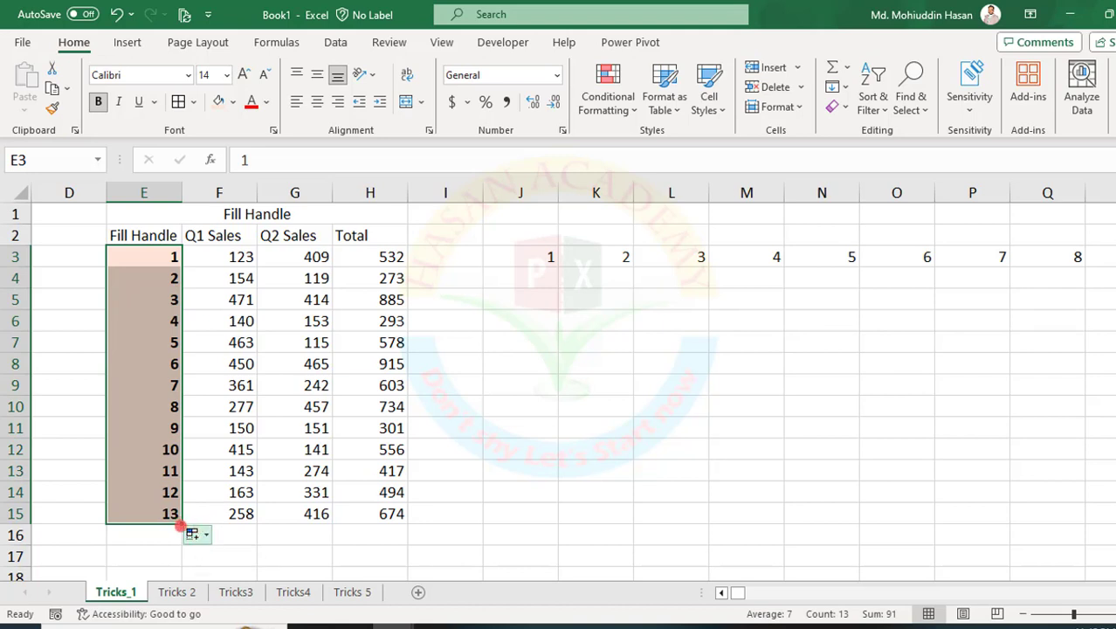
pyautogui.moveTo(180, 523); pyautogui.dragTo(227, 546)
pyautogui.click(195, 534)
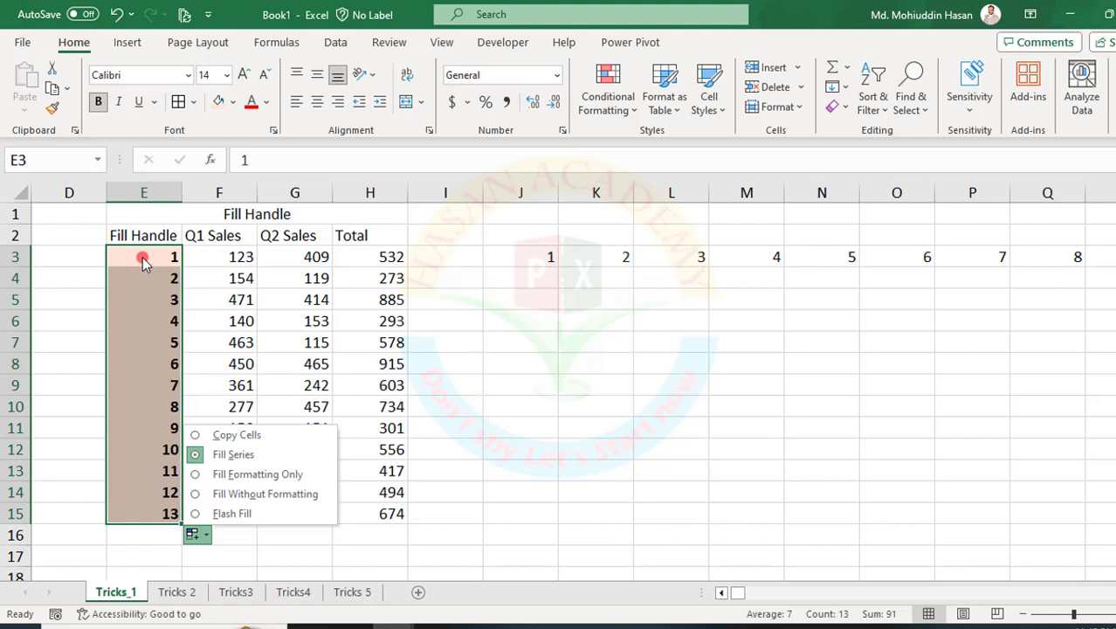
pyautogui.click(201, 497)
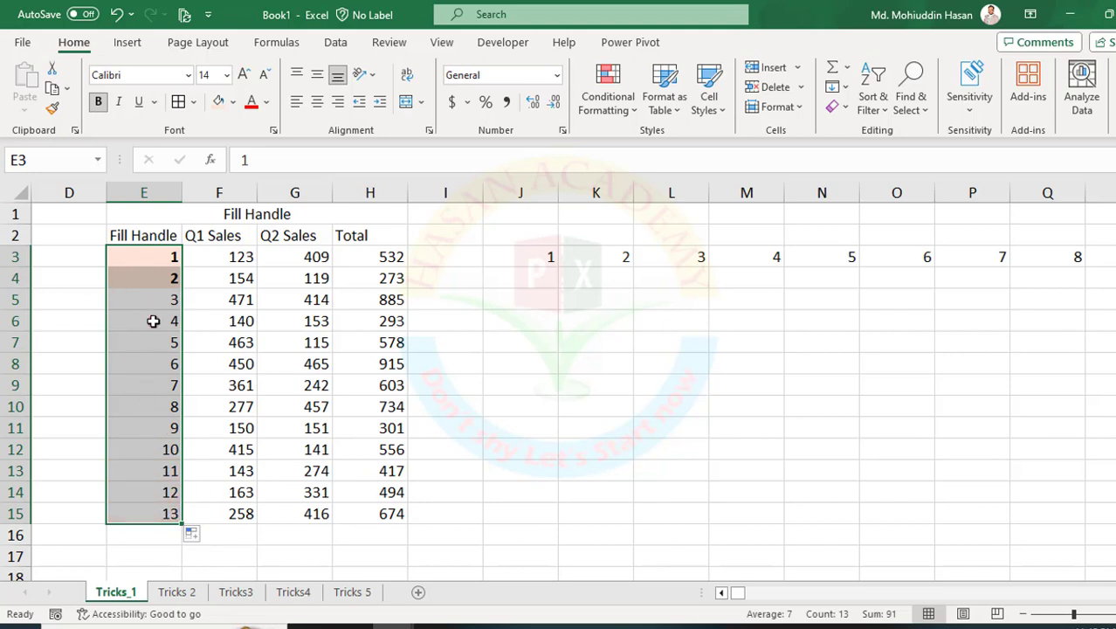
# Try the Fill Formatting Only option on the E3:E15 fill and switch it back to Fill Without Formatting.
pyautogui.click(206, 539)
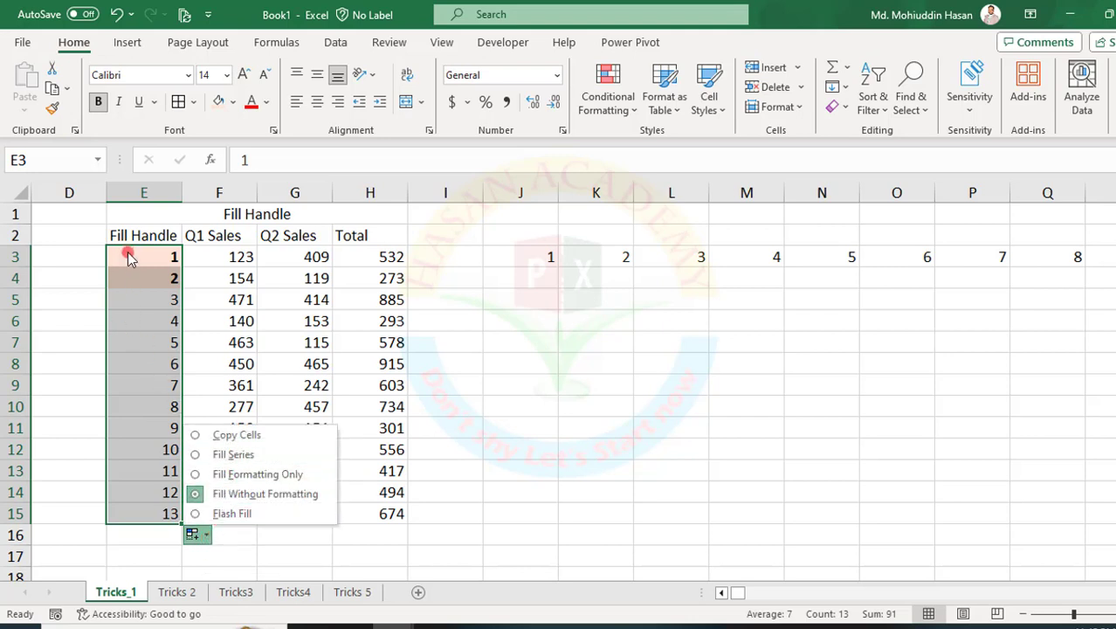
pyautogui.click(241, 474)
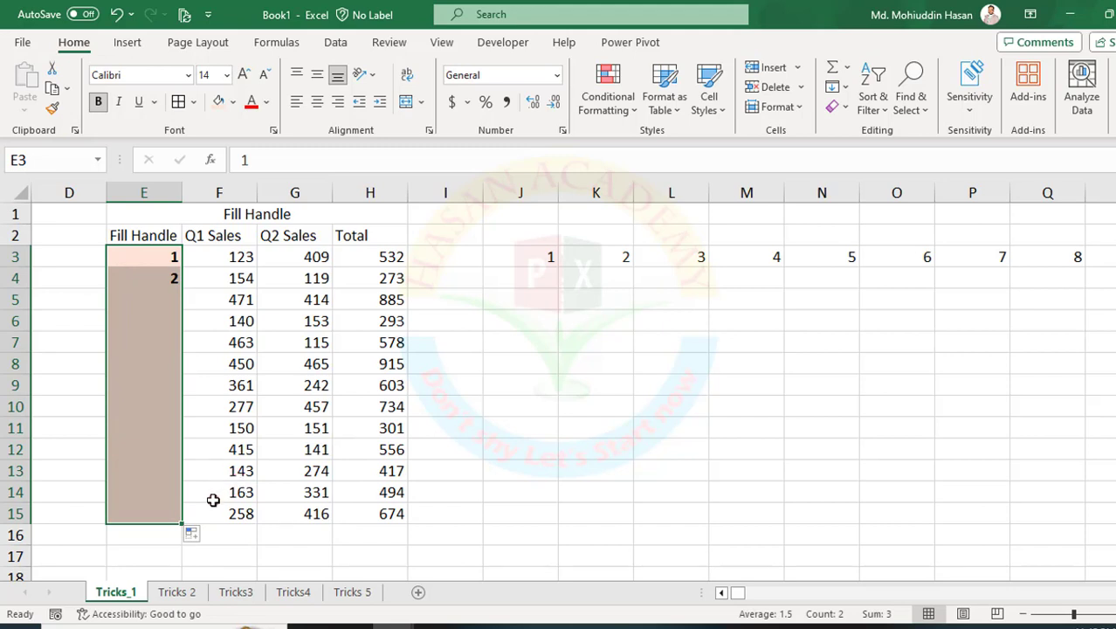
pyautogui.click(206, 534)
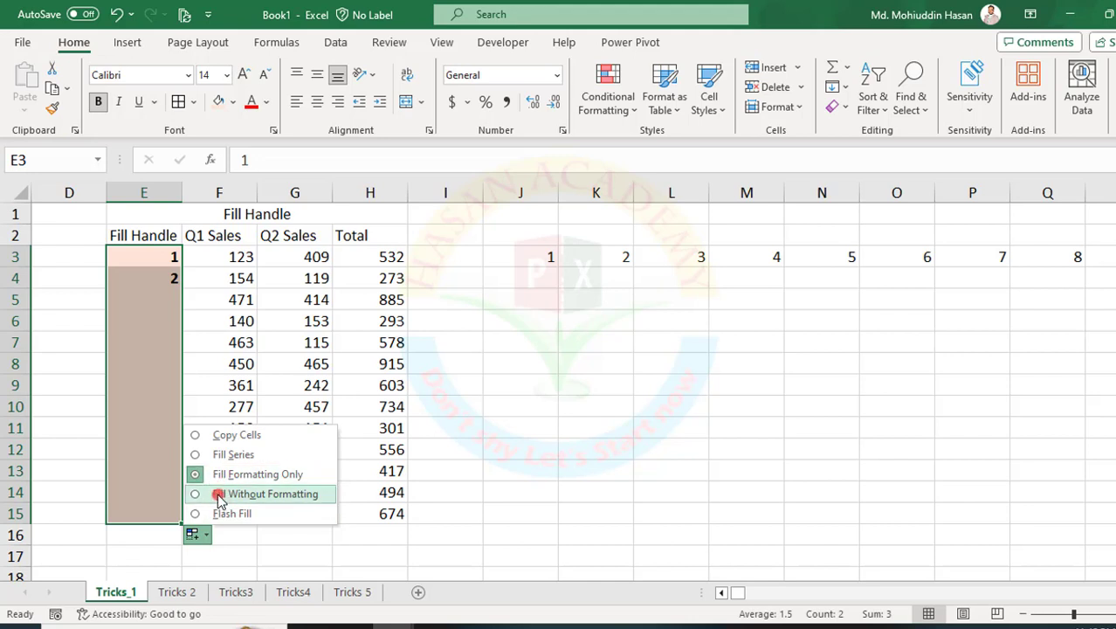
pyautogui.click(219, 494)
pyautogui.click(129, 334)
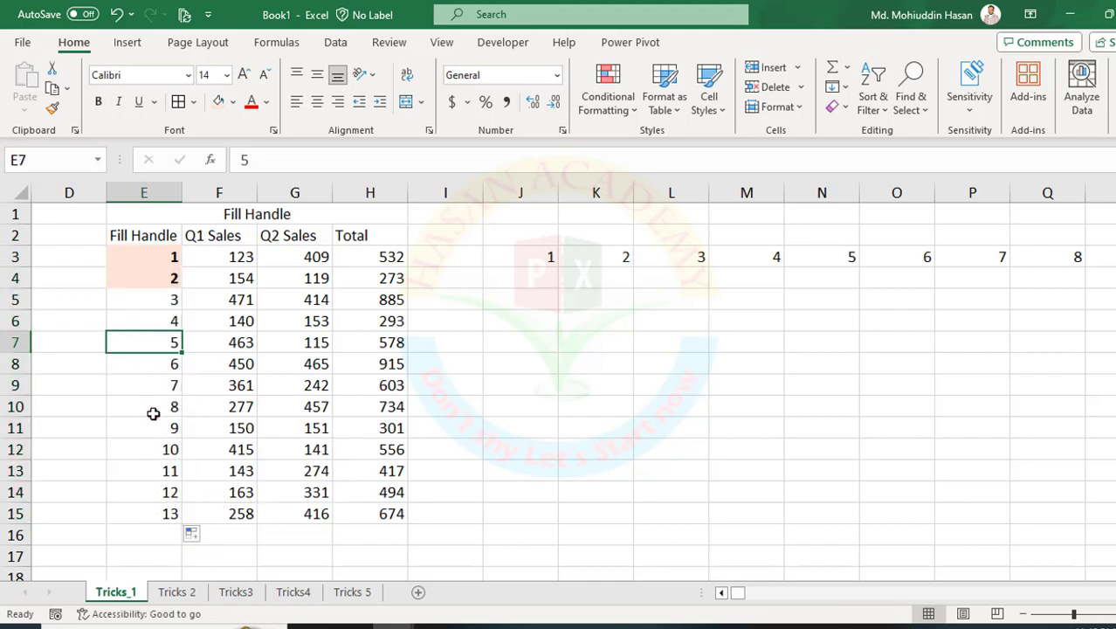
# Clear the Total column H3:H15 and sum the Q1 and Q2 sales of row 3 into H3 with AutoSum.
pyautogui.moveTo(361, 255); pyautogui.dragTo(373, 514)
pyautogui.press('Delete')
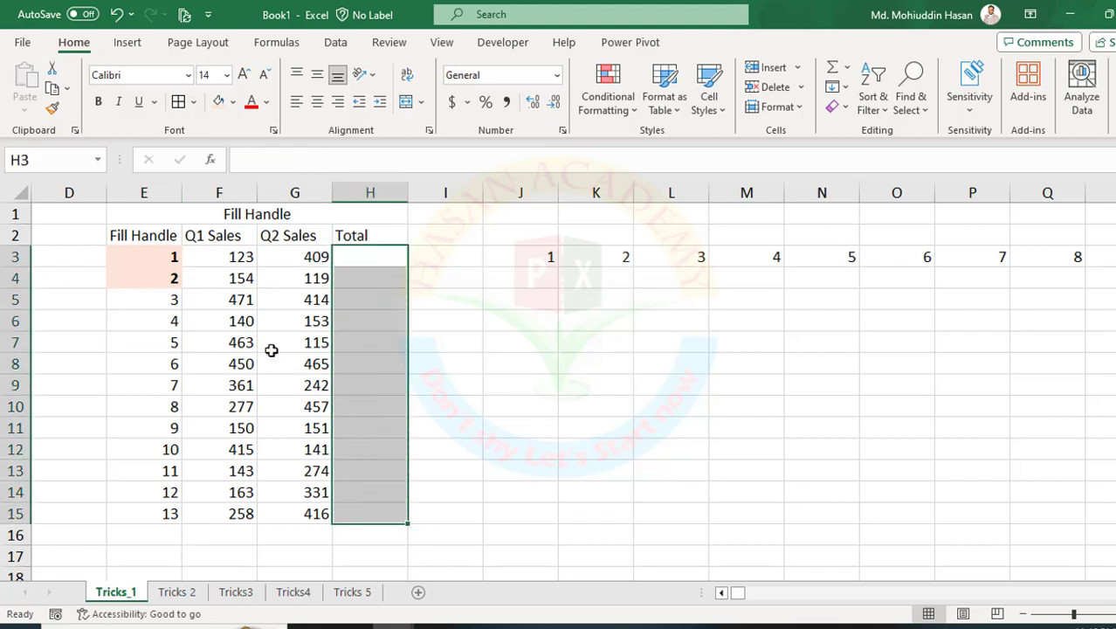
pyautogui.click(374, 260)
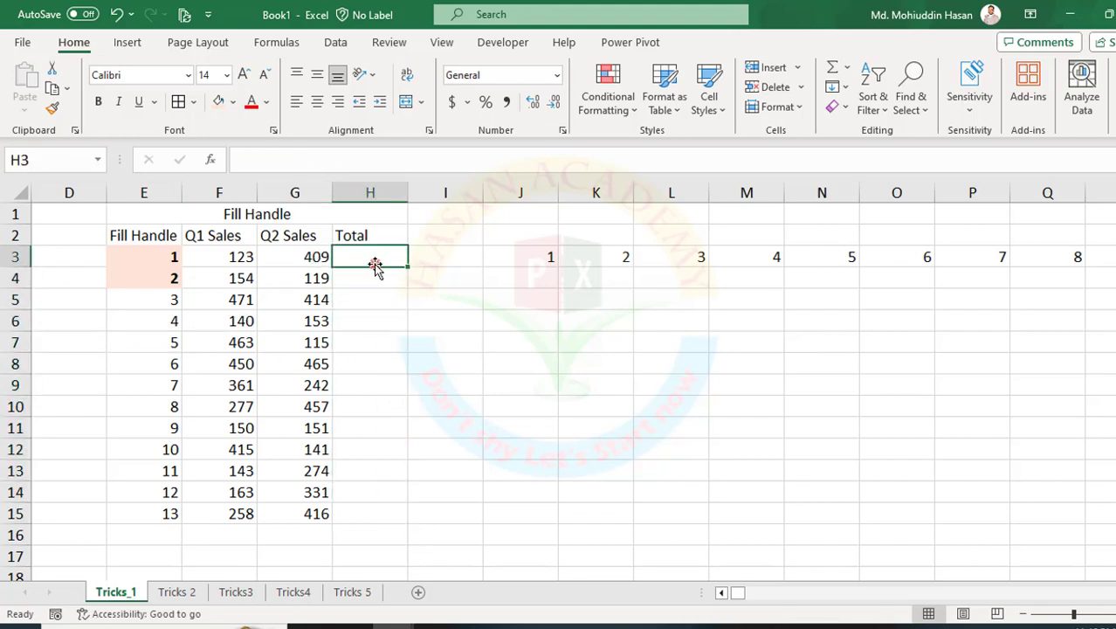
pyautogui.moveTo(239, 255); pyautogui.dragTo(377, 265)
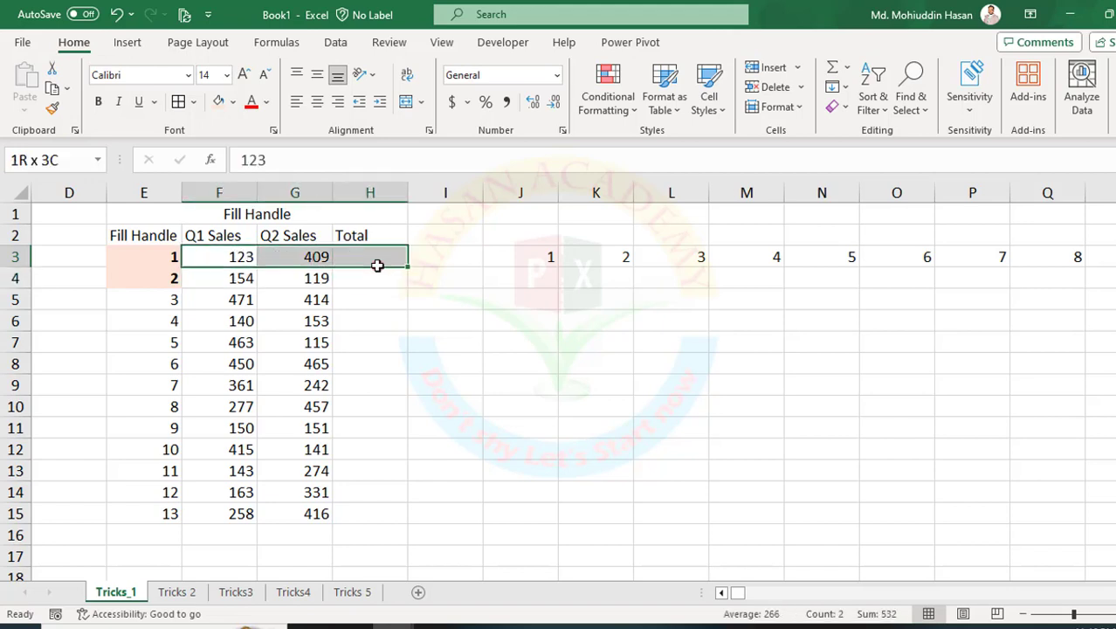
pyautogui.click(832, 67)
pyautogui.click(369, 257)
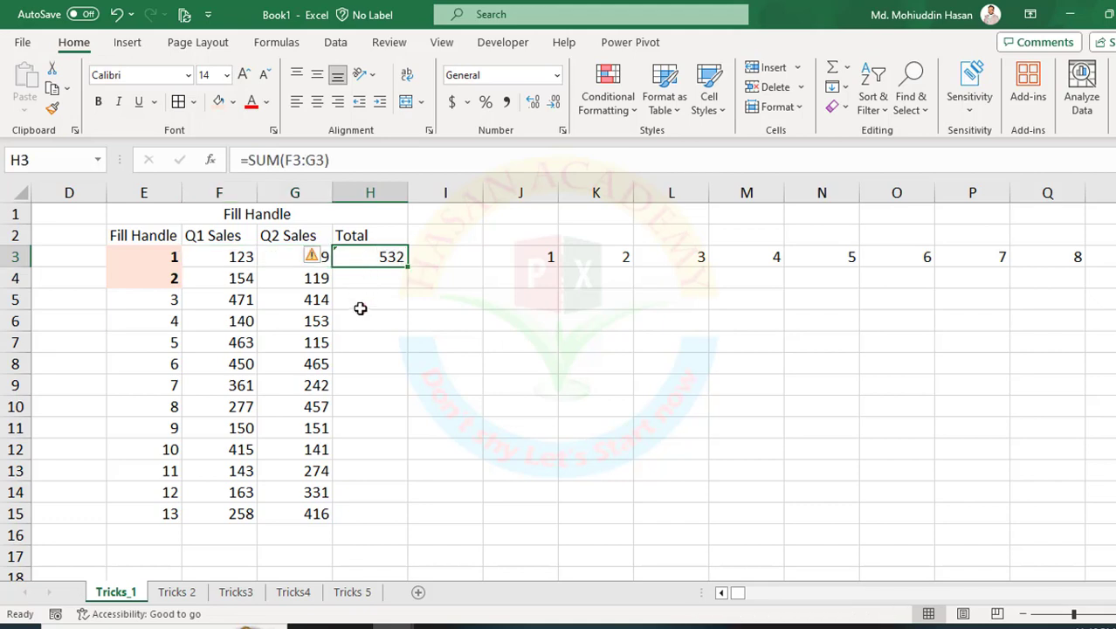
# Fill the H3 sum formula down the Total column to H15, undoing and repeating the fill once.
pyautogui.doubleClick(407, 269)
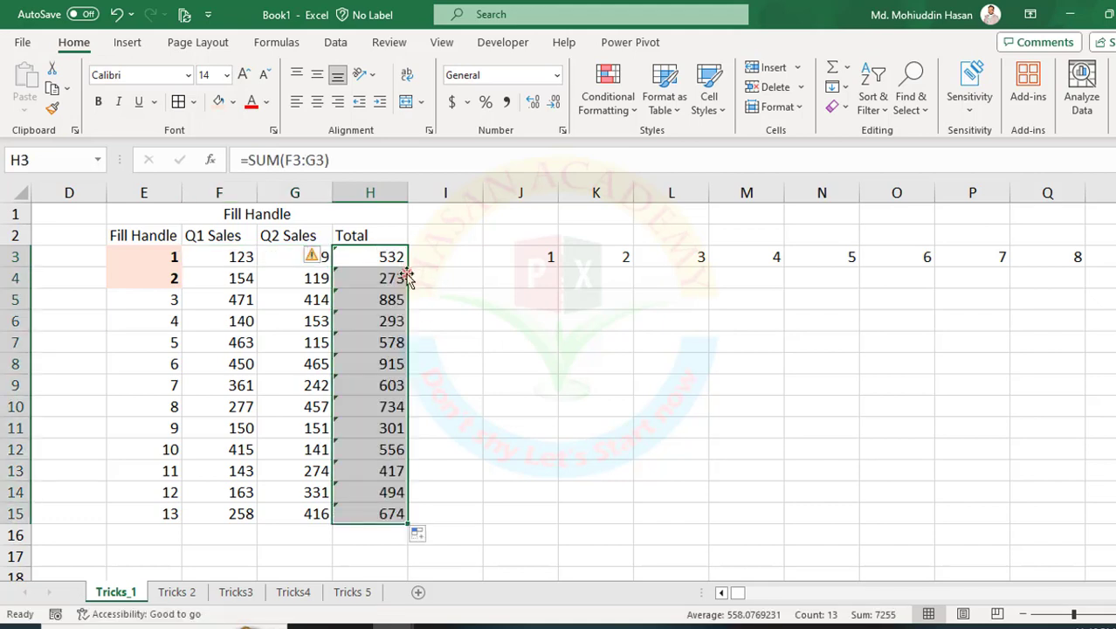
pyautogui.hotkey('ctrl', 'z')
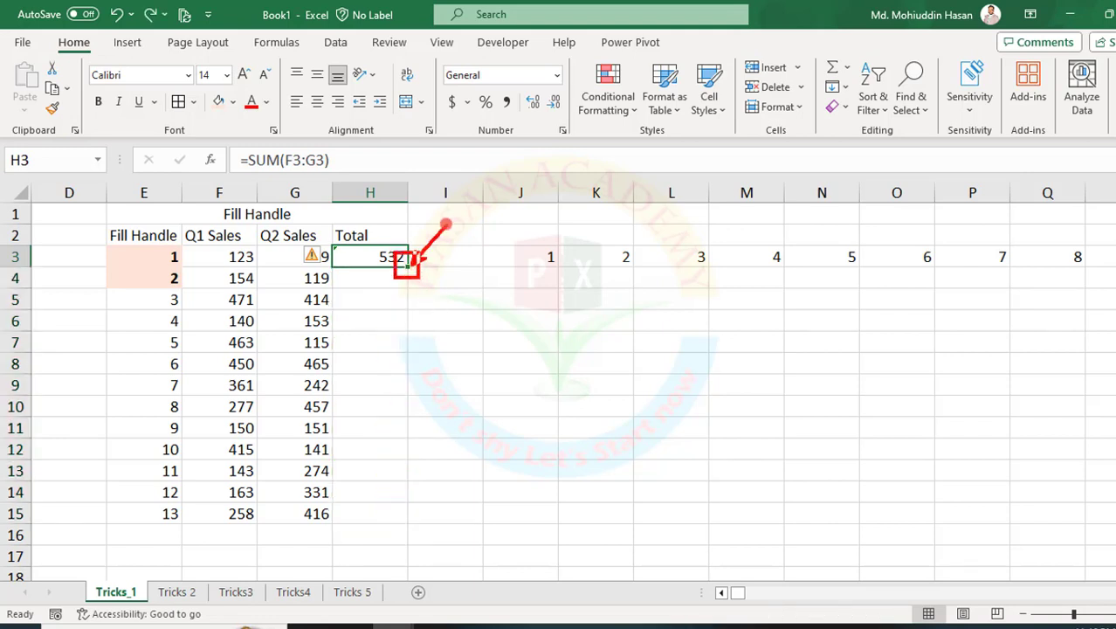
pyautogui.doubleClick(410, 269)
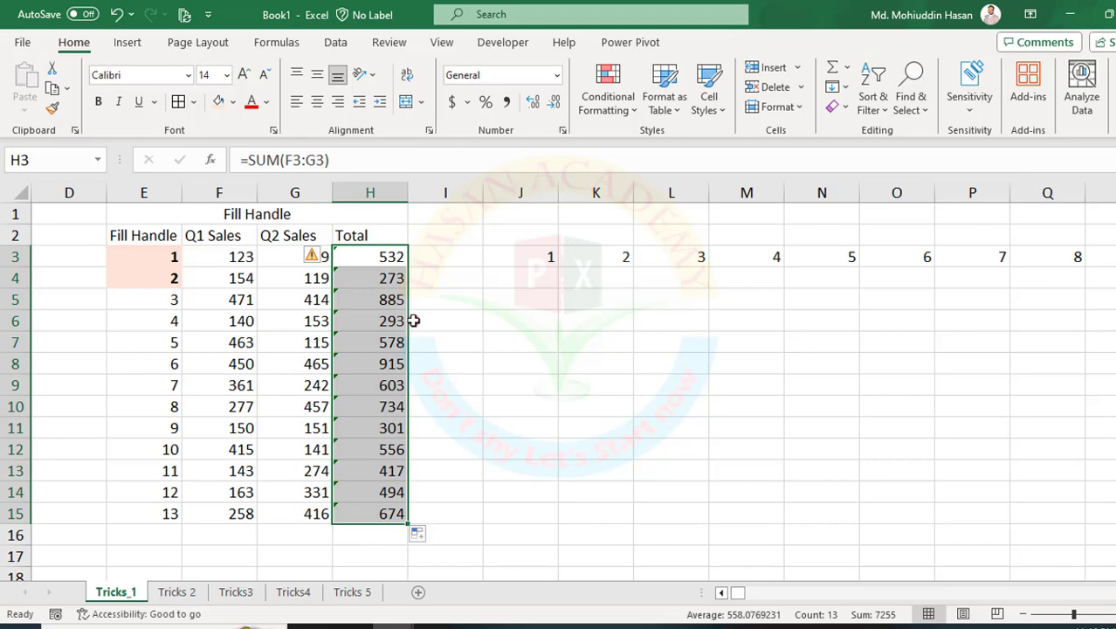
# Open the Tricks 2 sheet and examine the names, the quarterly sales columns and the empty Total cells.
pyautogui.click(169, 593)
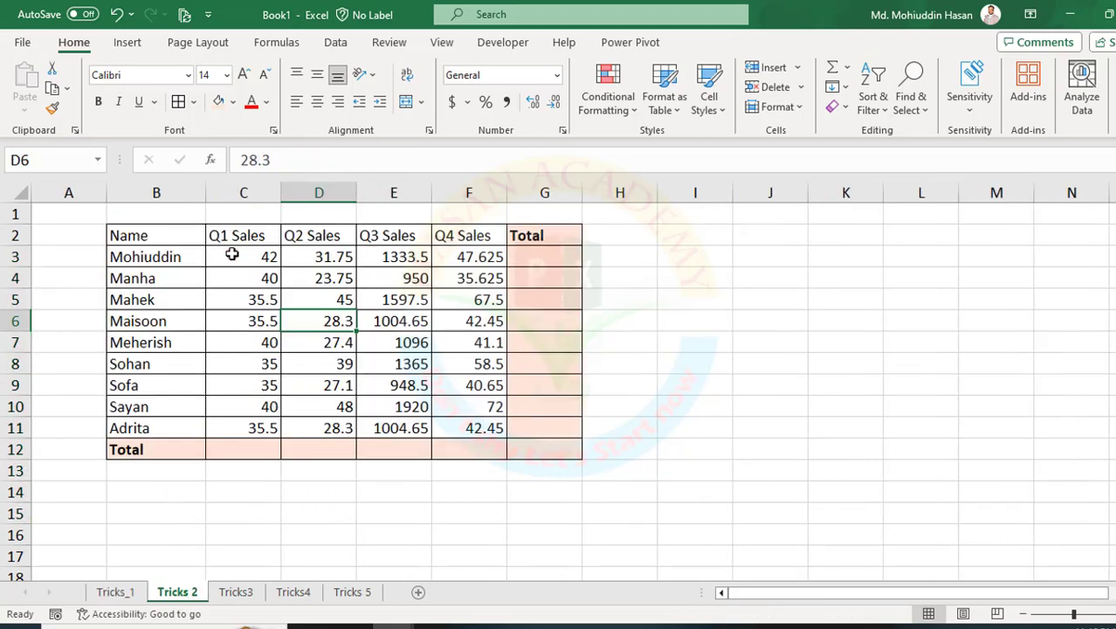
pyautogui.moveTo(232, 254); pyautogui.dragTo(543, 257)
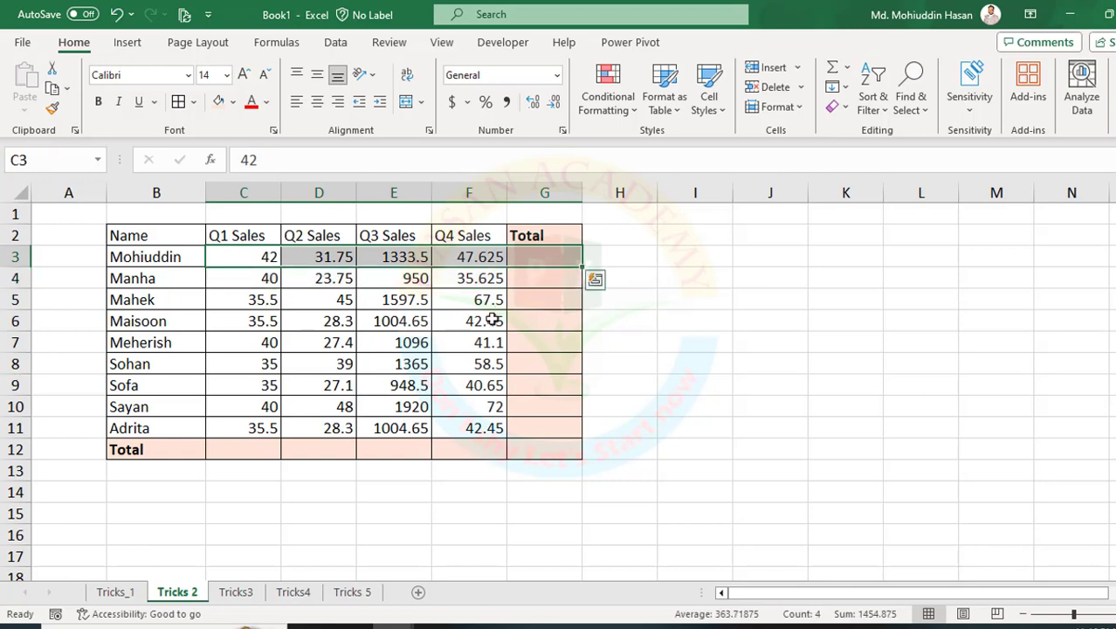
pyautogui.click(457, 342)
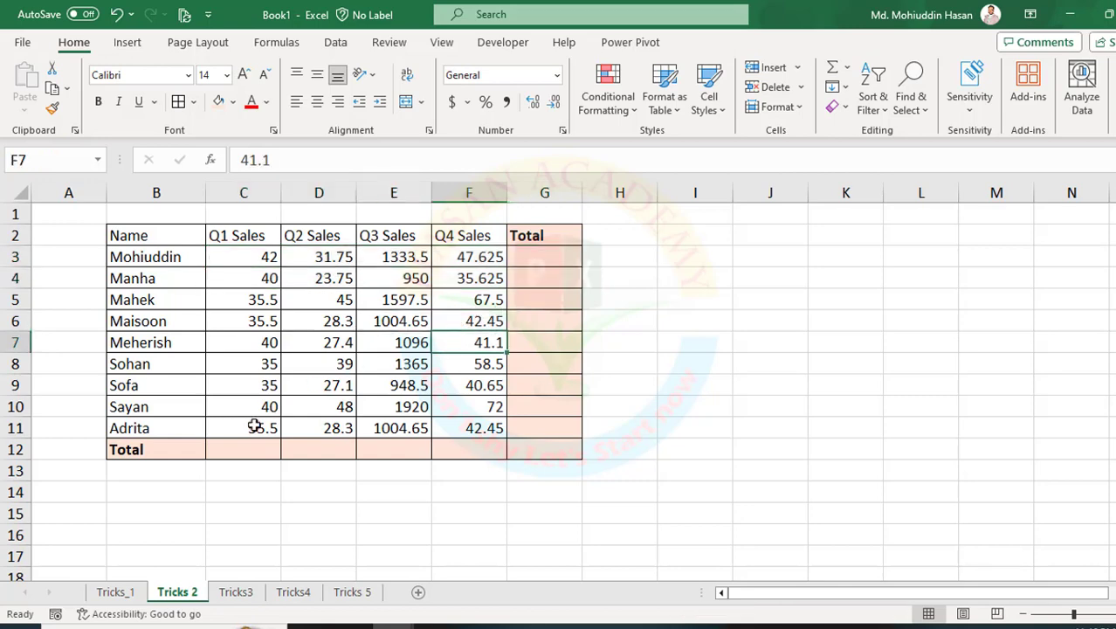
pyautogui.moveTo(254, 254); pyautogui.dragTo(247, 428)
pyautogui.moveTo(329, 254); pyautogui.dragTo(343, 427)
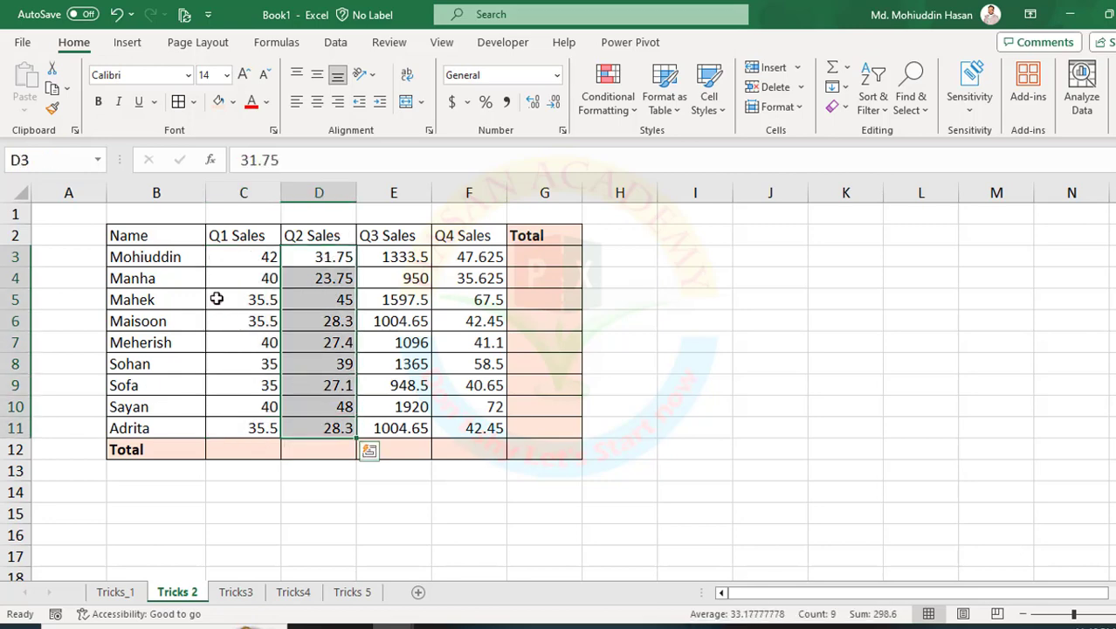
pyautogui.moveTo(175, 254); pyautogui.dragTo(160, 392)
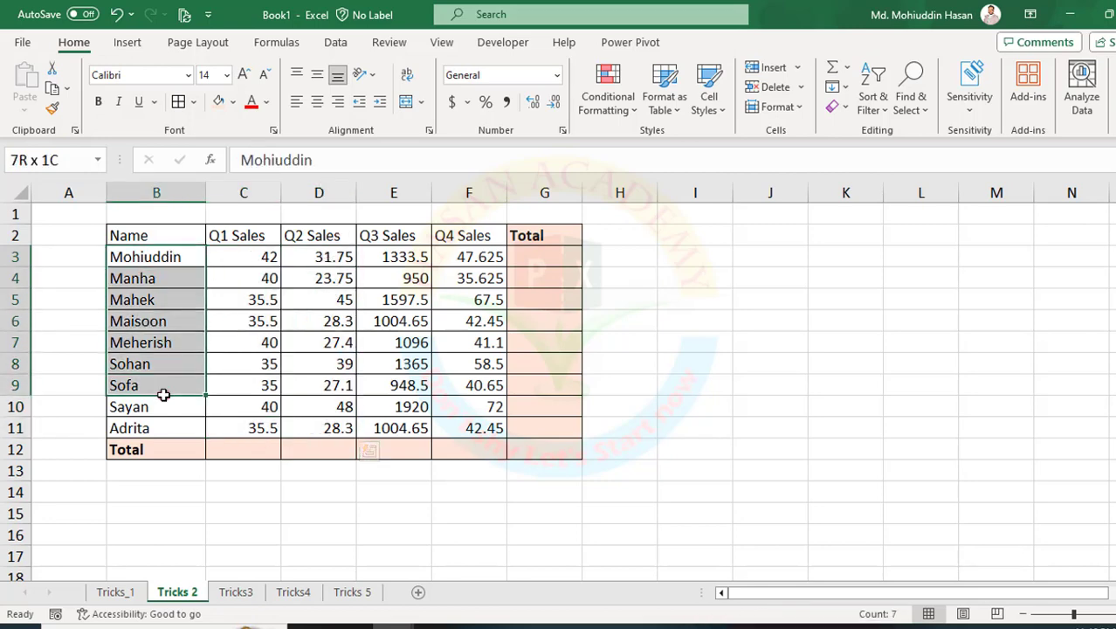
pyautogui.click(157, 348)
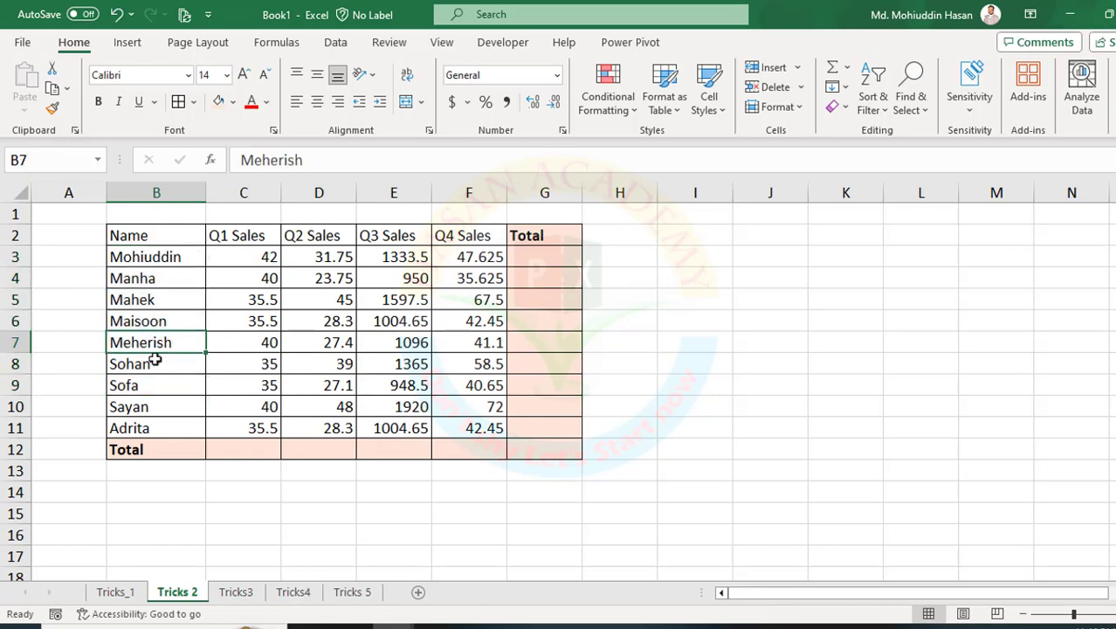
pyautogui.moveTo(252, 256); pyautogui.dragTo(419, 450)
pyautogui.click(294, 388)
pyautogui.click(238, 448)
pyautogui.click(255, 474)
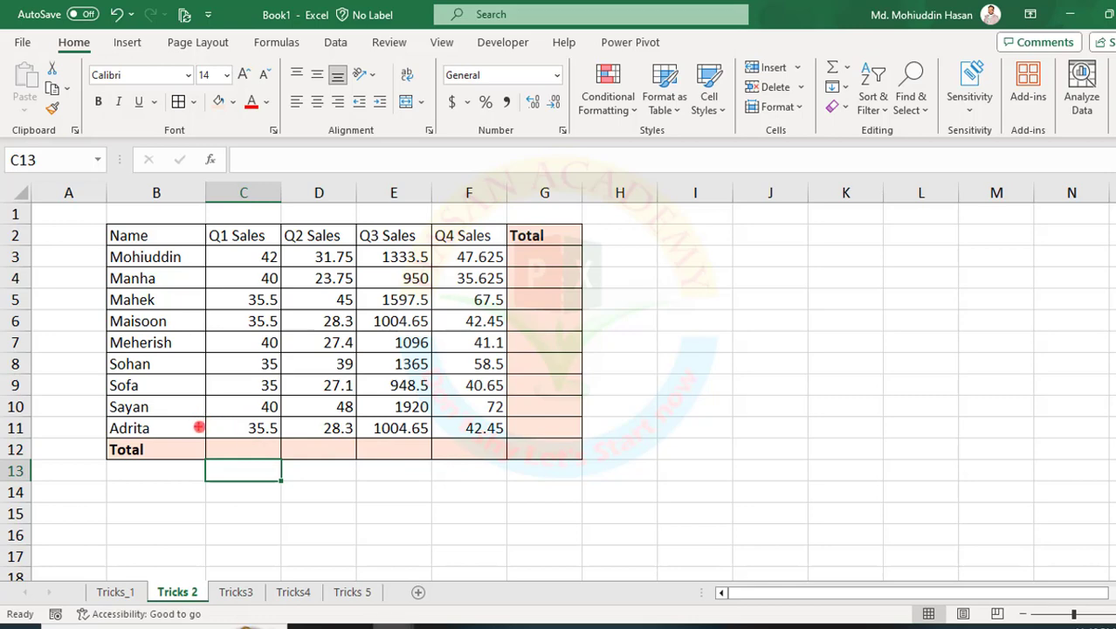
# Insert AutoSum totals for the Q1 to Q4 Sales columns in the Total row, cells C12:F12.
pyautogui.moveTo(199, 427)
pyautogui.mouseDown()
pyautogui.moveTo(441, 461)
pyautogui.moveTo(503, 458)
pyautogui.mouseUp()
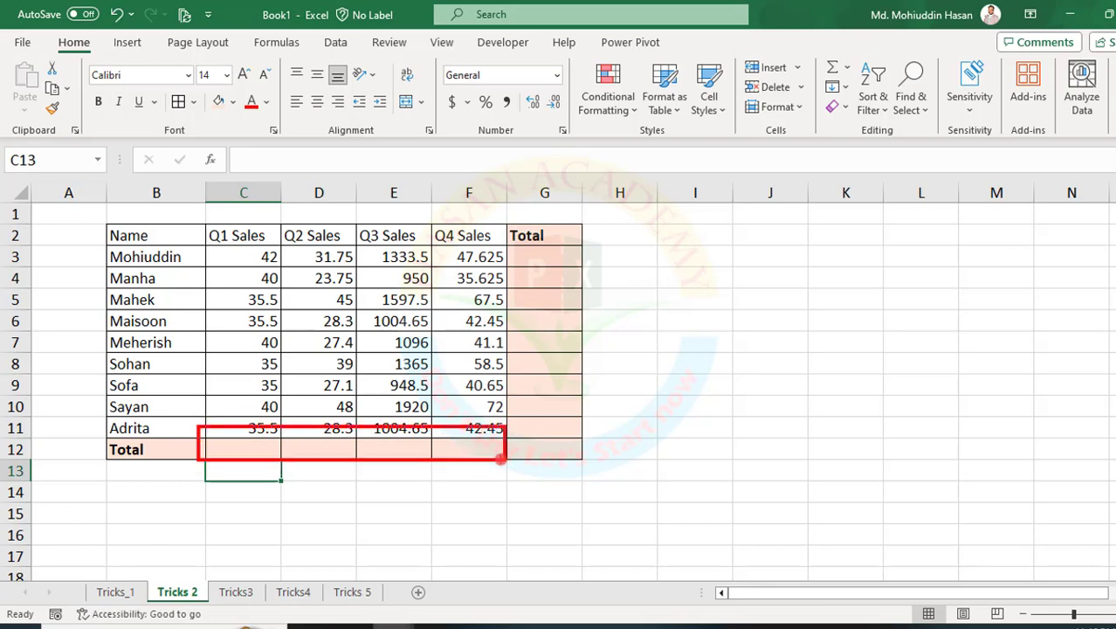
pyautogui.moveTo(269, 444); pyautogui.dragTo(462, 448)
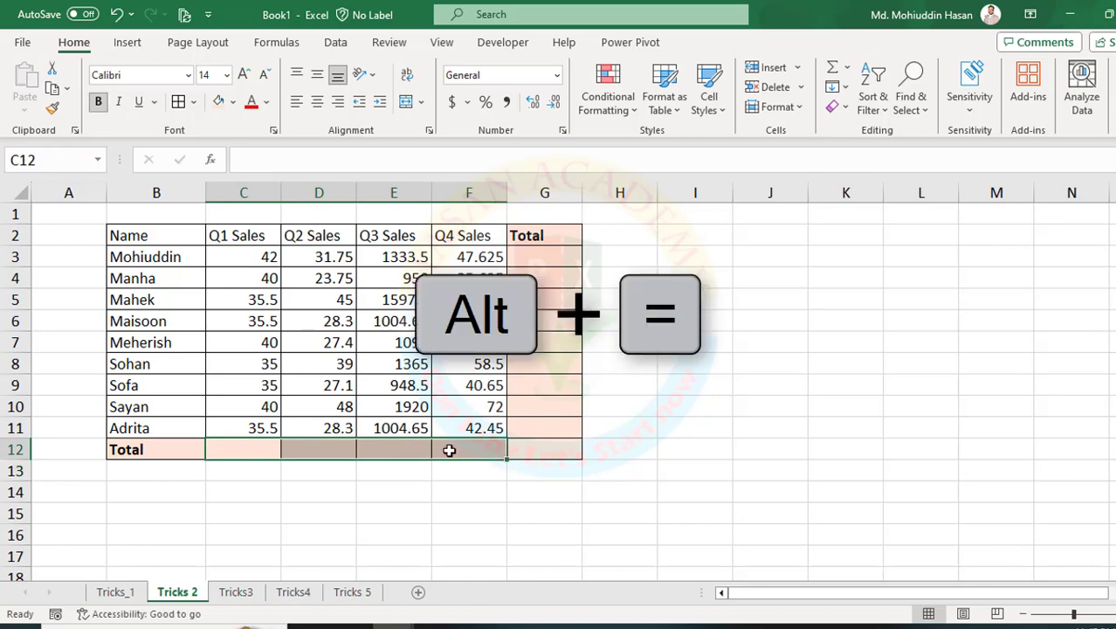
pyautogui.hotkey('alt', '=')
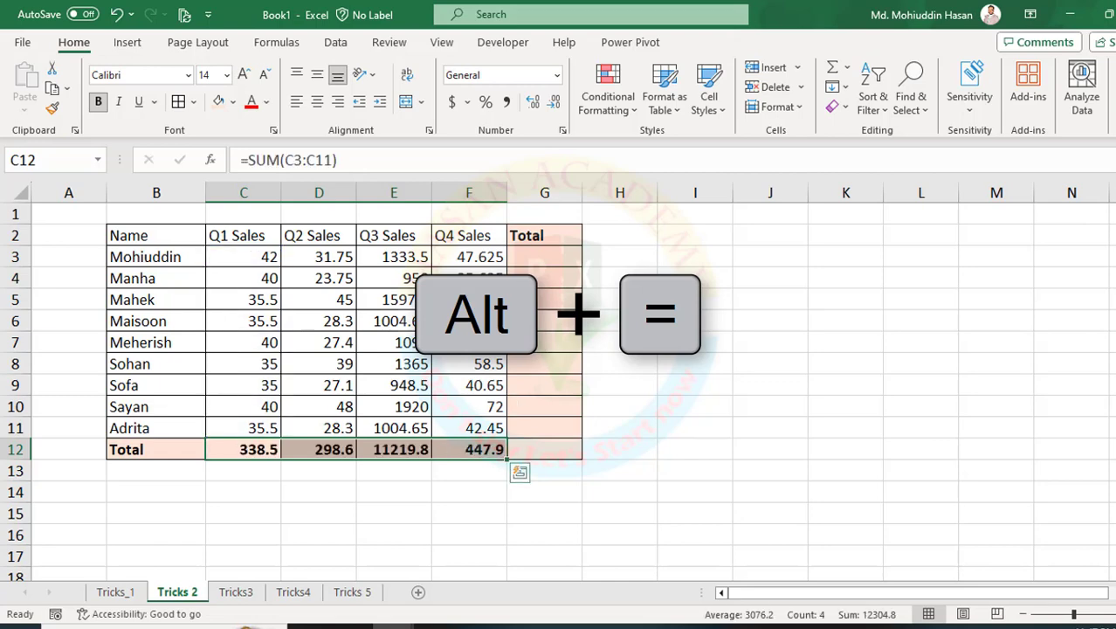
# Insert AutoSum totals for every row of the Total column, cells G3:G12, and inspect the formula in G3.
pyautogui.moveTo(543, 259); pyautogui.dragTo(538, 452)
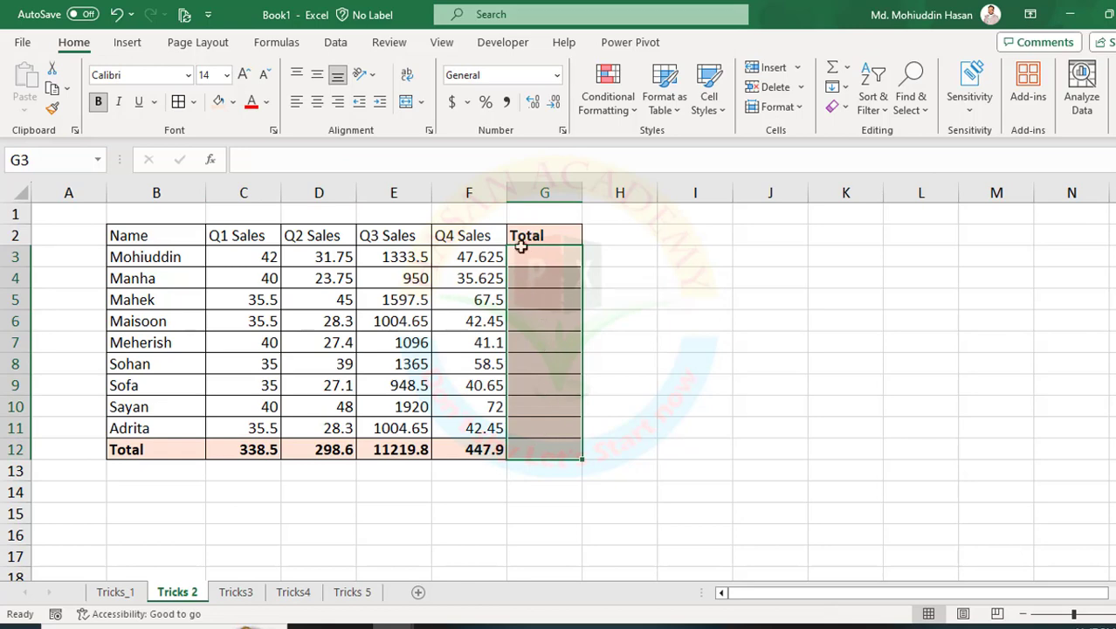
pyautogui.moveTo(503, 242); pyautogui.dragTo(587, 463)
pyautogui.hotkey('alt', '=')
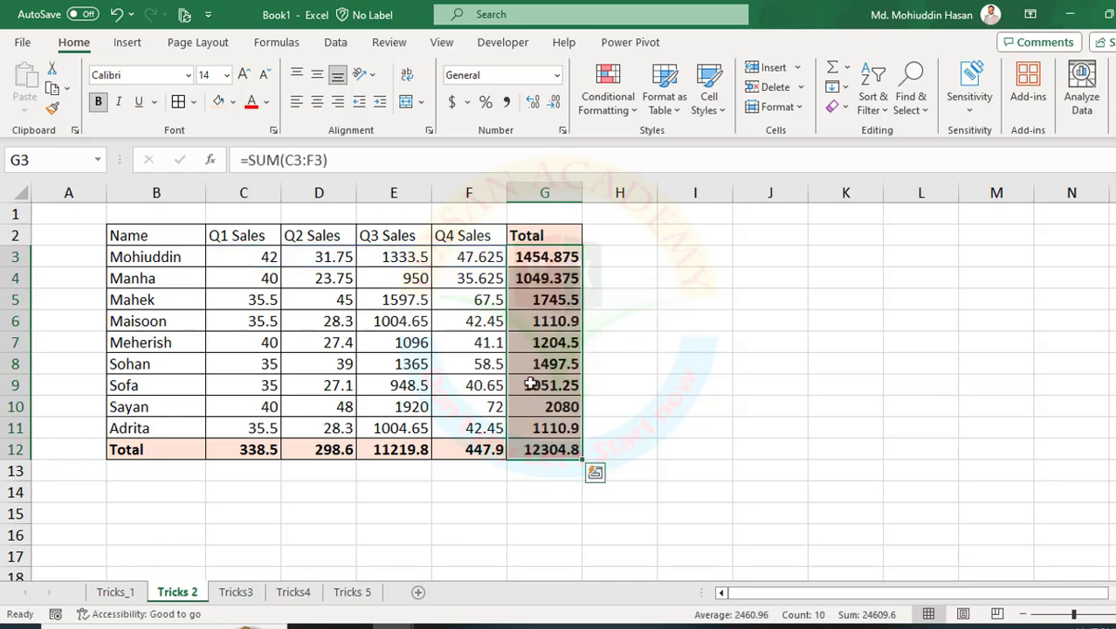
pyautogui.doubleClick(532, 257)
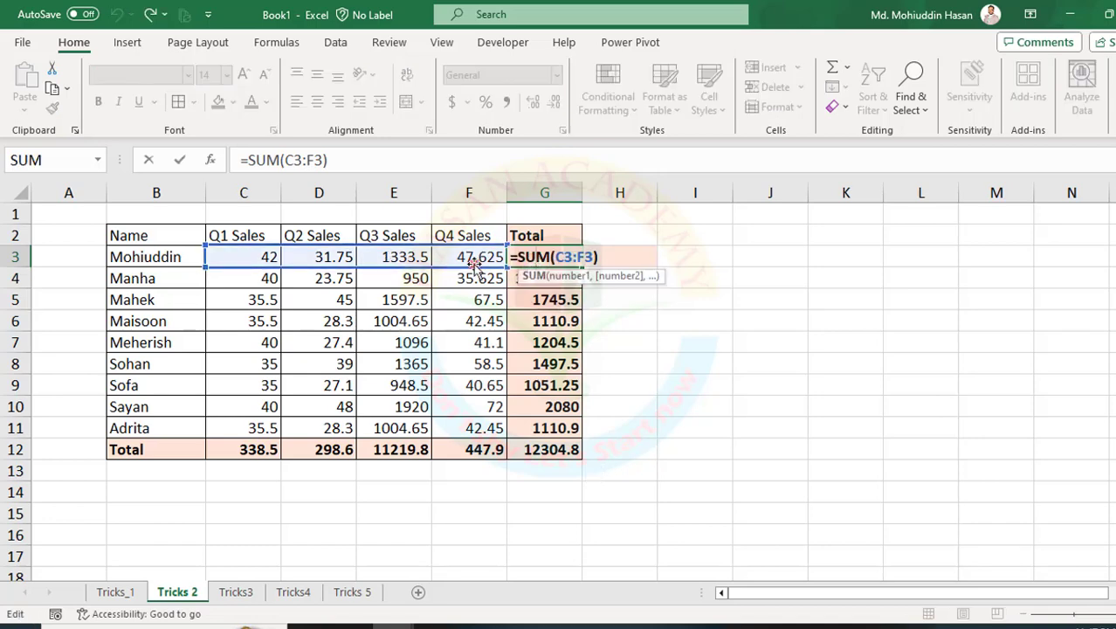
pyautogui.press('Return')
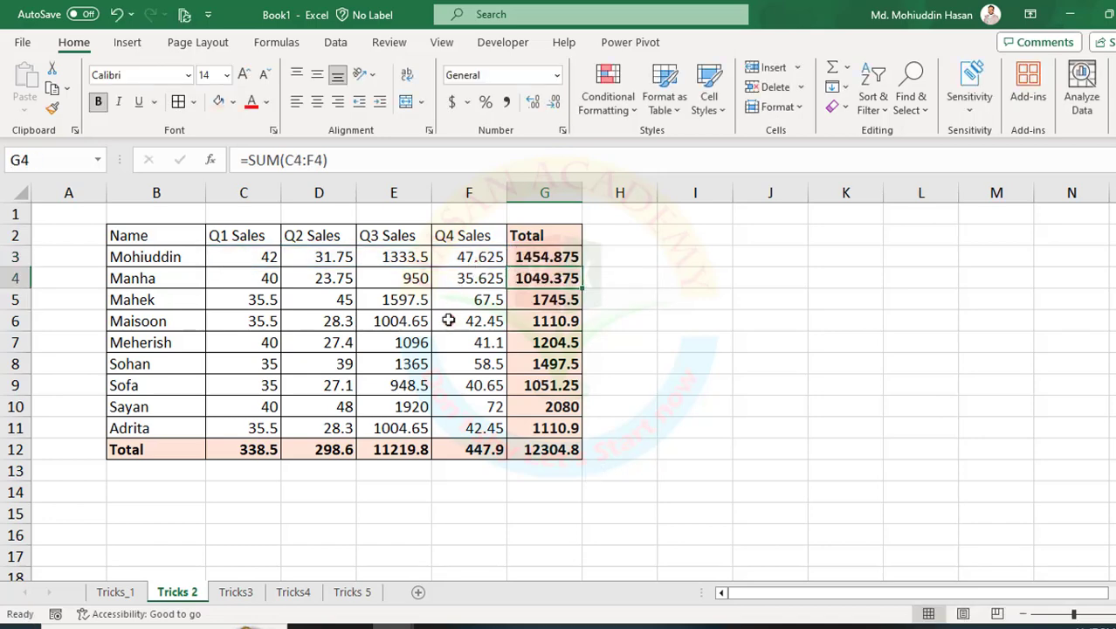
# Open the Tricks3 sheet and examine the blank rows between the employee records throughout the list.
pyautogui.click(233, 592)
pyautogui.click(273, 342)
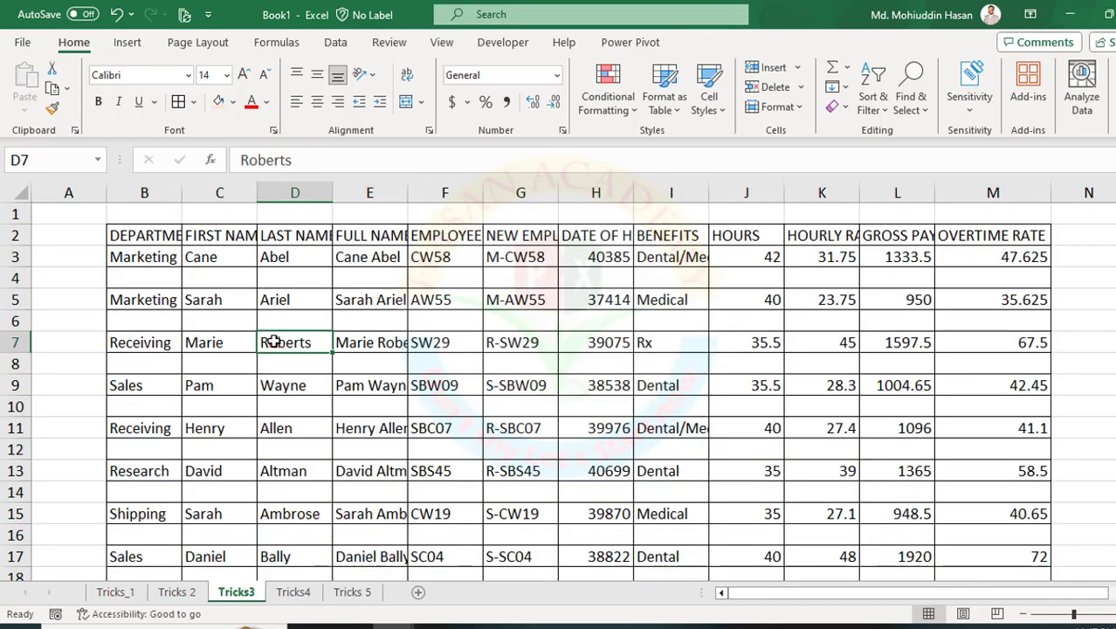
pyautogui.click(160, 278)
pyautogui.scroll(-20, 328, 324)
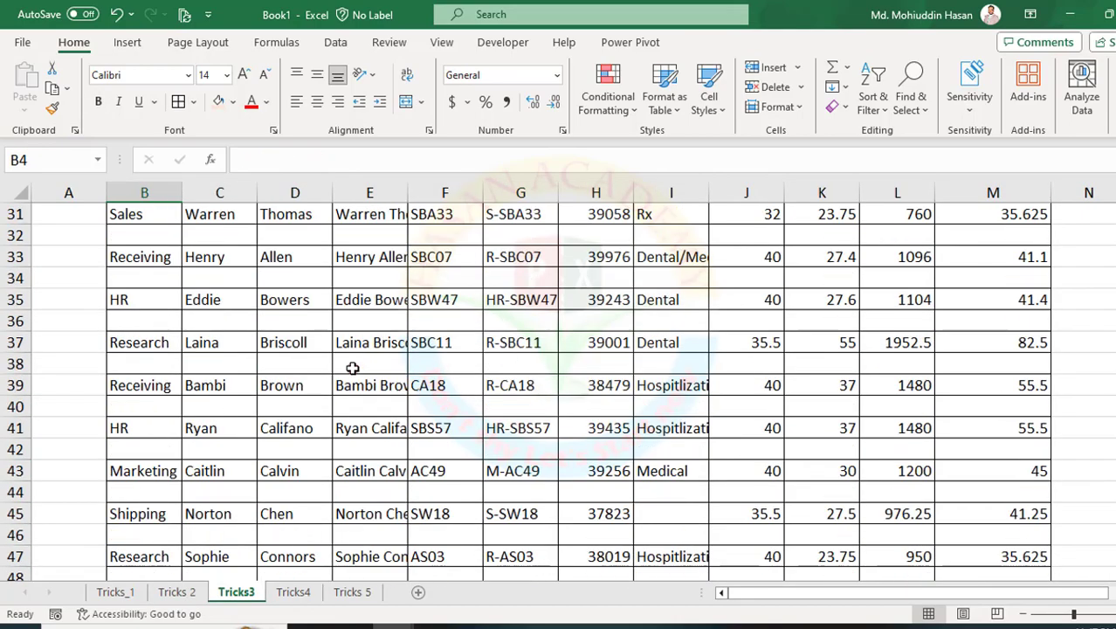
pyautogui.scroll(-5, 346, 377)
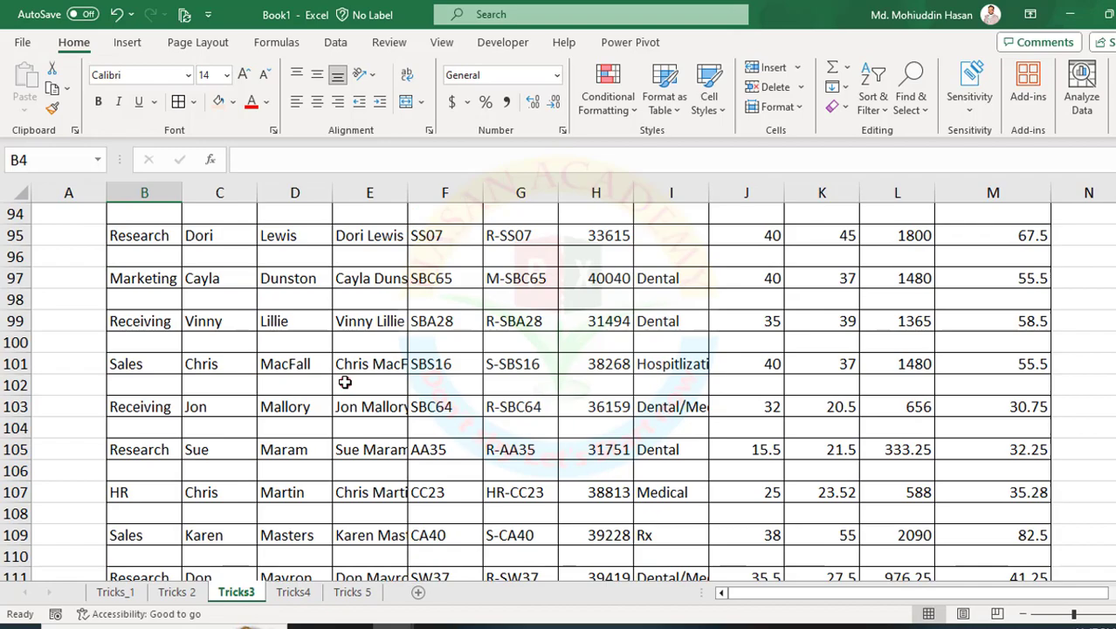
pyautogui.click(289, 344)
pyautogui.scroll(-10, 297, 367)
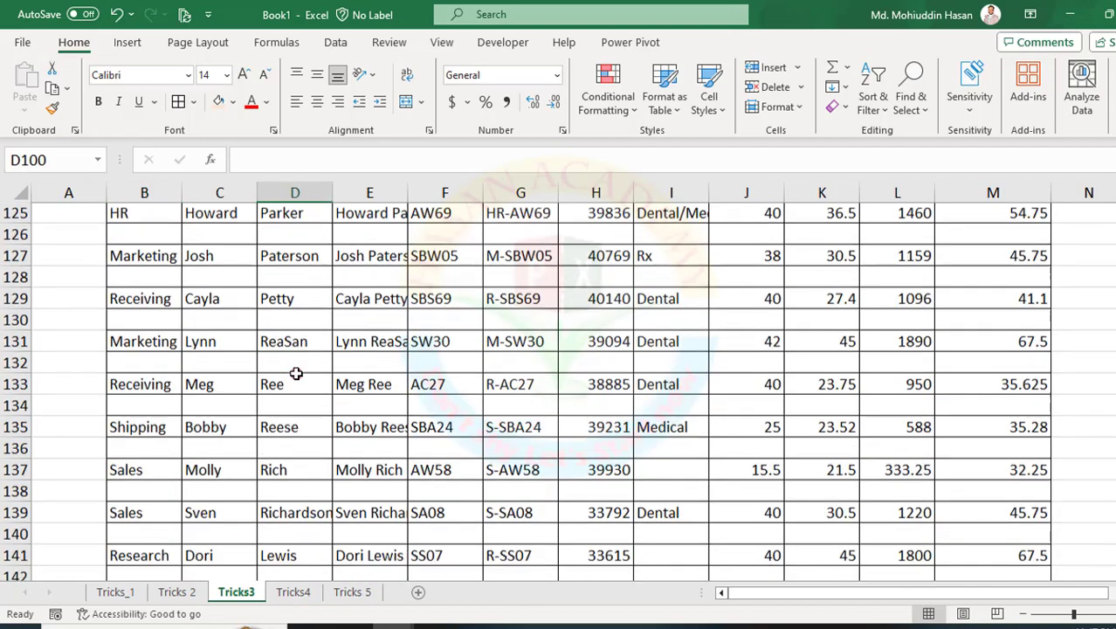
pyautogui.scroll(-5, 296, 373)
pyautogui.scroll(19, 296, 371)
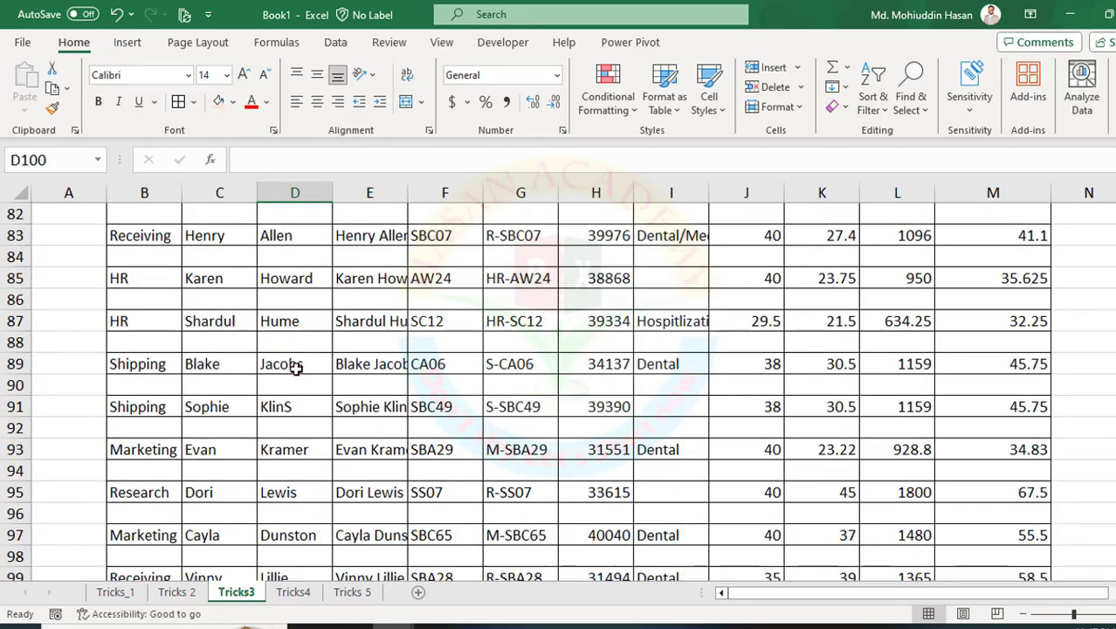
pyautogui.click(169, 262)
pyautogui.scroll(17, 172, 262)
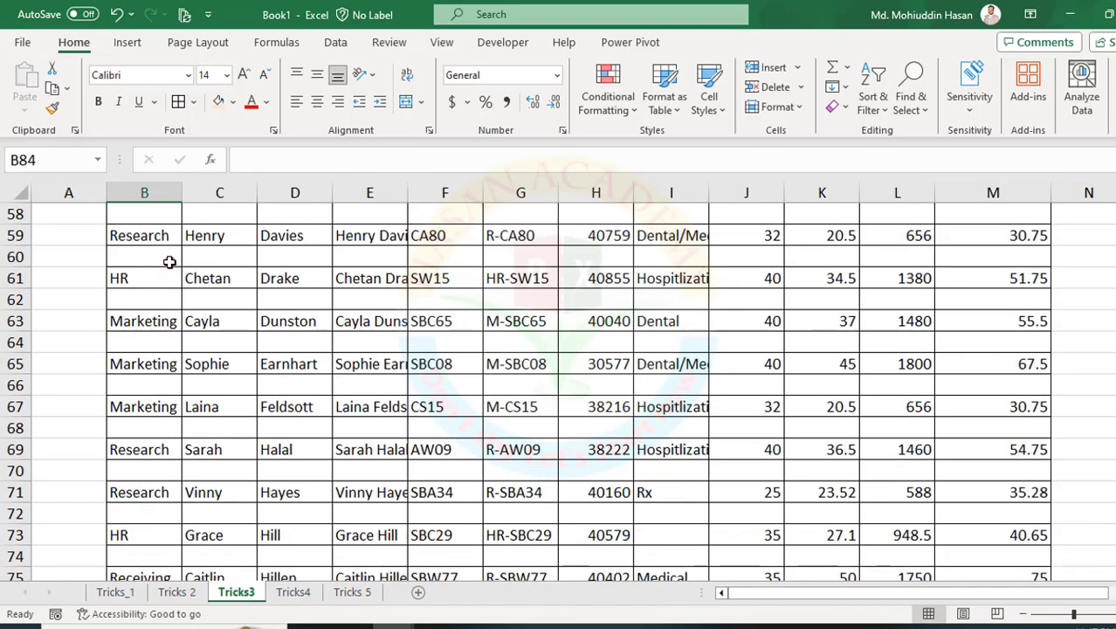
pyautogui.scroll(10, 174, 261)
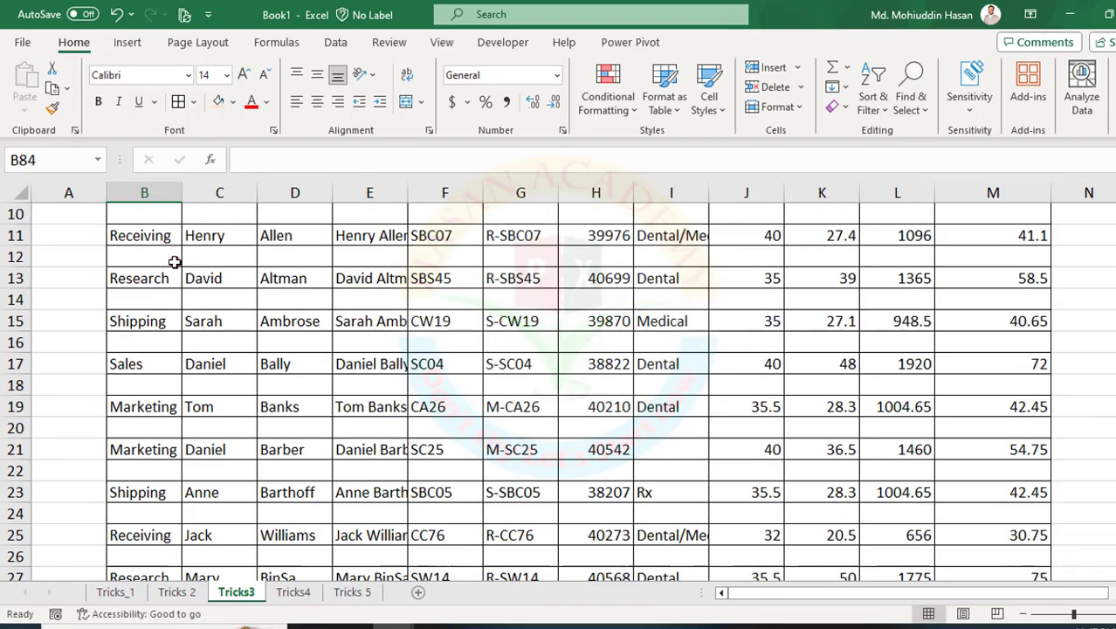
# Delete the first two blank rows of the employee list one at a time, rows 4 and 5.
pyautogui.click(9, 278)
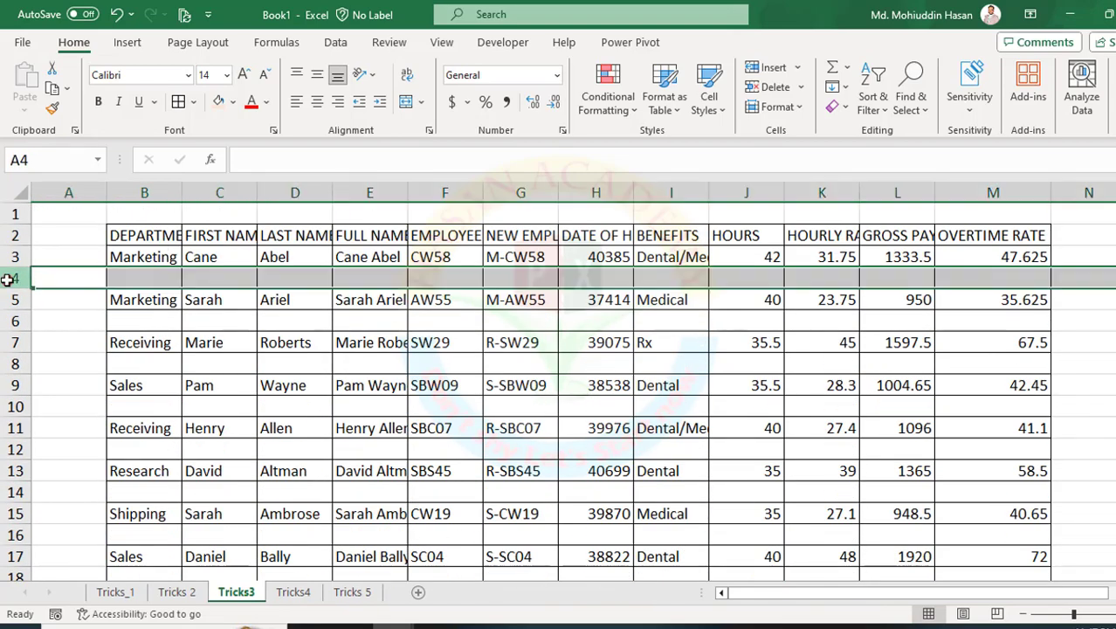
pyautogui.rightClick(8, 278)
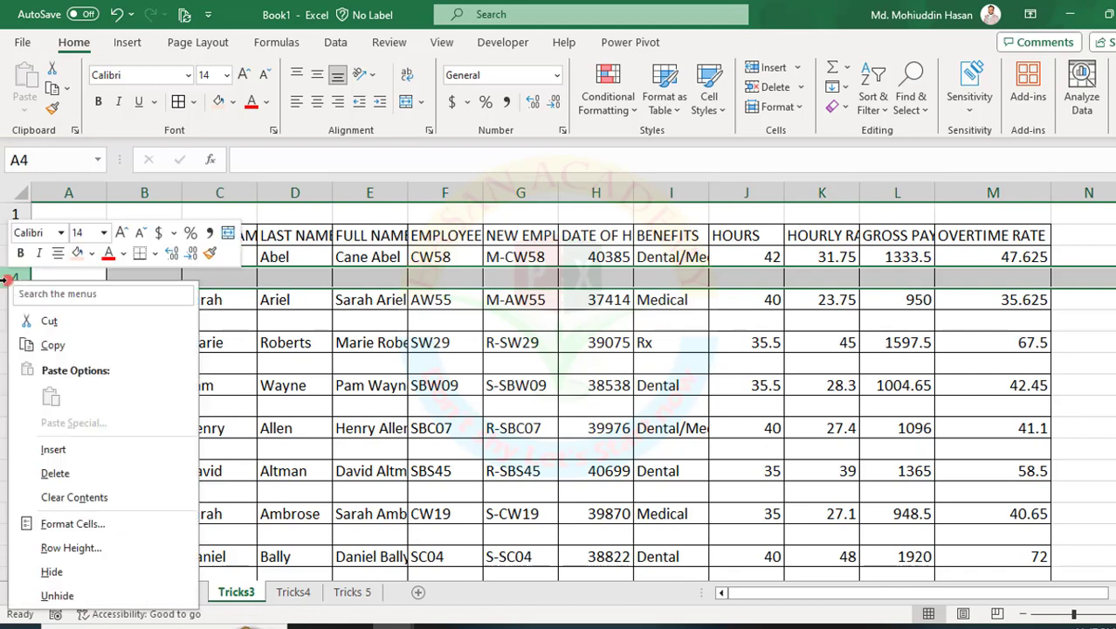
pyautogui.click(40, 473)
pyautogui.click(16, 301)
pyautogui.rightClick(15, 301)
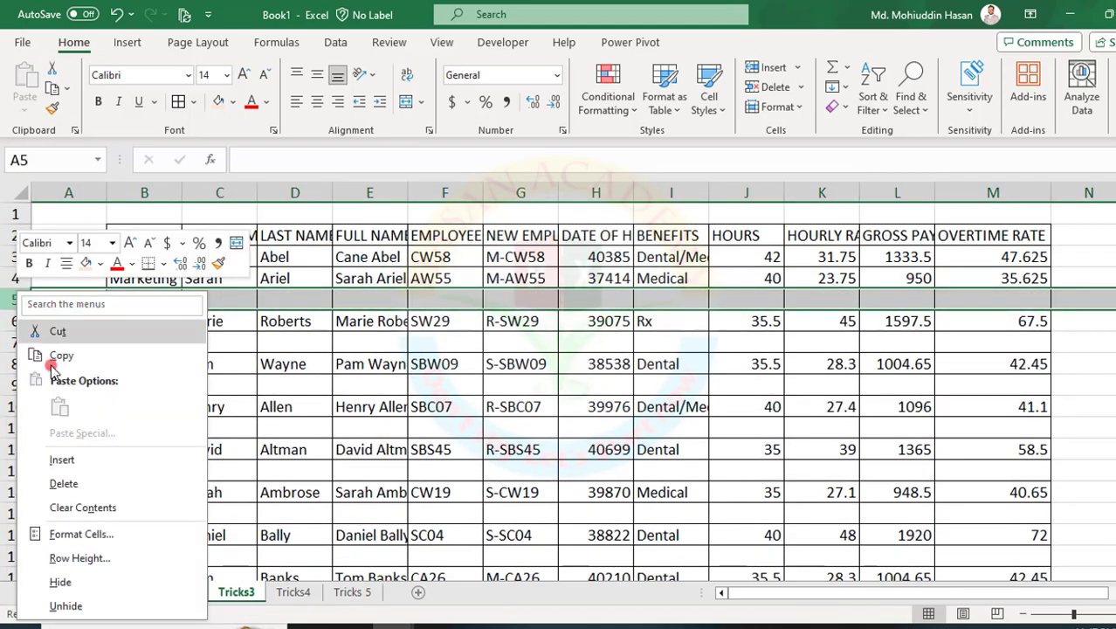
pyautogui.click(54, 480)
pyautogui.click(16, 320)
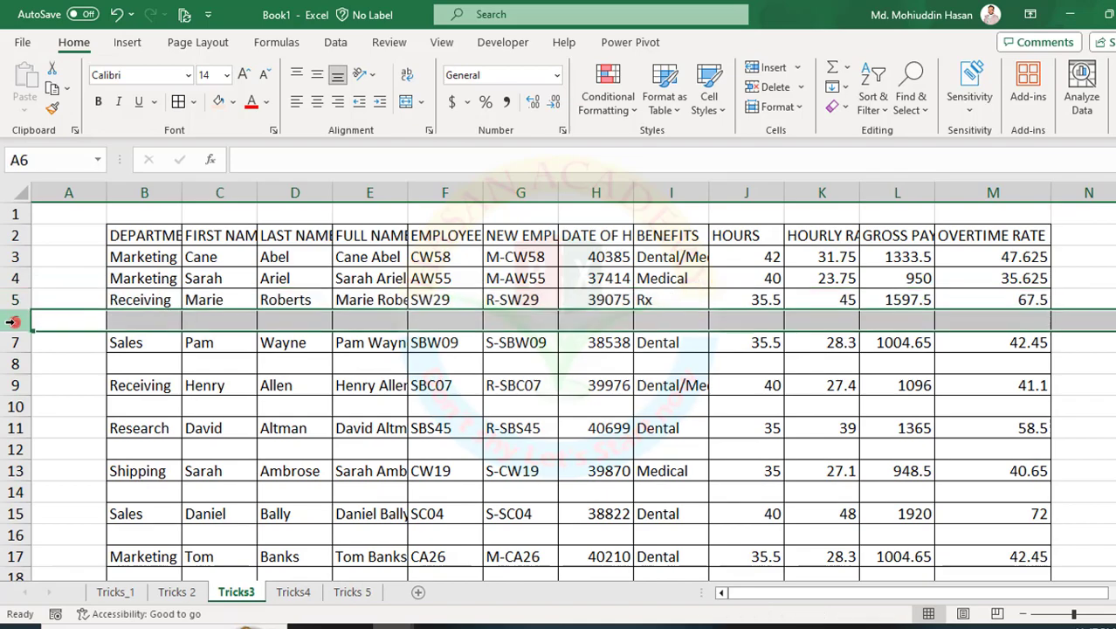
pyautogui.rightClick(15, 320)
pyautogui.click(371, 343)
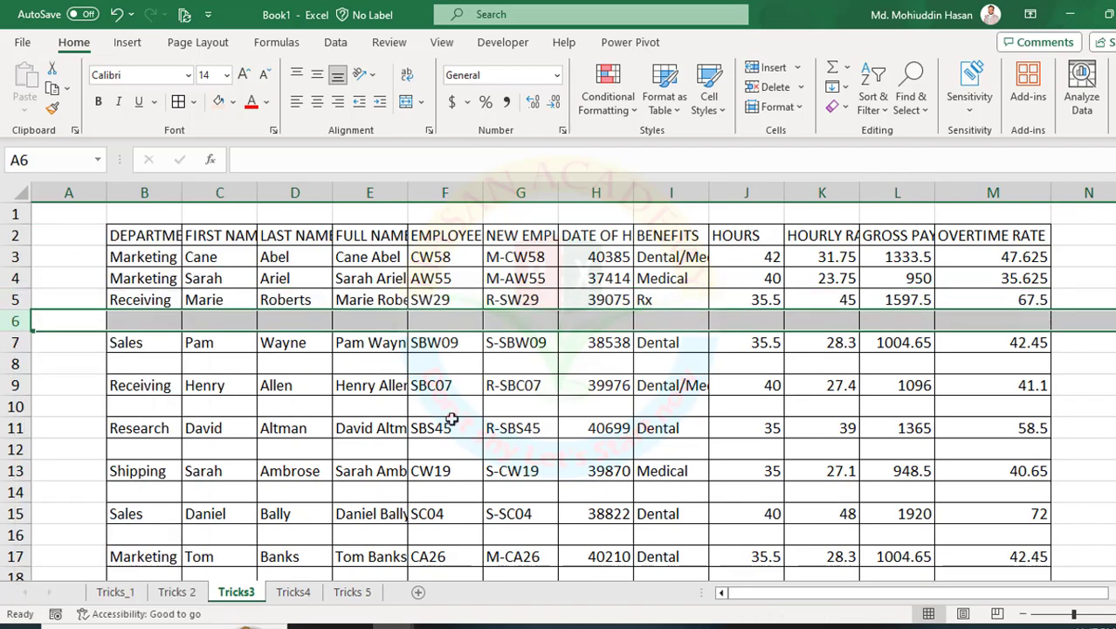
# Check the rest of the list for blank rows and undo both row deletions.
pyautogui.scroll(-20, 558, 425)
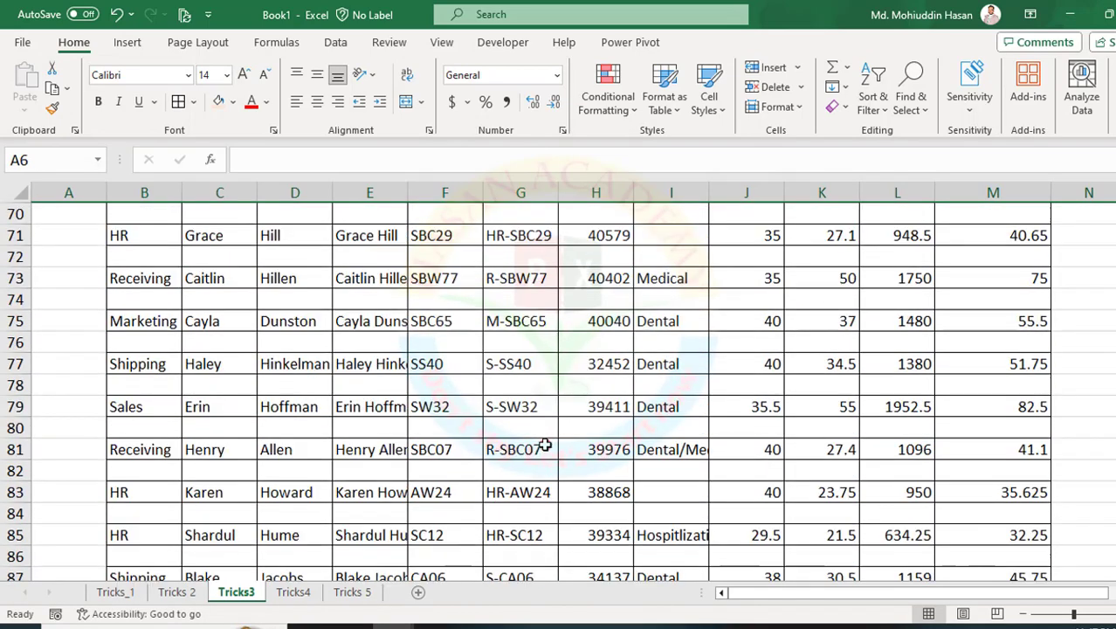
pyautogui.scroll(-20, 545, 444)
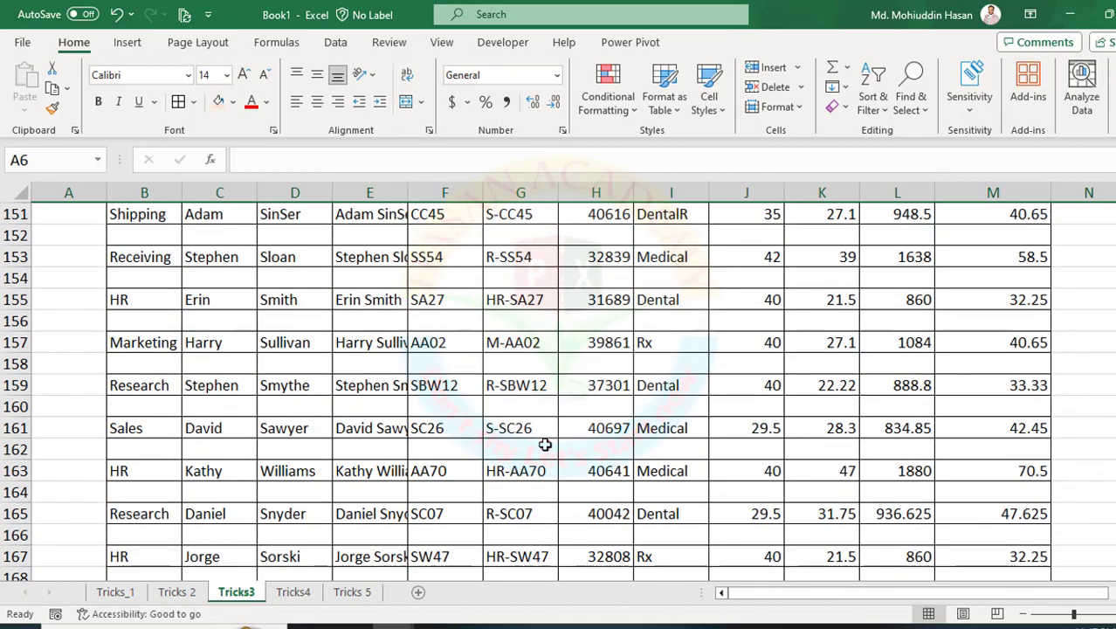
pyautogui.scroll(5, 545, 444)
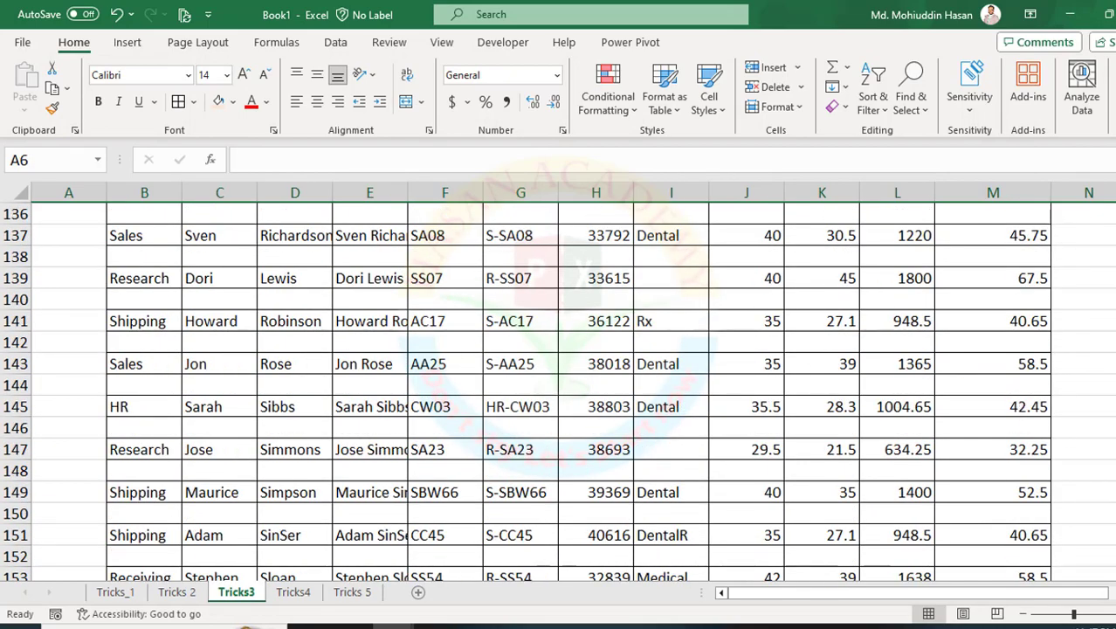
pyautogui.scroll(20, 1101, 218)
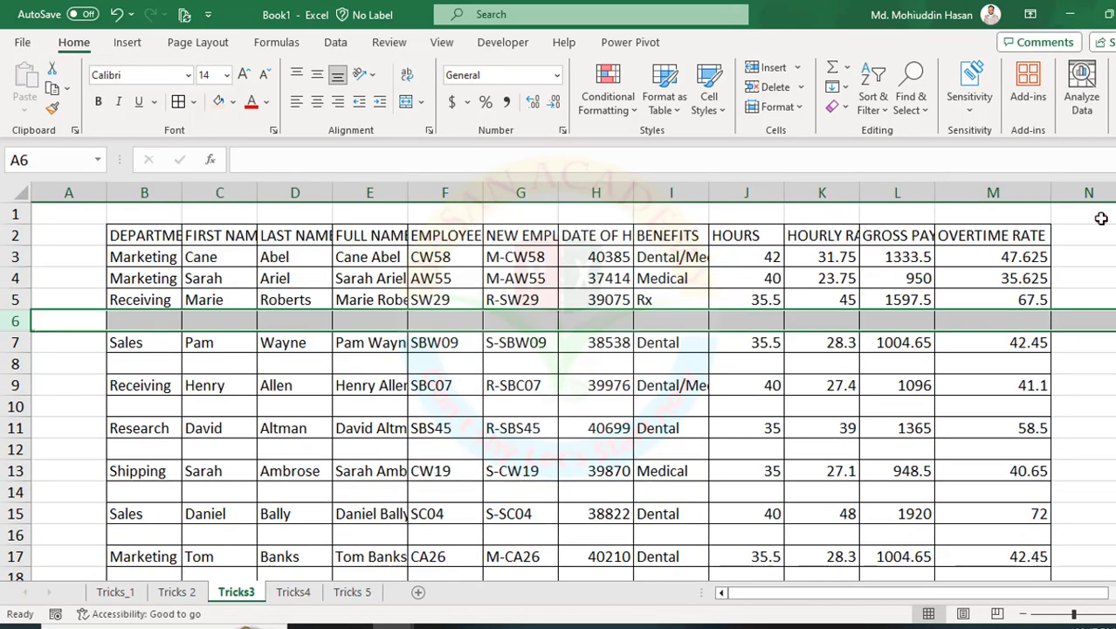
pyautogui.hotkey('ctrl', 'z')
pyautogui.hotkey('ctrl', 'z')
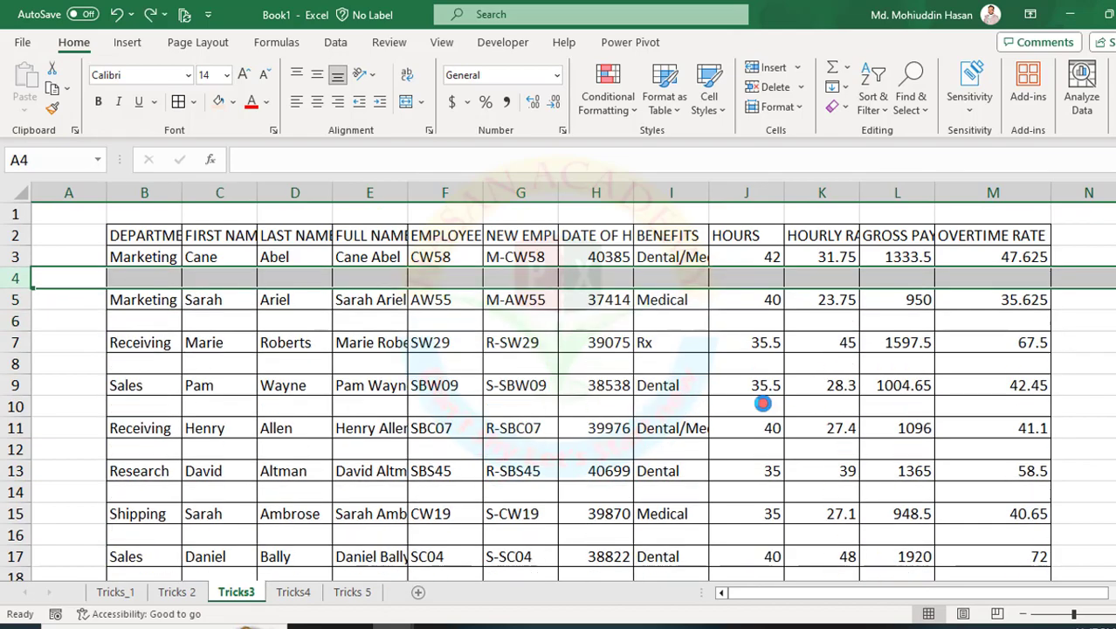
# Select the Blanks within B3:M209 using Go To Special and delete their entire rows.
pyautogui.click(450, 378)
pyautogui.moveTo(122, 260); pyautogui.dragTo(980, 514)
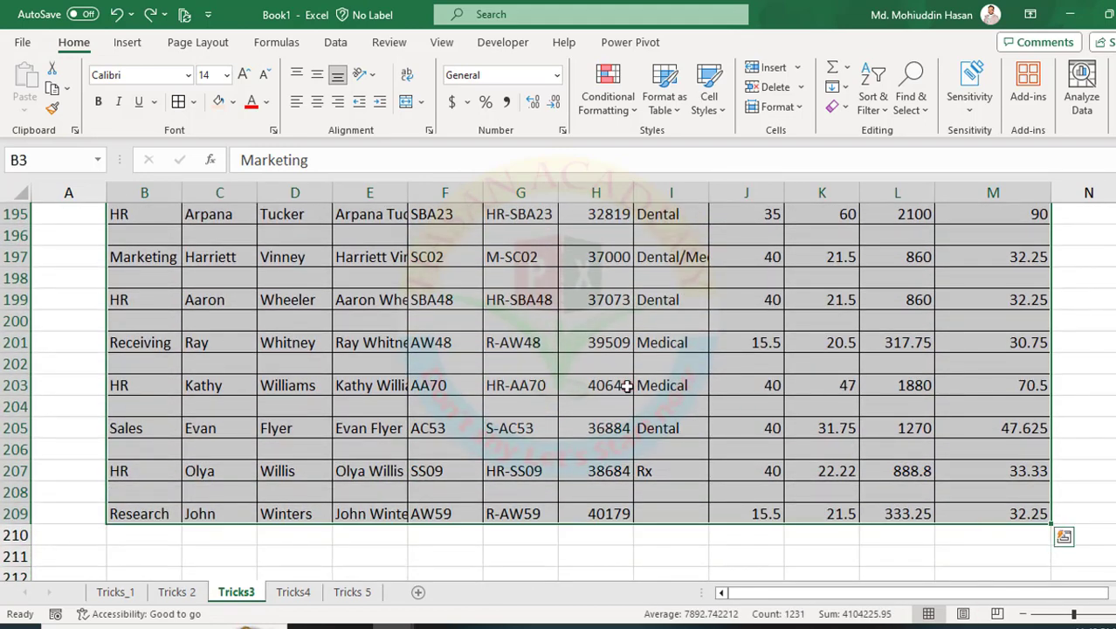
pyautogui.hotkey('ctrl', 'g')
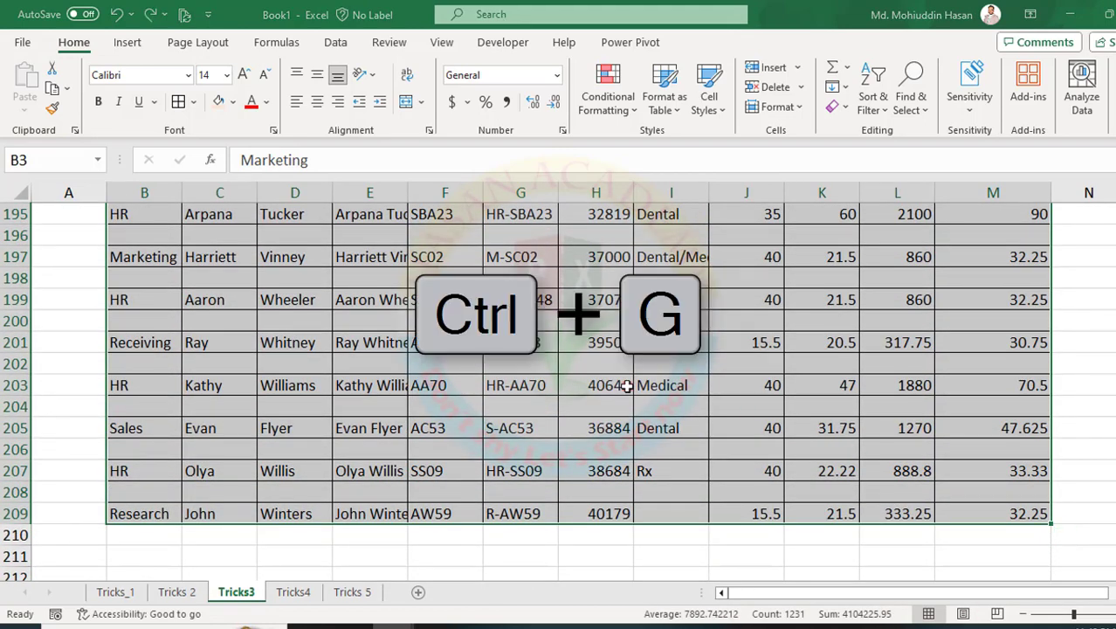
pyautogui.click(610, 365)
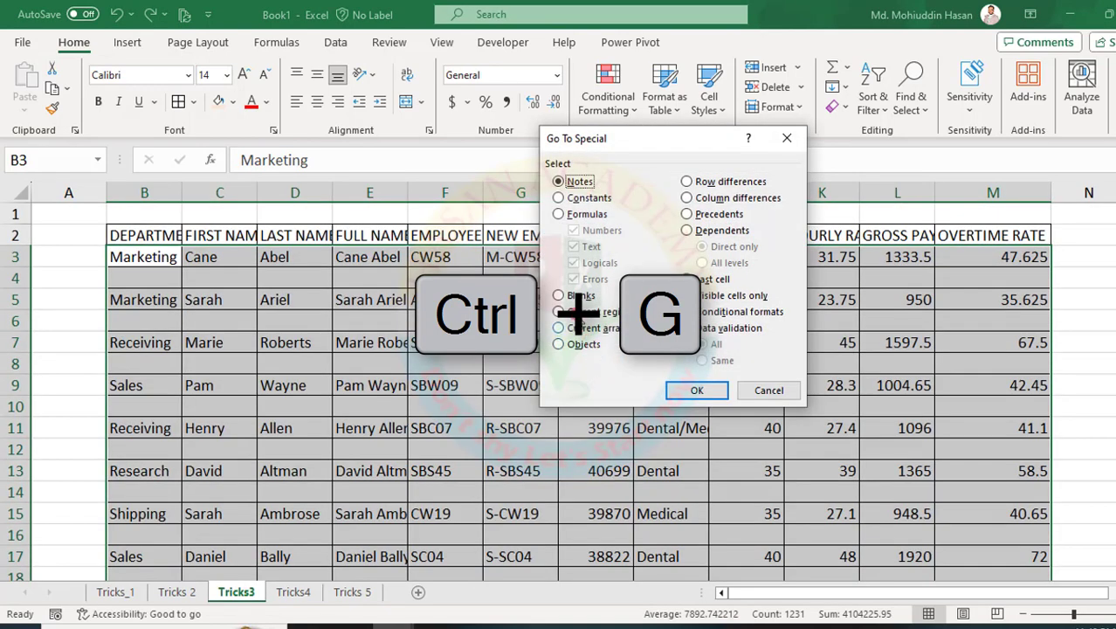
pyautogui.click(560, 296)
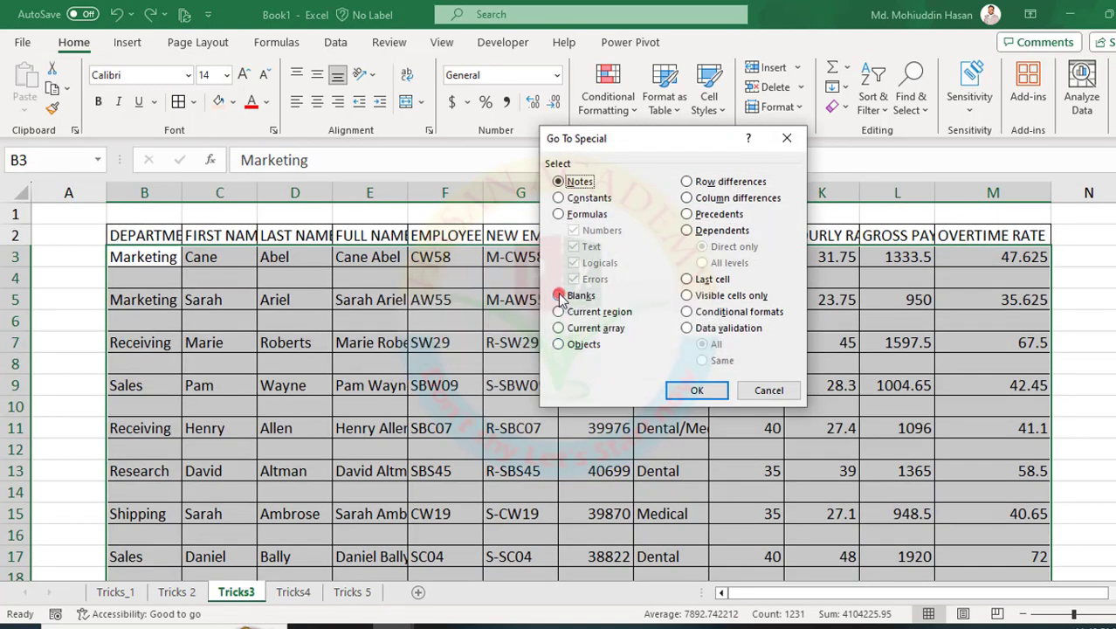
pyautogui.moveTo(548, 132)
pyautogui.mouseDown()
pyautogui.moveTo(570, 184)
pyautogui.moveTo(769, 424)
pyautogui.moveTo(810, 405)
pyautogui.mouseUp()
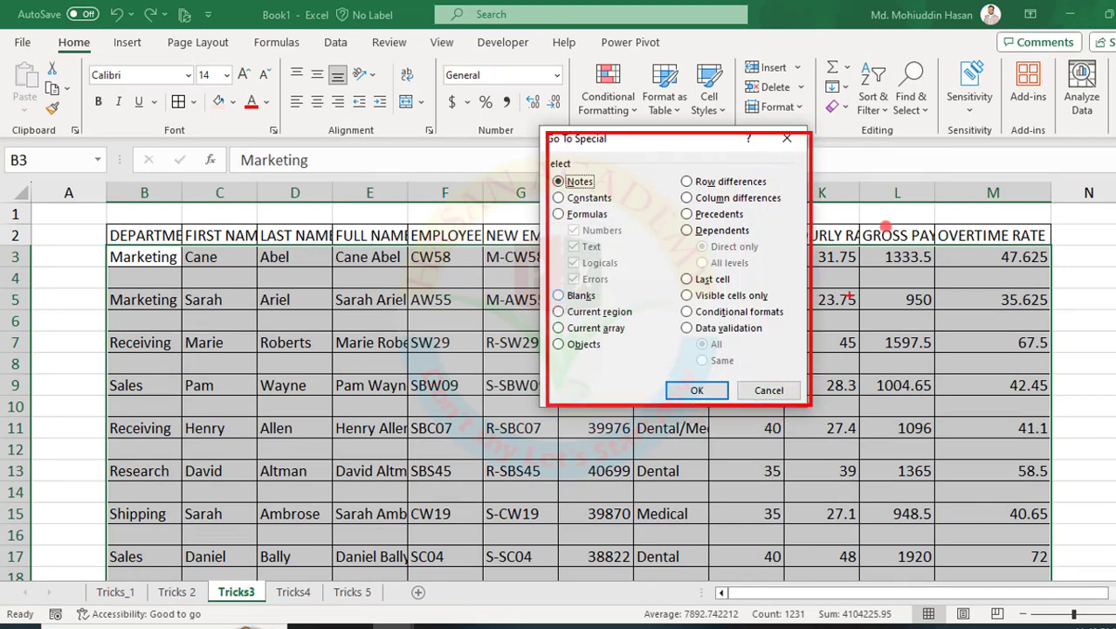
pyautogui.moveTo(886, 55); pyautogui.dragTo(937, 129)
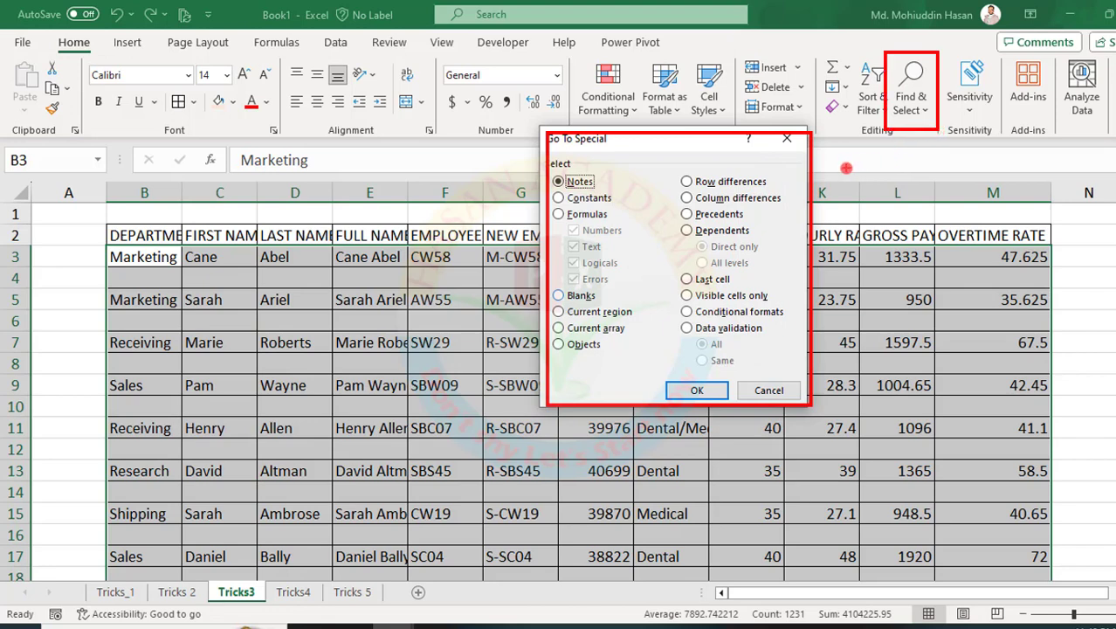
pyautogui.press('Escape')
pyautogui.click(560, 296)
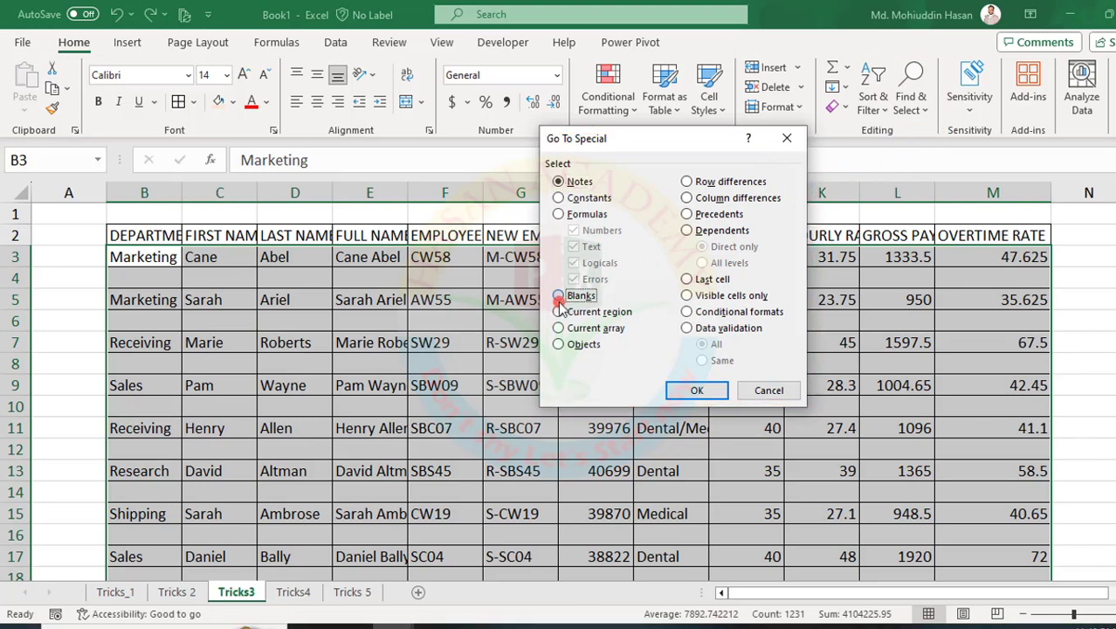
pyautogui.click(690, 390)
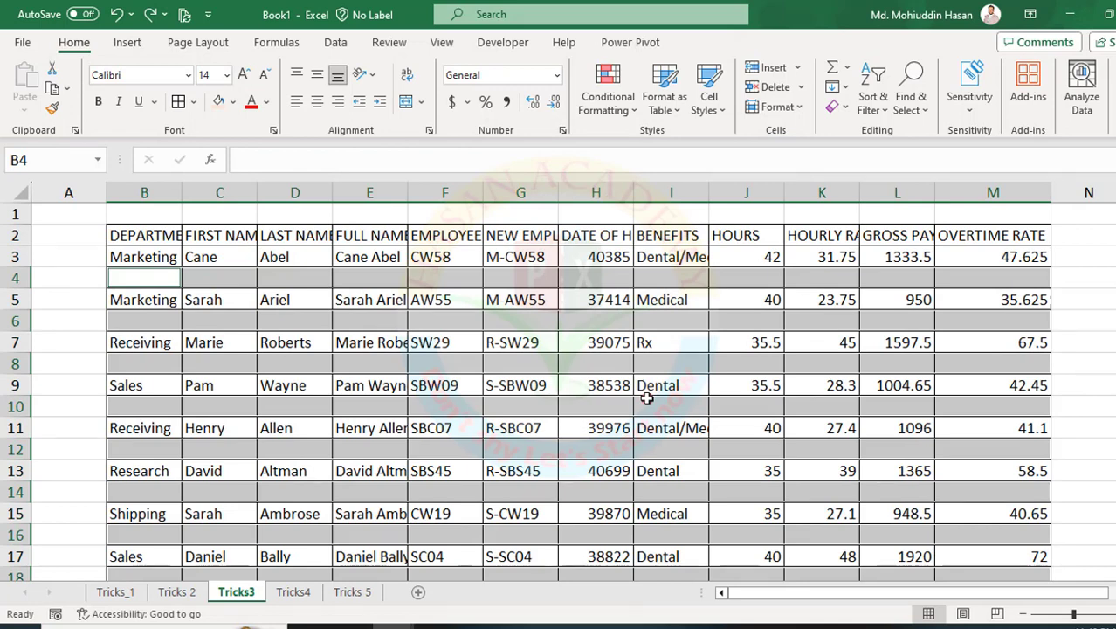
pyautogui.hotkey('ctrl', '-')
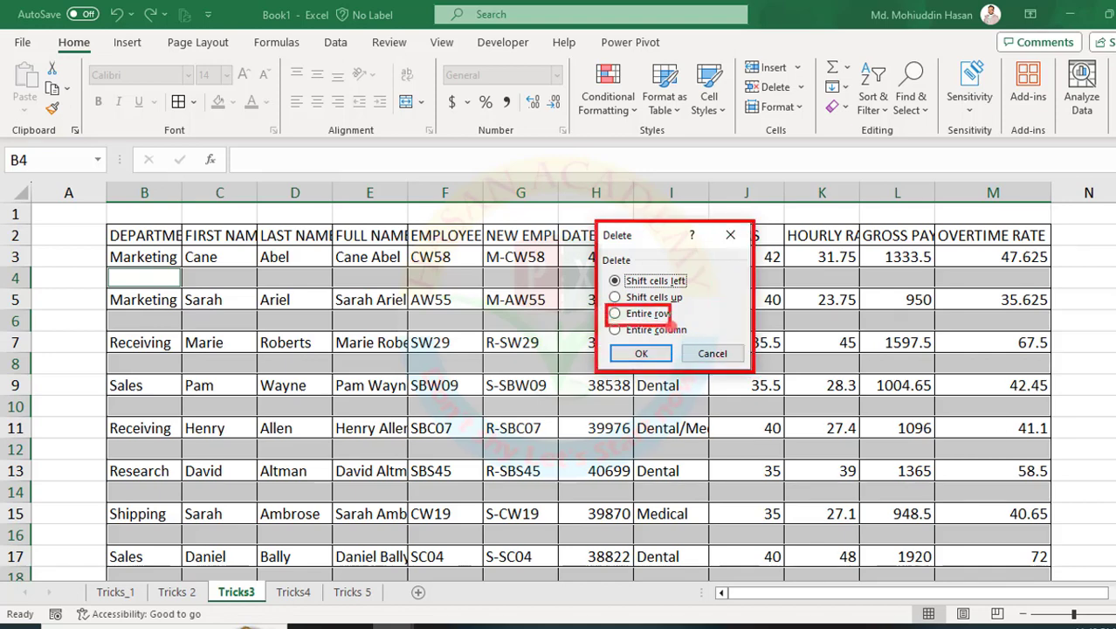
pyautogui.click(621, 313)
pyautogui.click(635, 353)
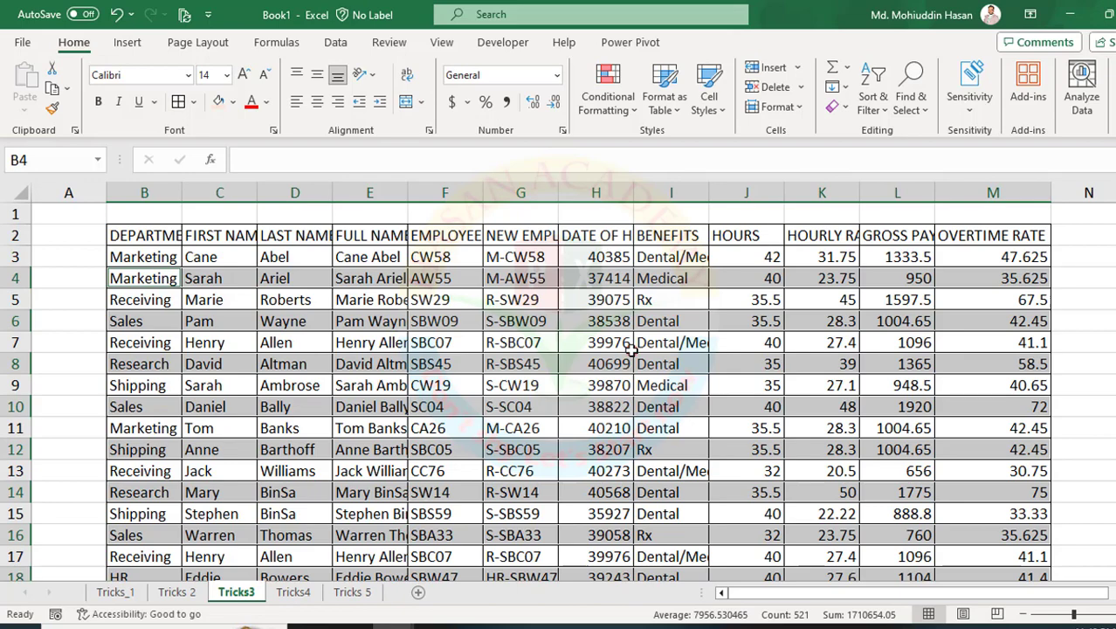
# Open the Tricks4 sheet, compare it with Tricks3, and select the first employee record, cells B3:M3.
pyautogui.click(293, 591)
pyautogui.click(548, 397)
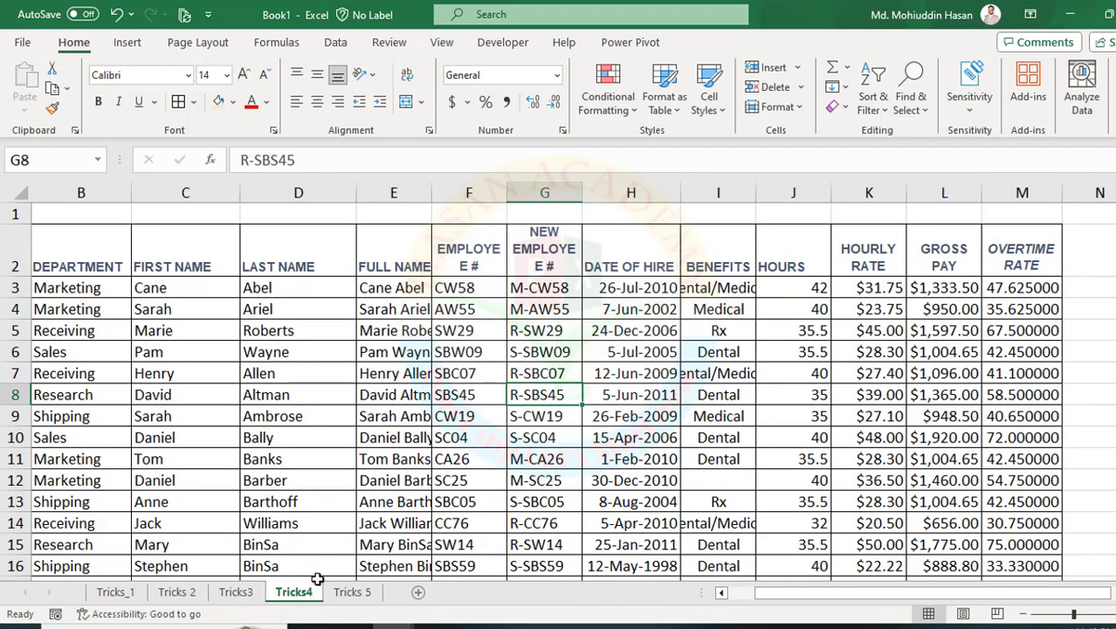
pyautogui.click(236, 591)
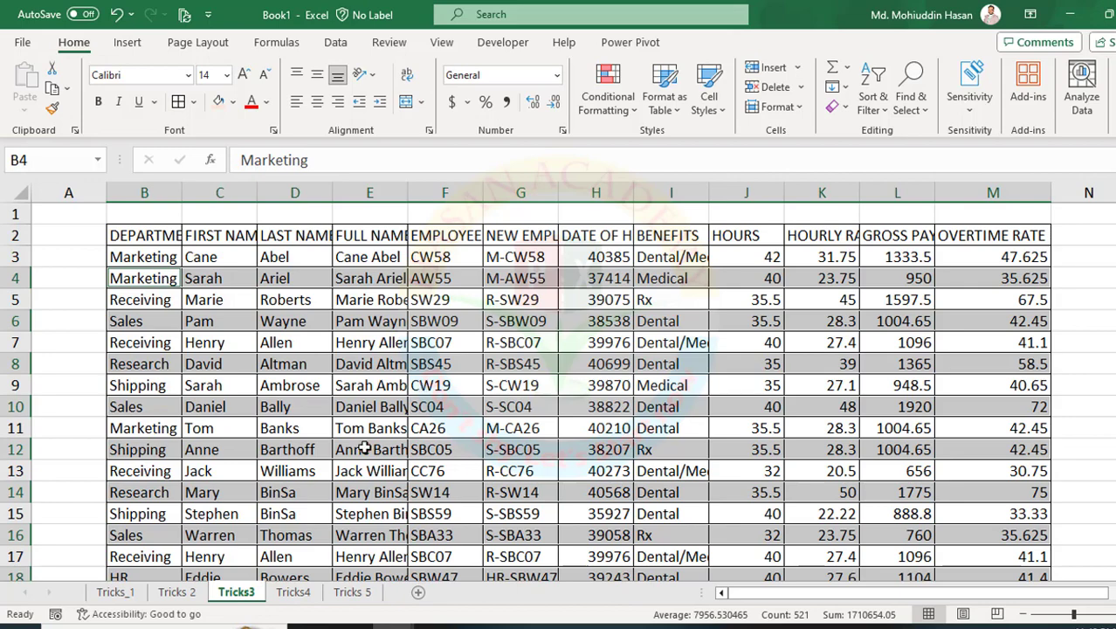
pyautogui.click(293, 591)
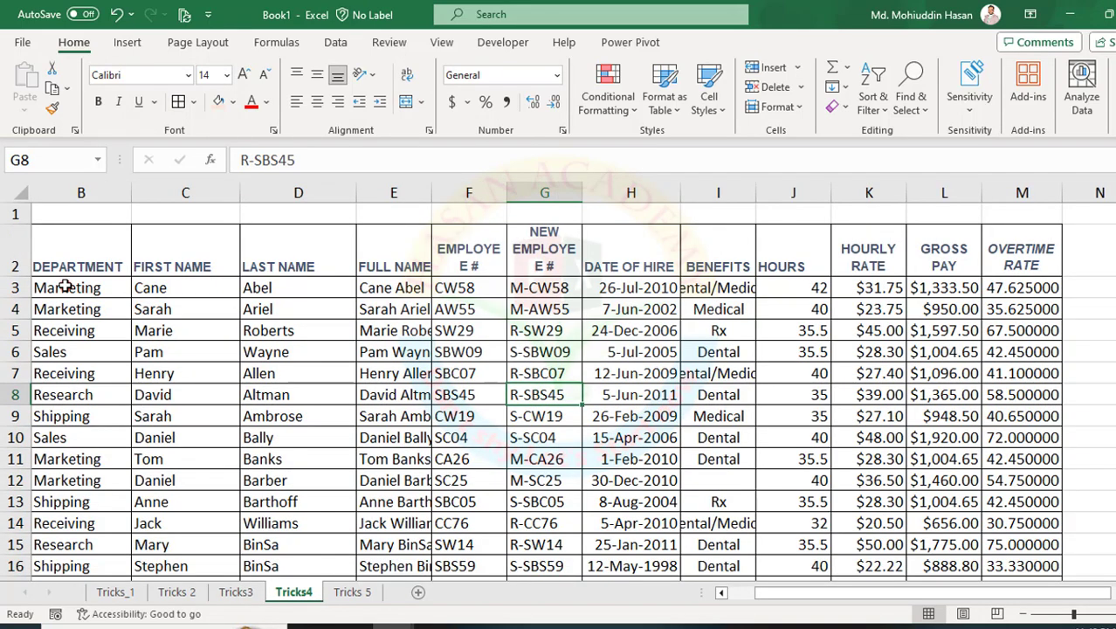
pyautogui.moveTo(63, 286); pyautogui.dragTo(992, 290)
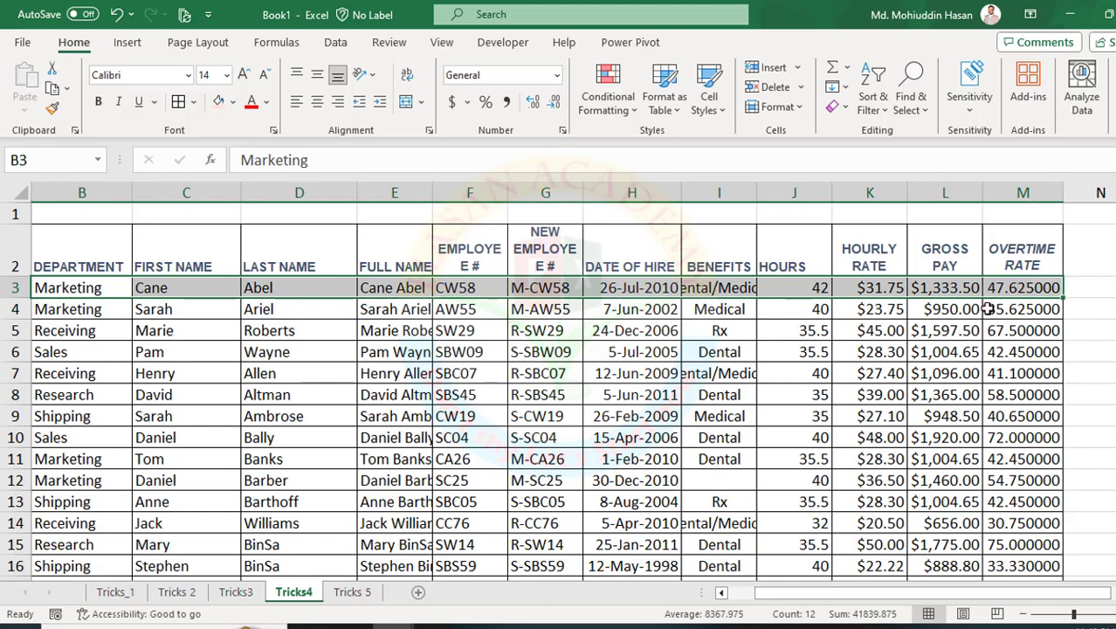
# Insert blank rows one at a time after the first and second employee records, at rows 4 and 6.
pyautogui.moveTo(773, 592); pyautogui.dragTo(686, 590)
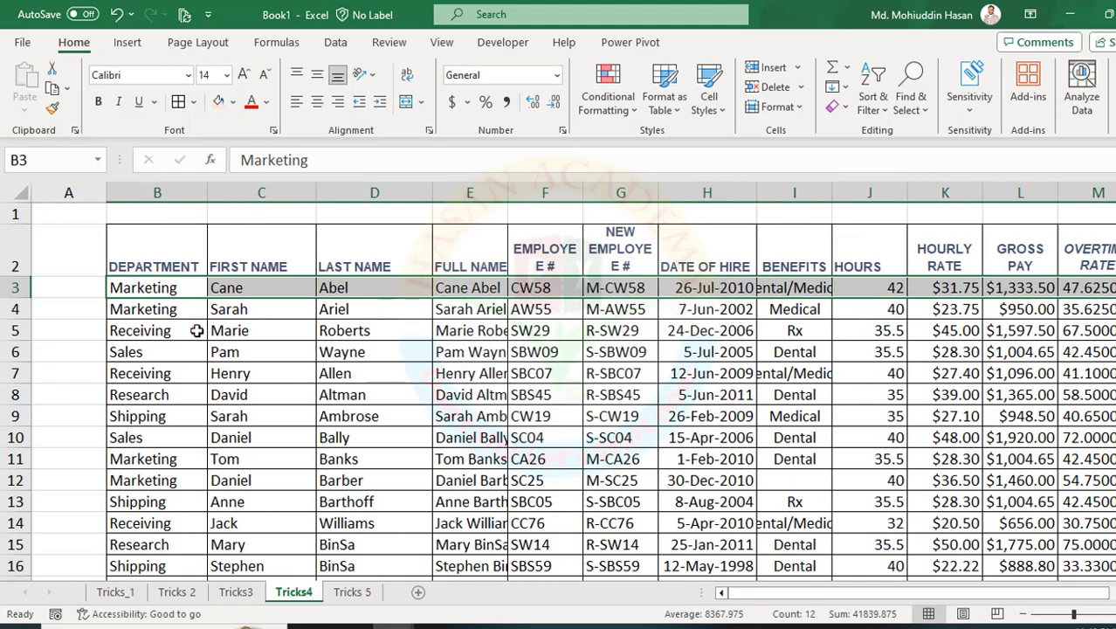
pyautogui.click(9, 310)
pyautogui.rightClick(8, 309)
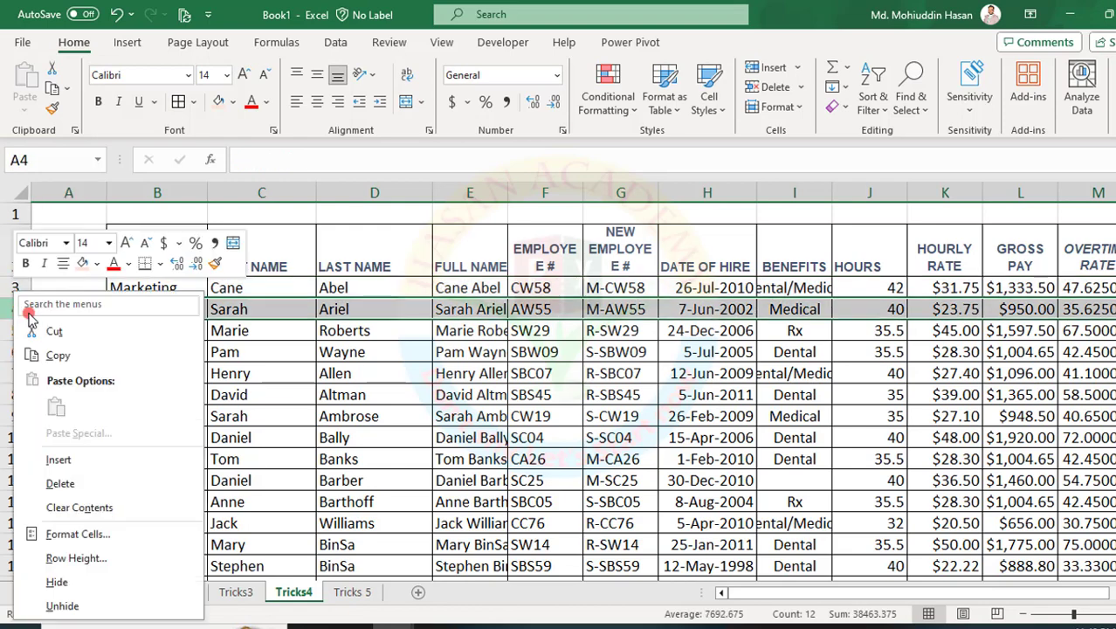
pyautogui.click(54, 459)
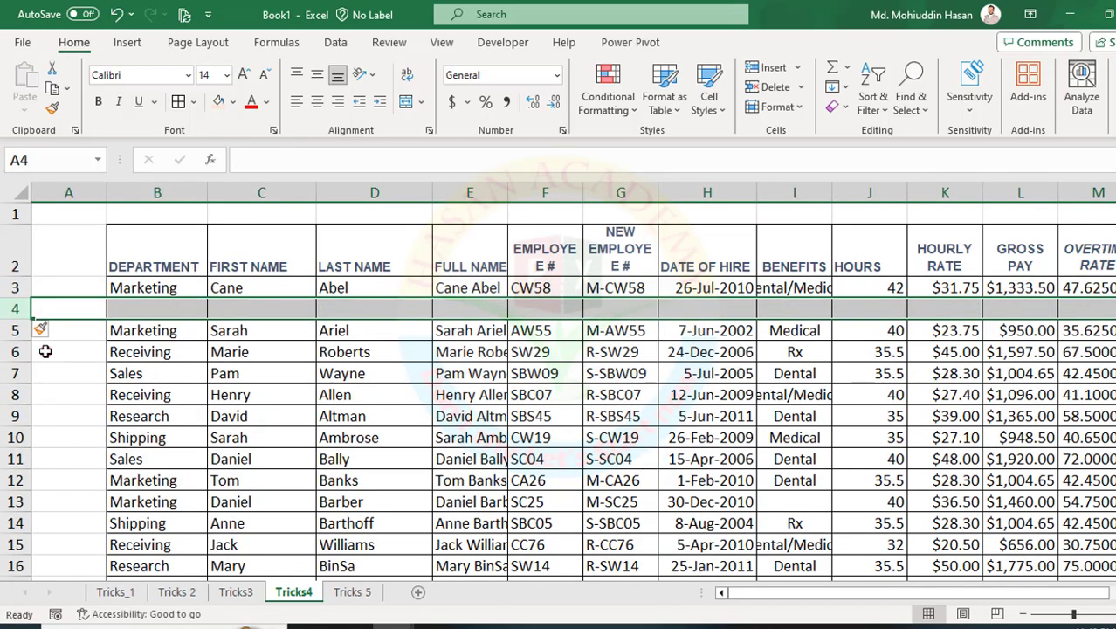
pyautogui.click(18, 352)
pyautogui.rightClick(17, 352)
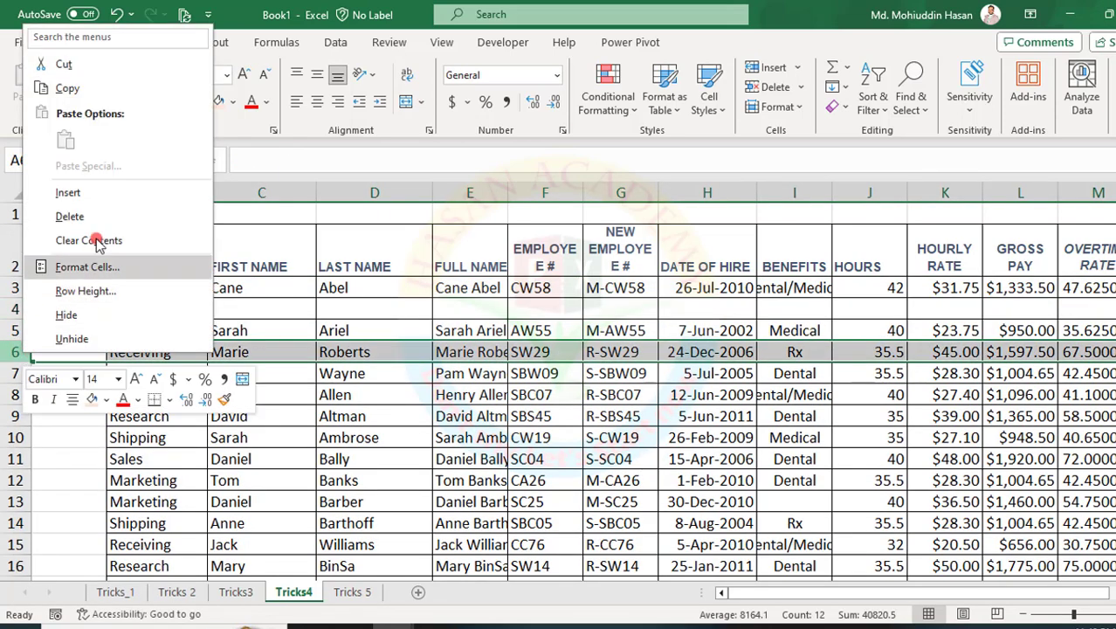
pyautogui.click(78, 191)
# Look through the rest of the employee list and undo both row insertions.
pyautogui.scroll(-20, 312, 458)
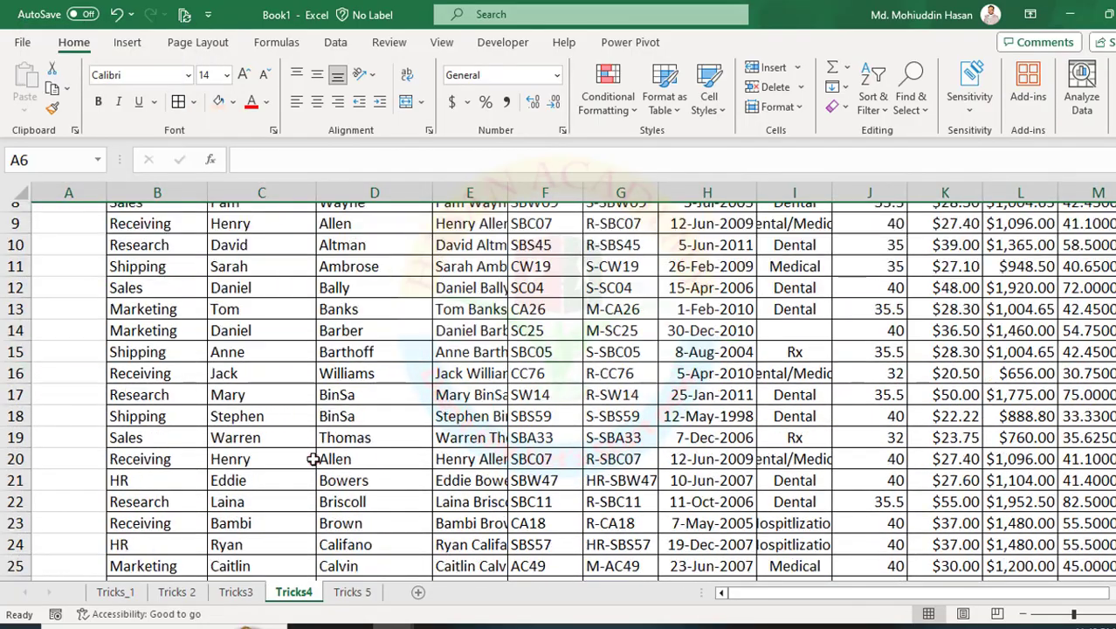
pyautogui.scroll(20, 312, 458)
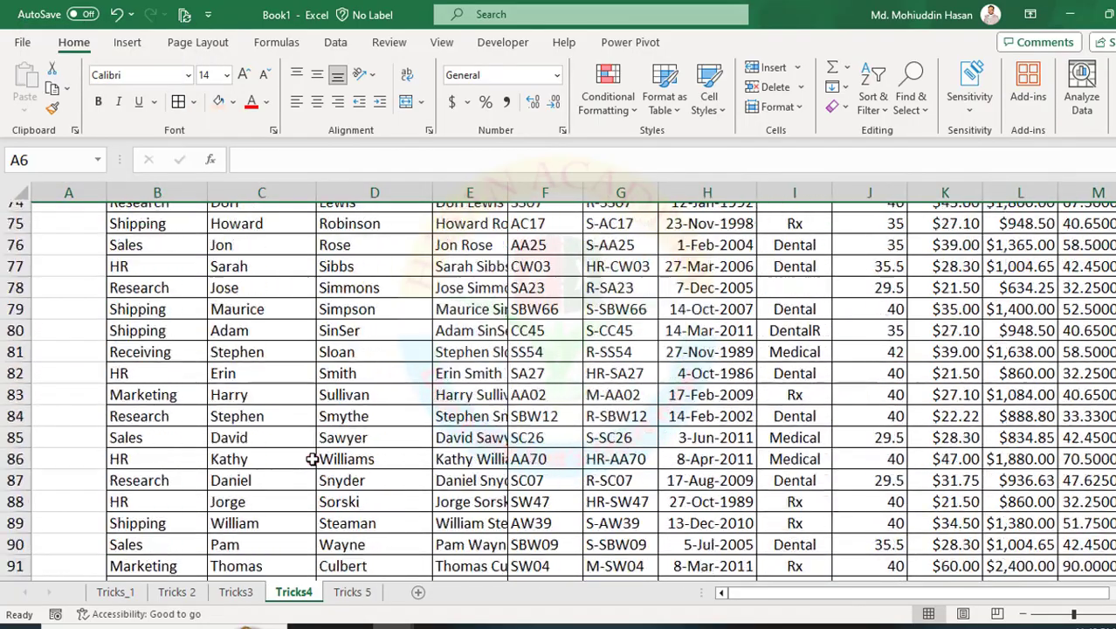
pyautogui.scroll(4, 311, 459)
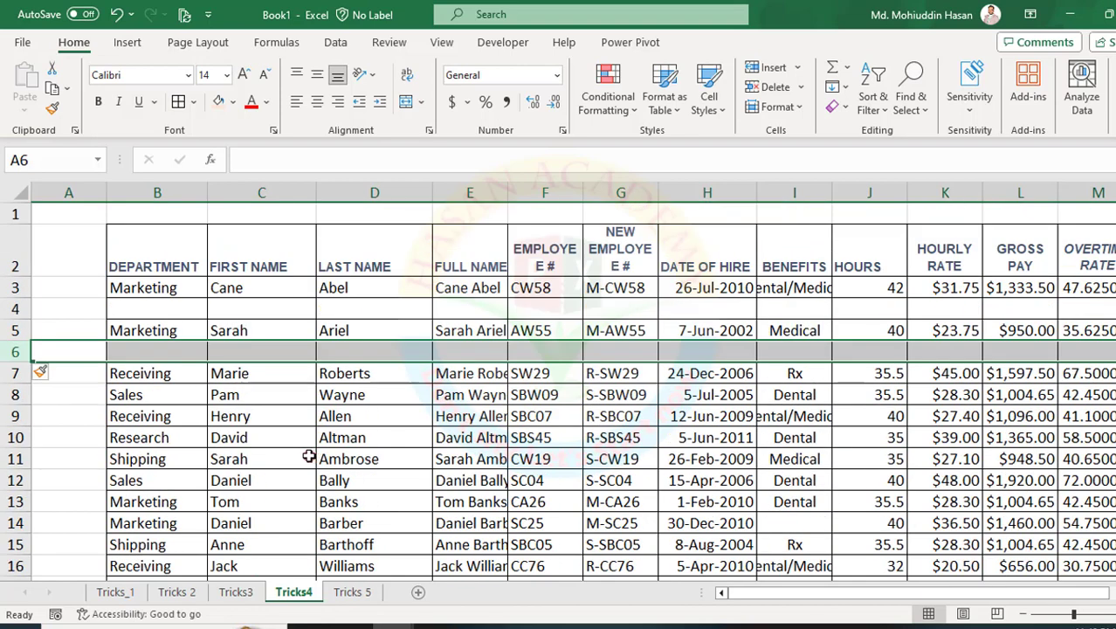
pyautogui.hotkey('ctrl', 'z')
pyautogui.hotkey('ctrl', 'z')
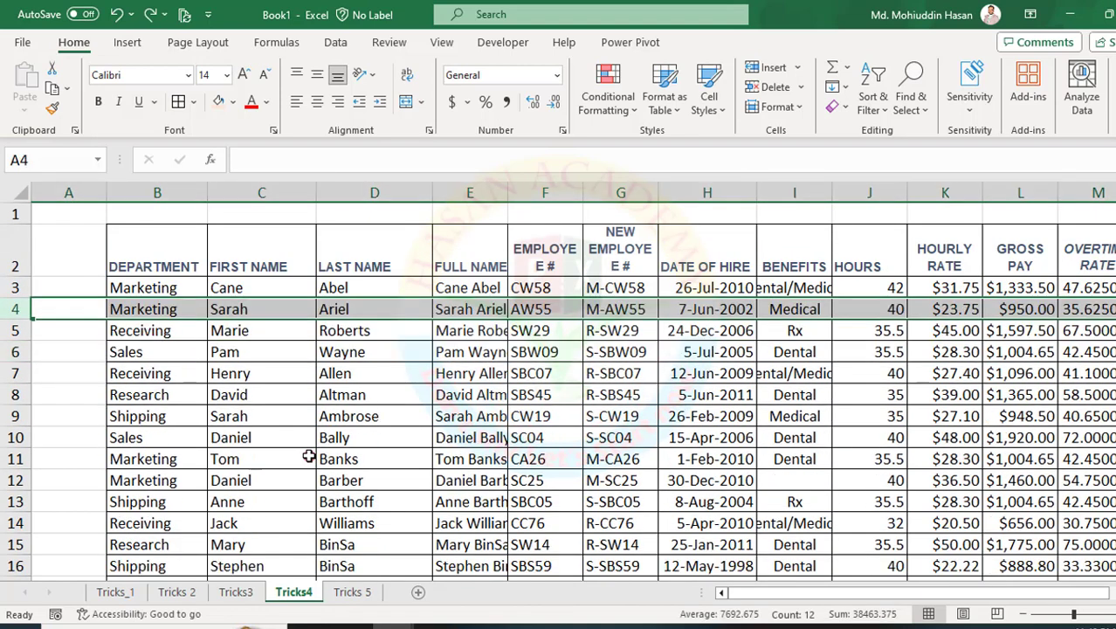
# Enter 1 and 2 in cells N3 and N4, beside the first two employee records.
pyautogui.click(1016, 459)
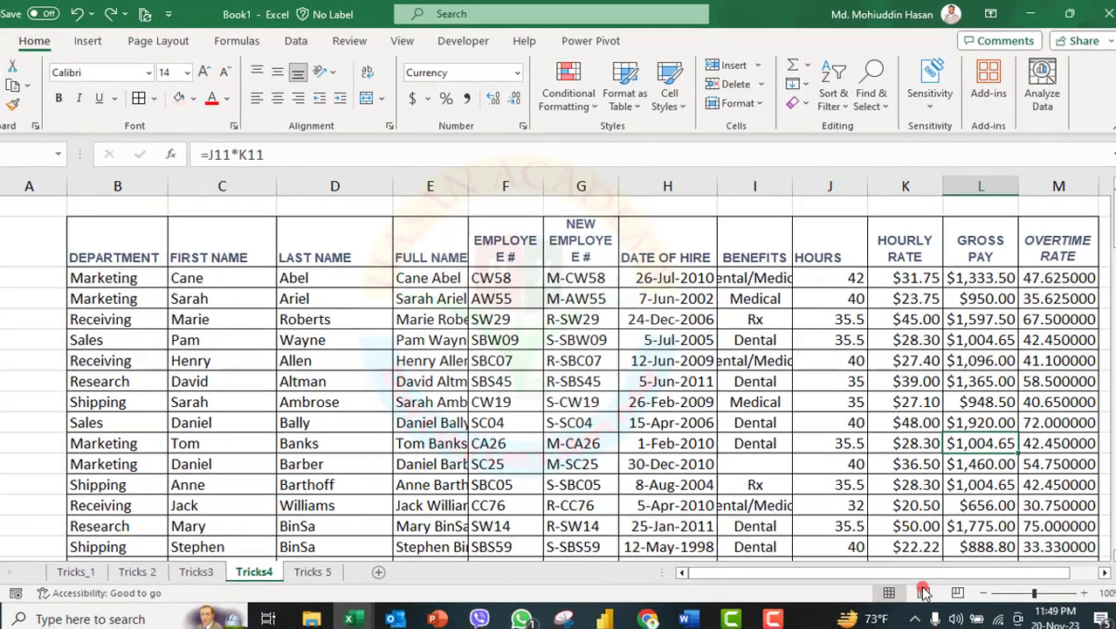
pyautogui.moveTo(959, 593); pyautogui.dragTo(1028, 602)
pyautogui.click(1039, 278)
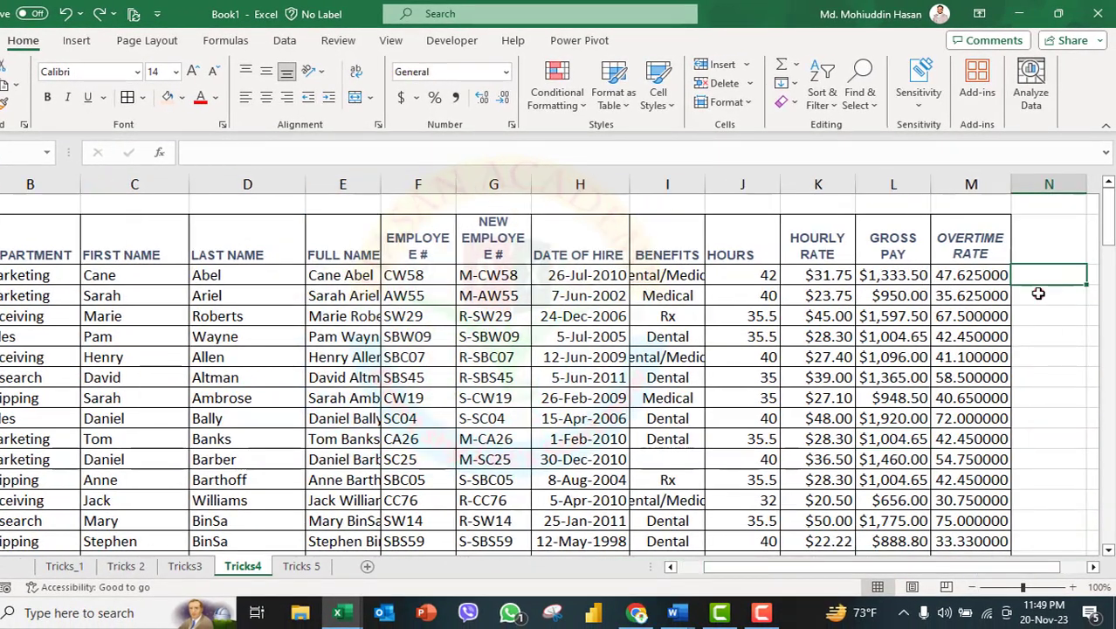
pyautogui.write('1')
pyautogui.press('Return')
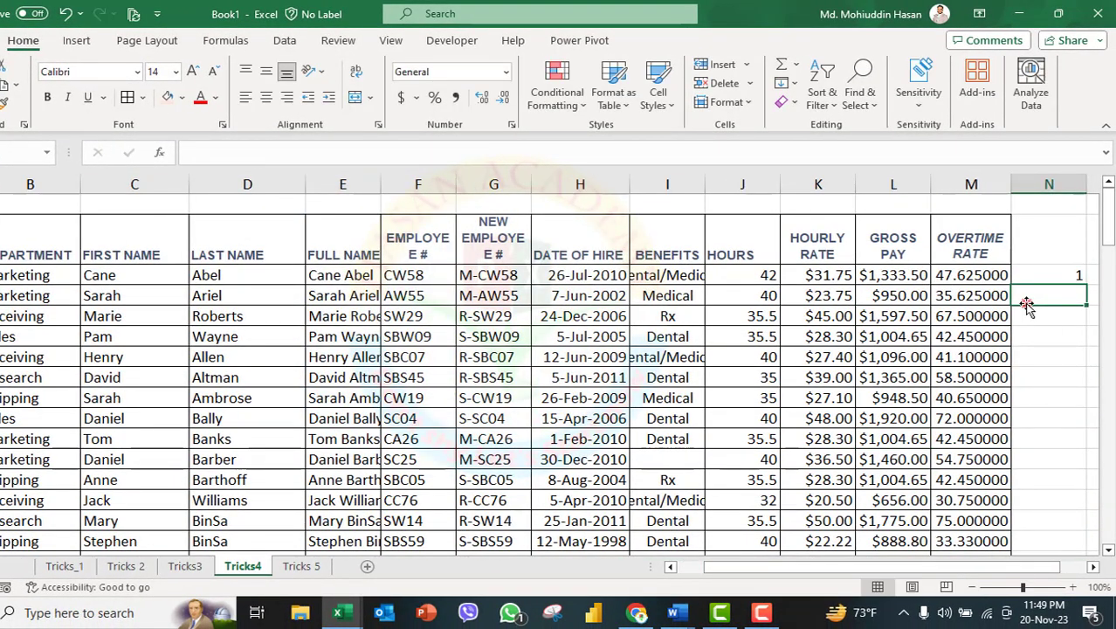
pyautogui.write('2')
pyautogui.scroll(-5, 1065, 282)
pyautogui.scroll(3, 1058, 297)
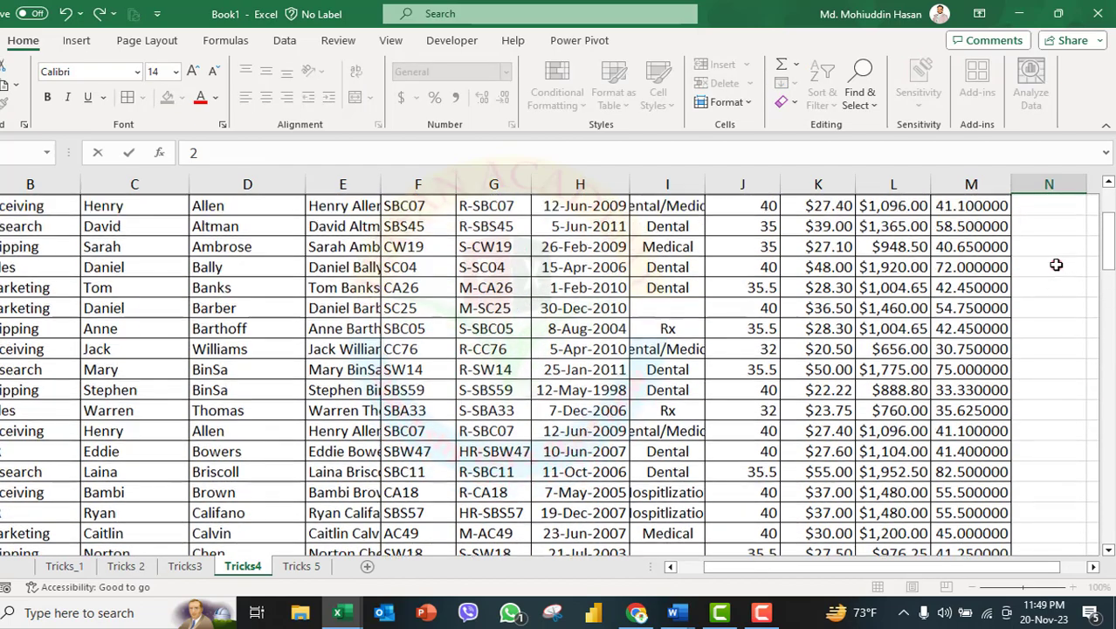
pyautogui.scroll(2, 1056, 262)
# Fill the number series from N3:N4 down column N to 104 at the last employee record.
pyautogui.moveTo(1052, 275); pyautogui.dragTo(1053, 296)
pyautogui.doubleClick(1086, 306)
pyautogui.scroll(-17, 1019, 437)
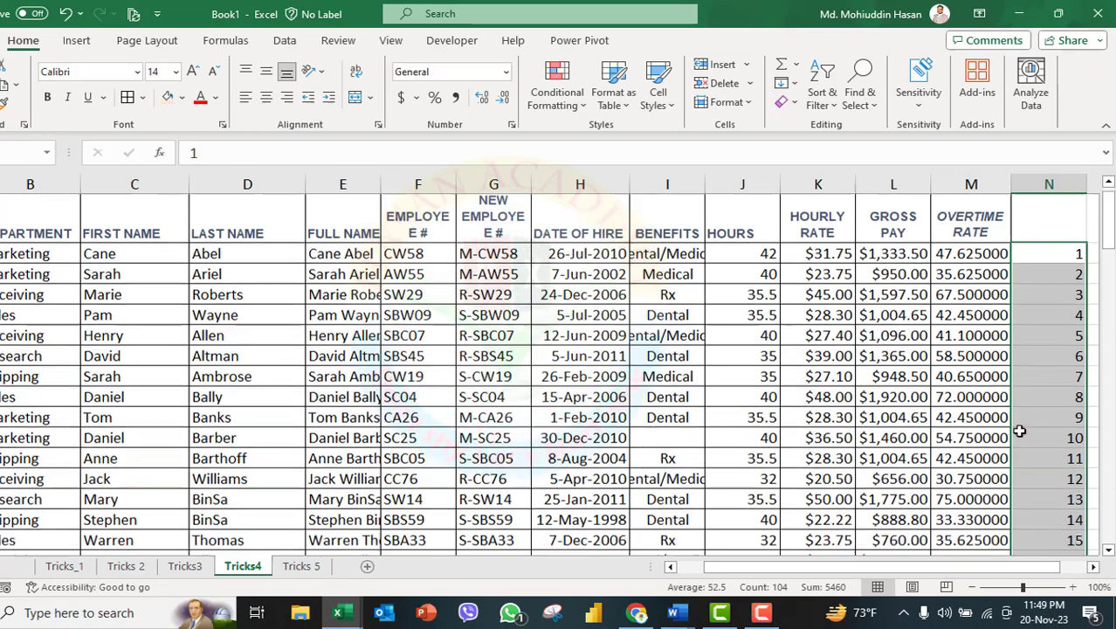
pyautogui.scroll(-17, 1019, 470)
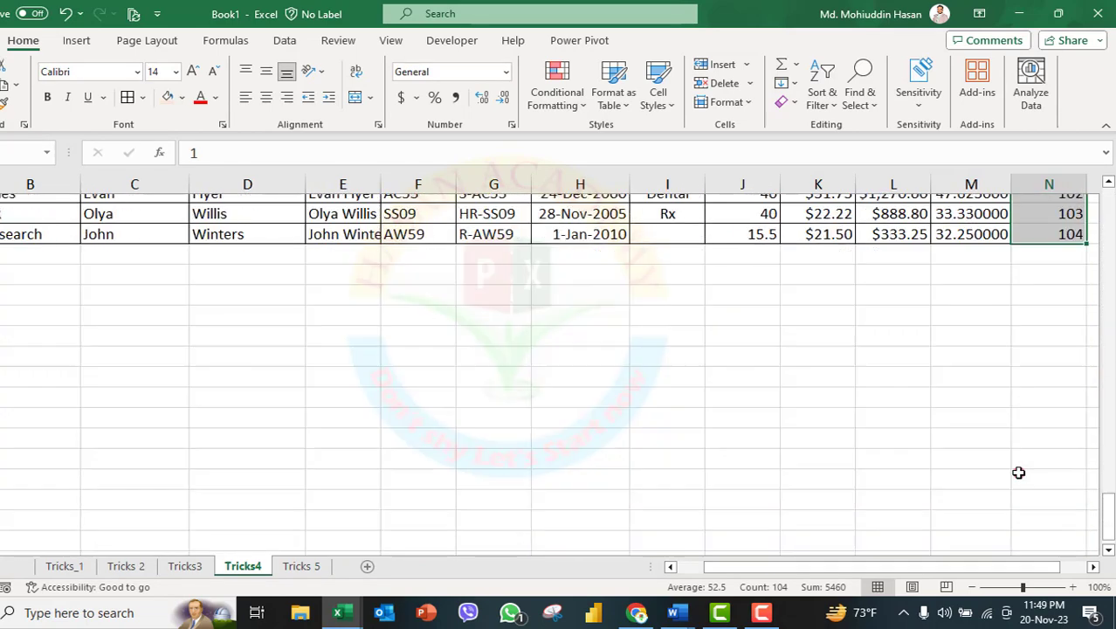
# Copy the numbers 1 to 104 in column N and paste them directly below the last one.
pyautogui.scroll(3, 1017, 469)
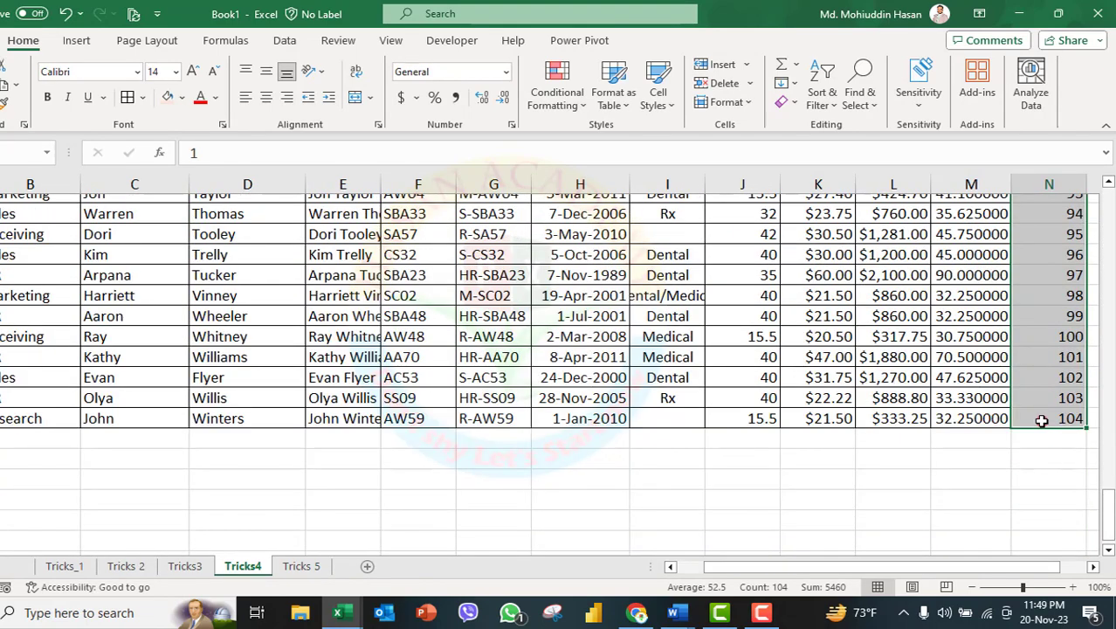
pyautogui.hotkey('ctrl', 'c')
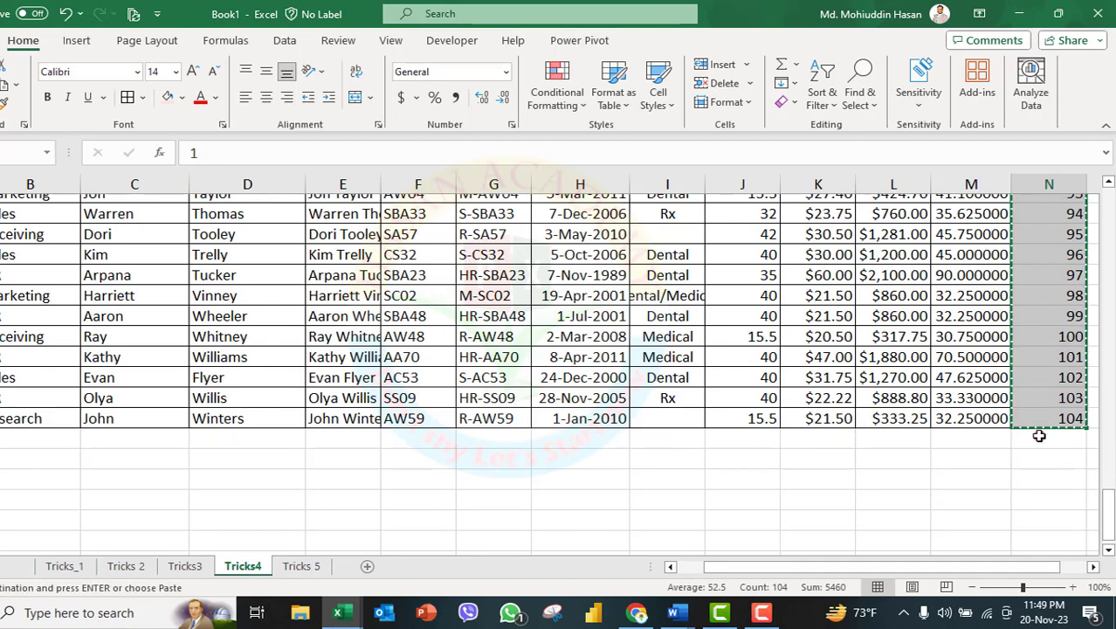
pyautogui.click(1039, 435)
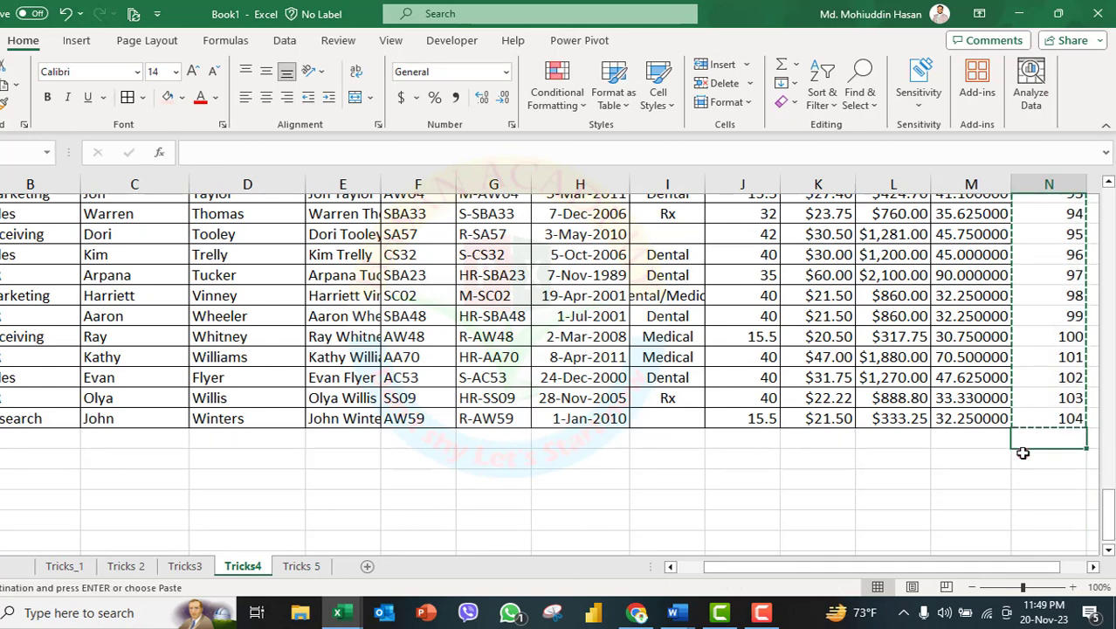
pyautogui.hotkey('ctrl', 'v')
pyautogui.scroll(-3, 1056, 444)
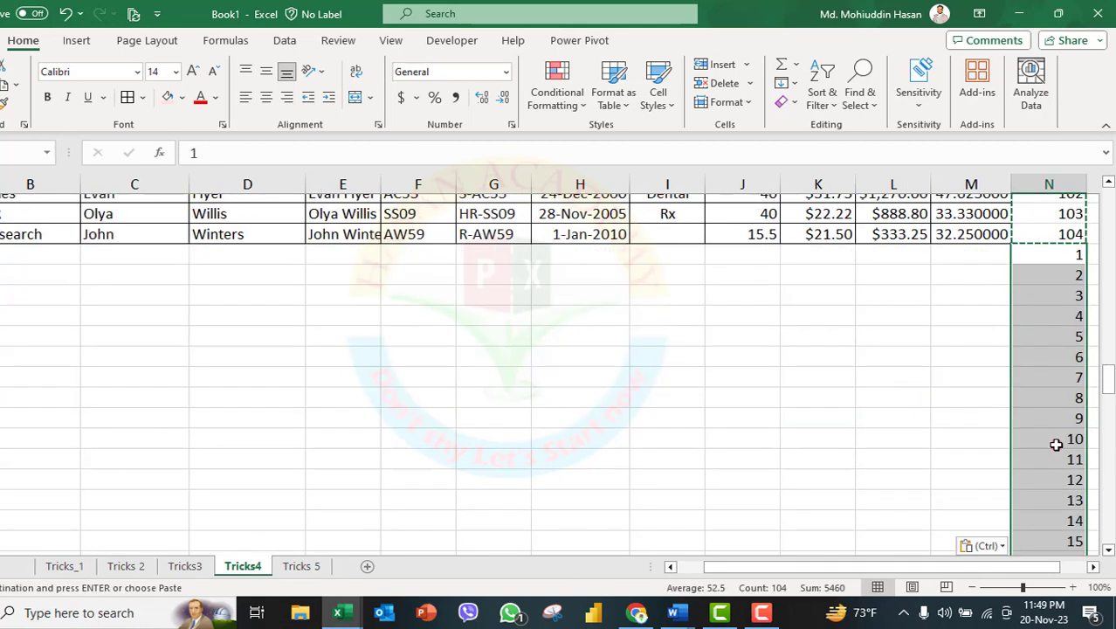
# Examine the original and pasted number series in column N from end to start.
pyautogui.scroll(2, 1055, 439)
pyautogui.scroll(-20, 1052, 445)
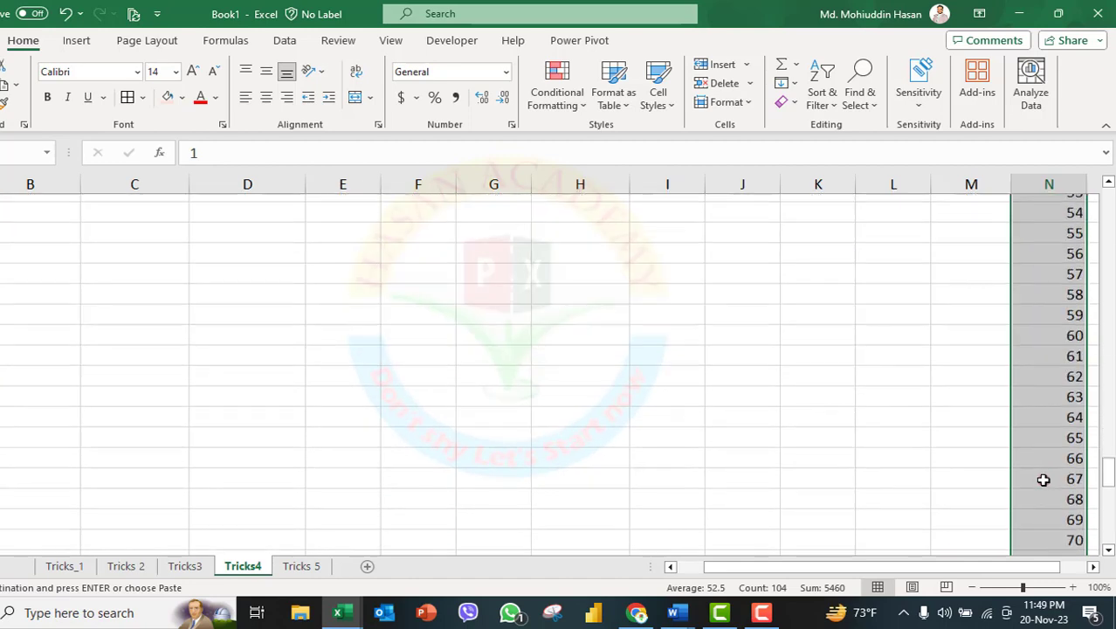
pyautogui.scroll(-5, 1039, 482)
pyautogui.scroll(19, 1038, 471)
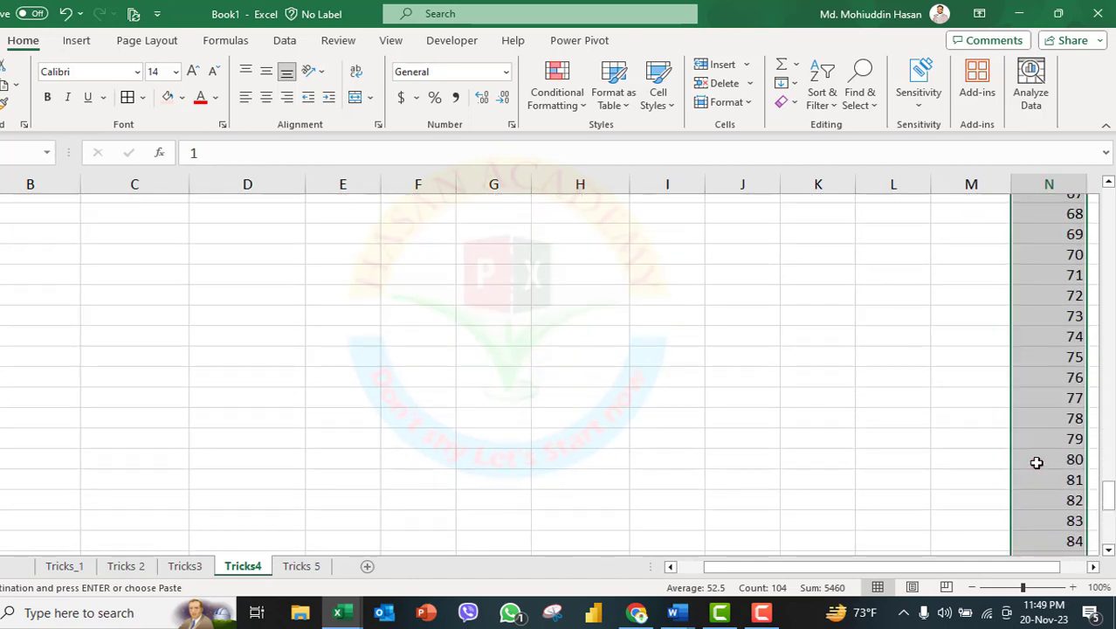
pyautogui.scroll(18, 1036, 460)
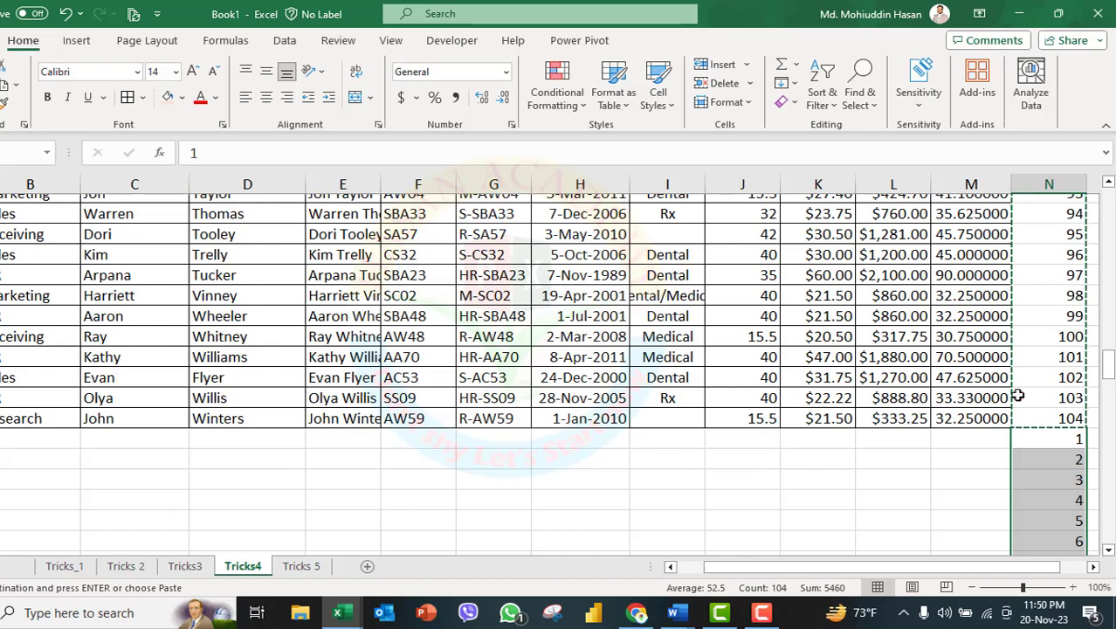
pyautogui.scroll(-7, 1019, 428)
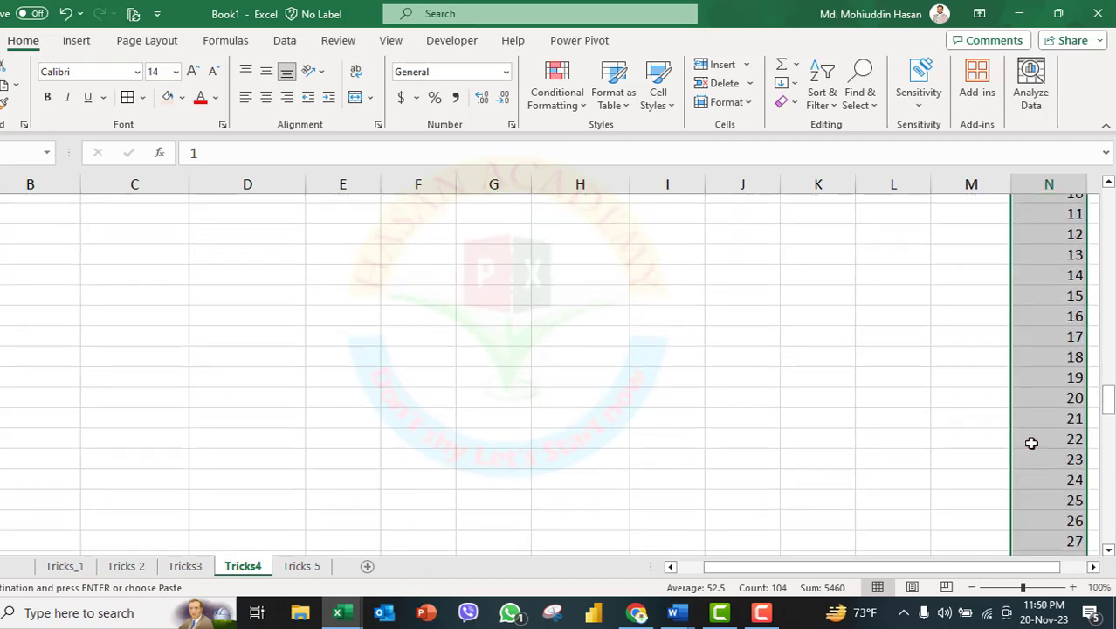
pyautogui.scroll(4, 1031, 442)
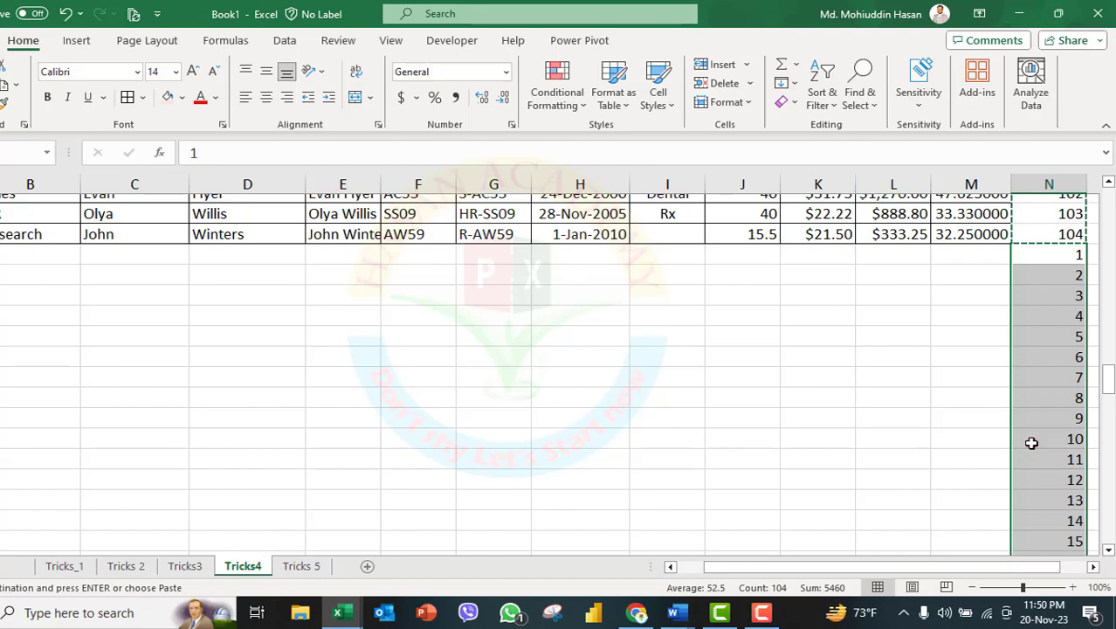
pyautogui.scroll(12, 1033, 438)
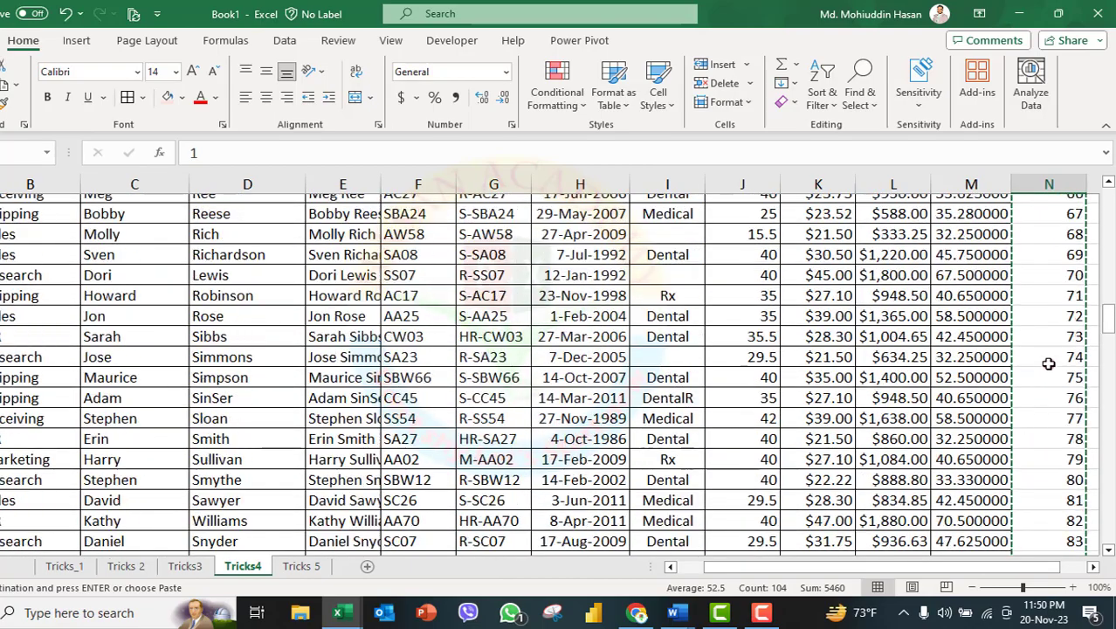
pyautogui.scroll(20, 1054, 307)
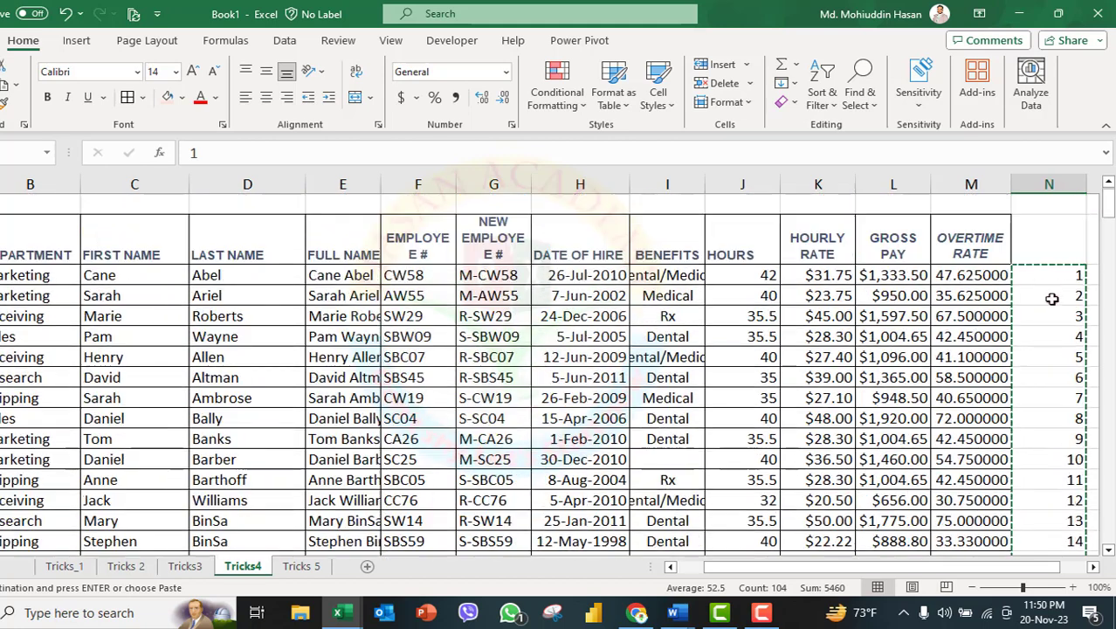
# Select all numbers in column N from N3 down and sort them smallest to largest, expanding the selection to the employee data.
pyautogui.click(1039, 275)
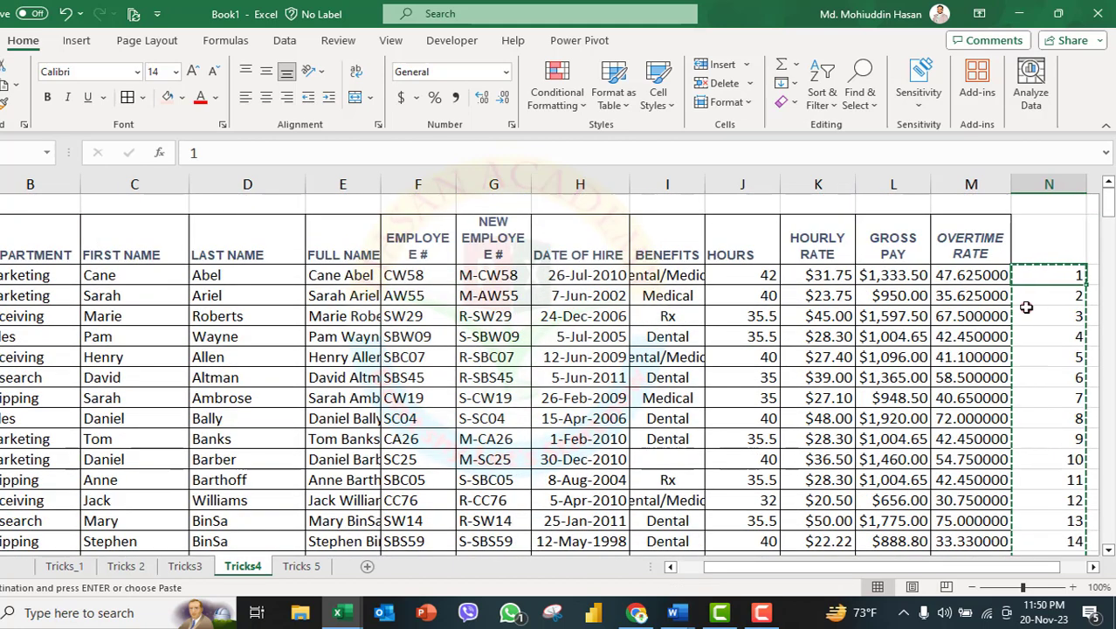
pyautogui.hotkey('ctrl', 'shift', 'Down')
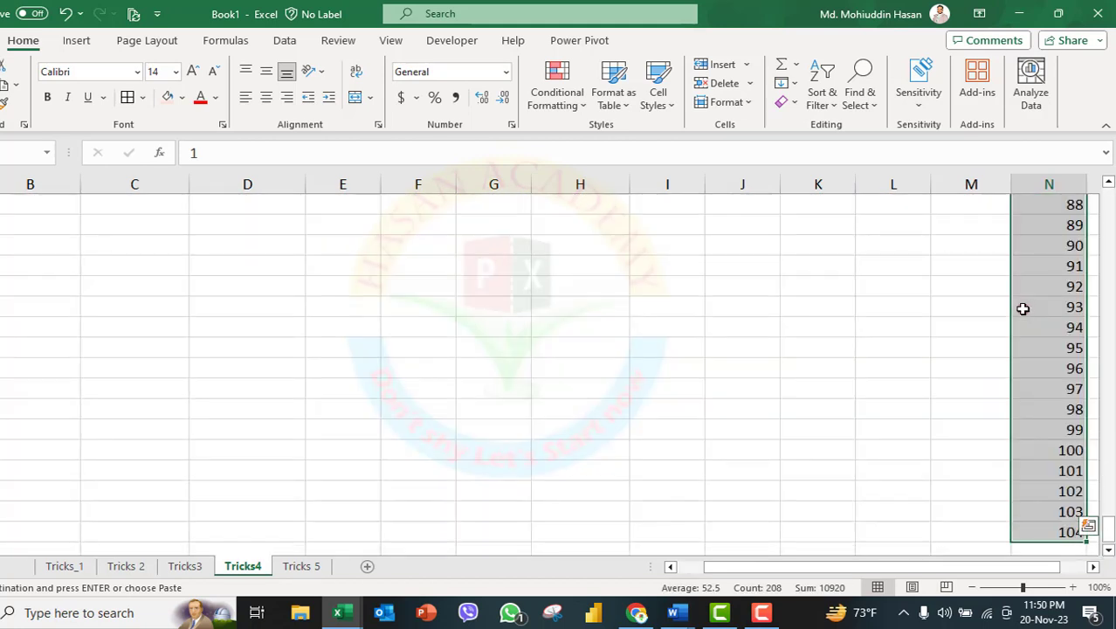
pyautogui.moveTo(1111, 528); pyautogui.dragTo(1108, 502)
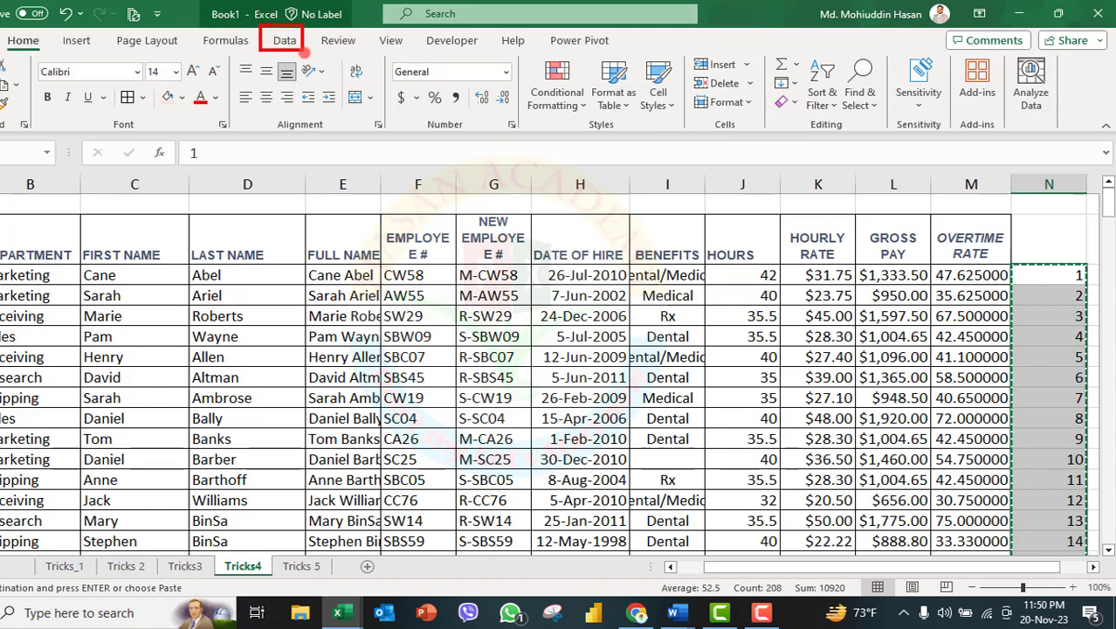
pyautogui.click(285, 40)
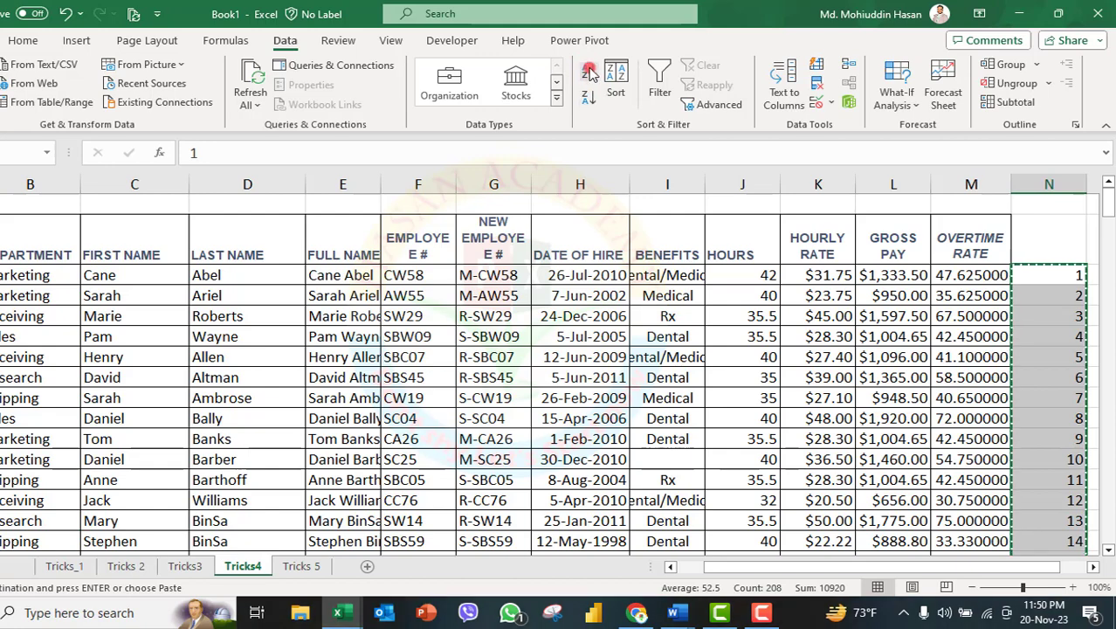
pyautogui.click(587, 98)
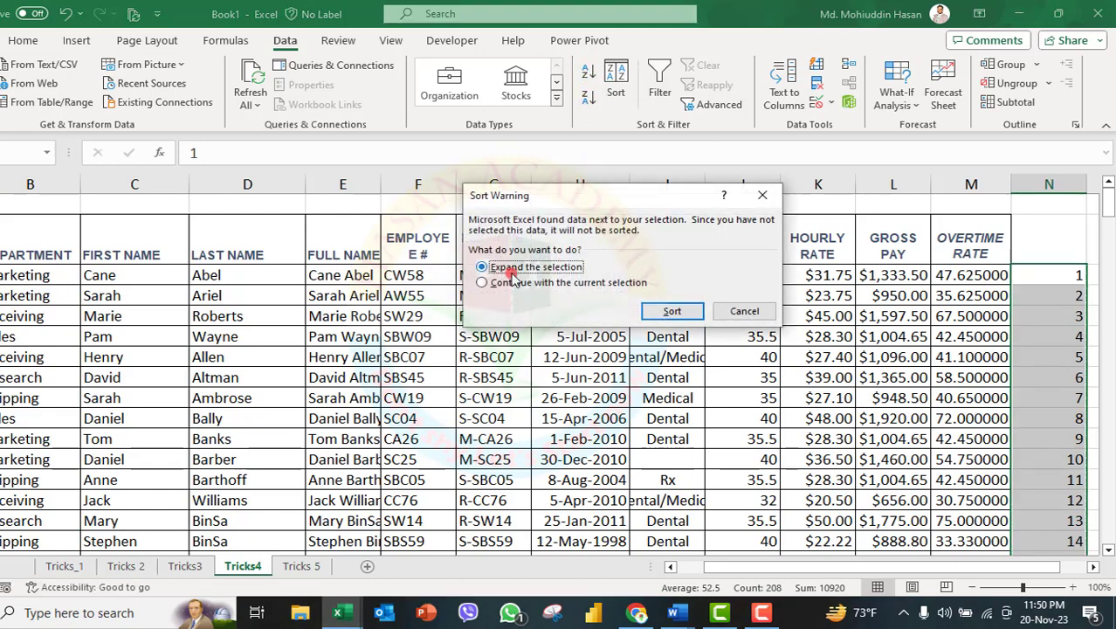
pyautogui.moveTo(467, 188)
pyautogui.mouseDown()
pyautogui.moveTo(606, 281)
pyautogui.moveTo(723, 314)
pyautogui.moveTo(716, 301)
pyautogui.mouseUp()
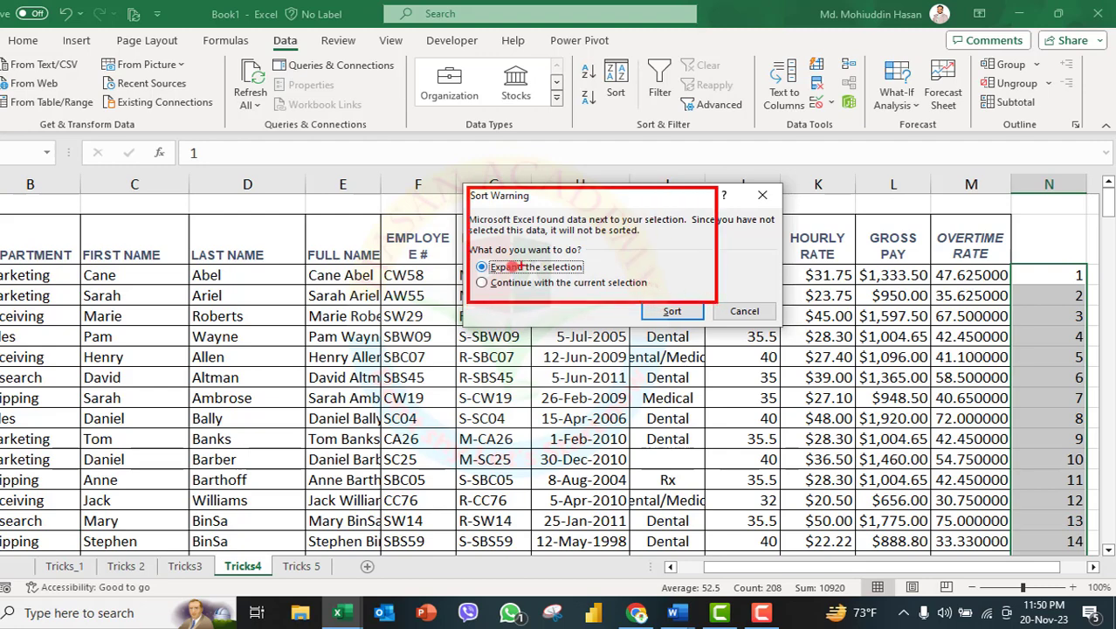
pyautogui.press('Escape')
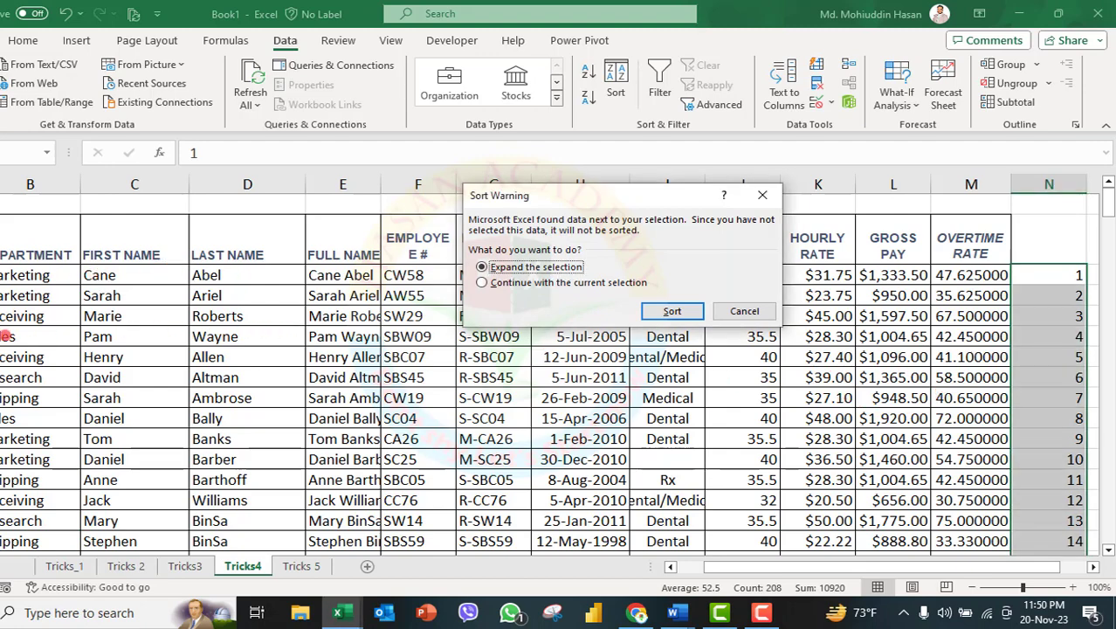
pyautogui.moveTo(4, 336)
pyautogui.mouseDown()
pyautogui.moveTo(454, 354)
pyautogui.moveTo(523, 340)
pyautogui.moveTo(1025, 340)
pyautogui.mouseUp()
pyautogui.click(670, 312)
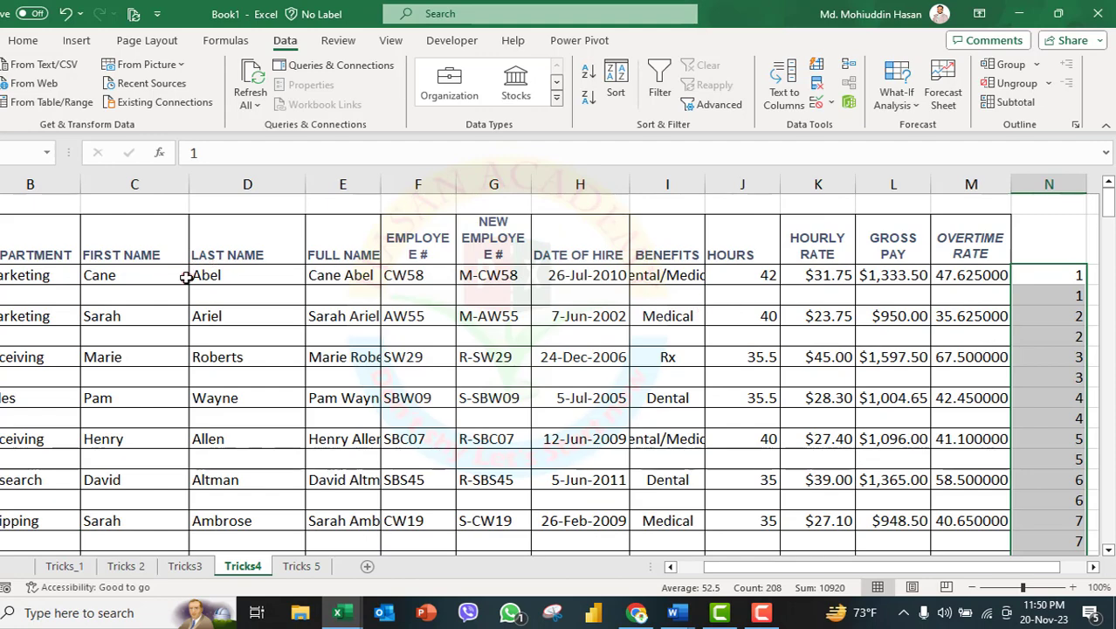
# Review the sorted employee list and select cell B3, the first record's department.
pyautogui.scroll(-1, 187, 275)
pyautogui.scroll(1, 192, 274)
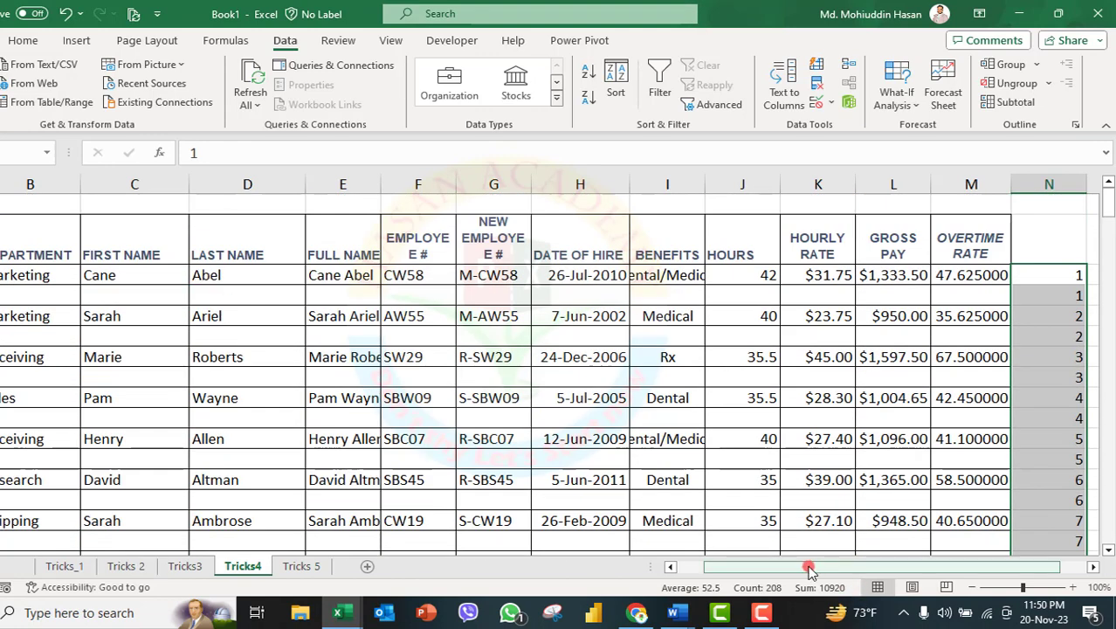
pyautogui.moveTo(817, 567); pyautogui.dragTo(790, 568)
pyautogui.click(71, 273)
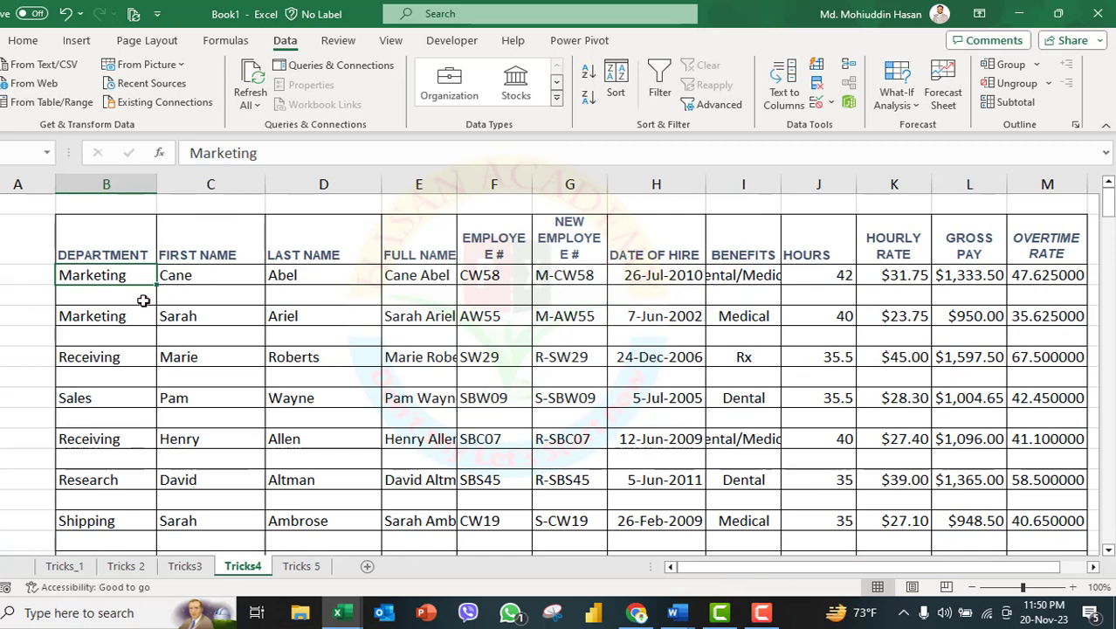
# Highlight the blank cells B to E under the first record and switch to the Tricks 5 sheet.
pyautogui.moveTo(124, 298); pyautogui.dragTo(432, 297)
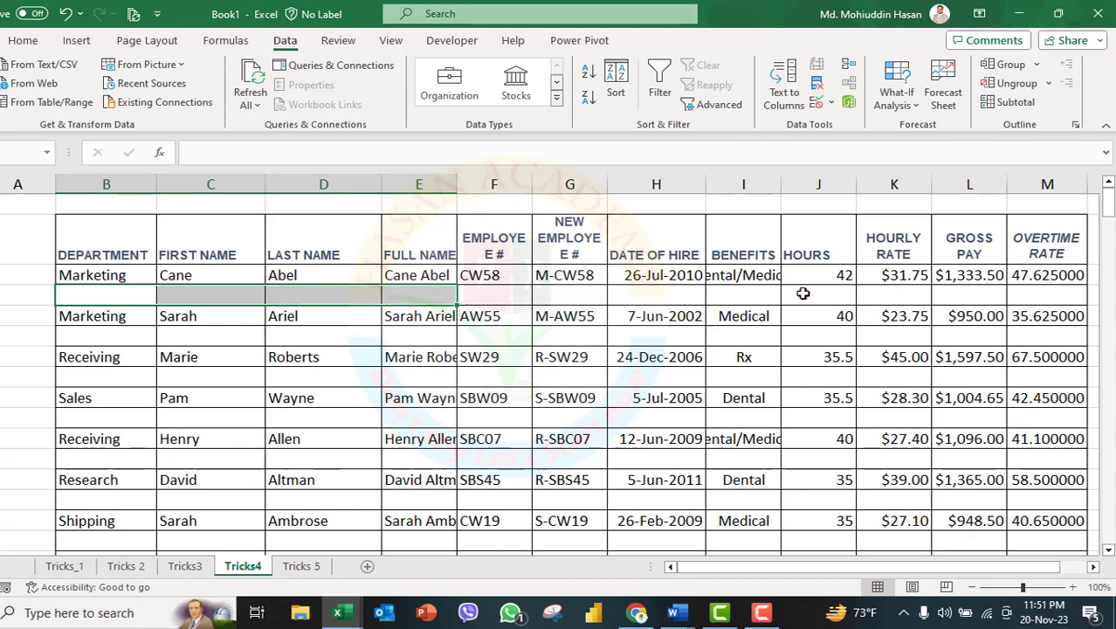
pyautogui.click(307, 565)
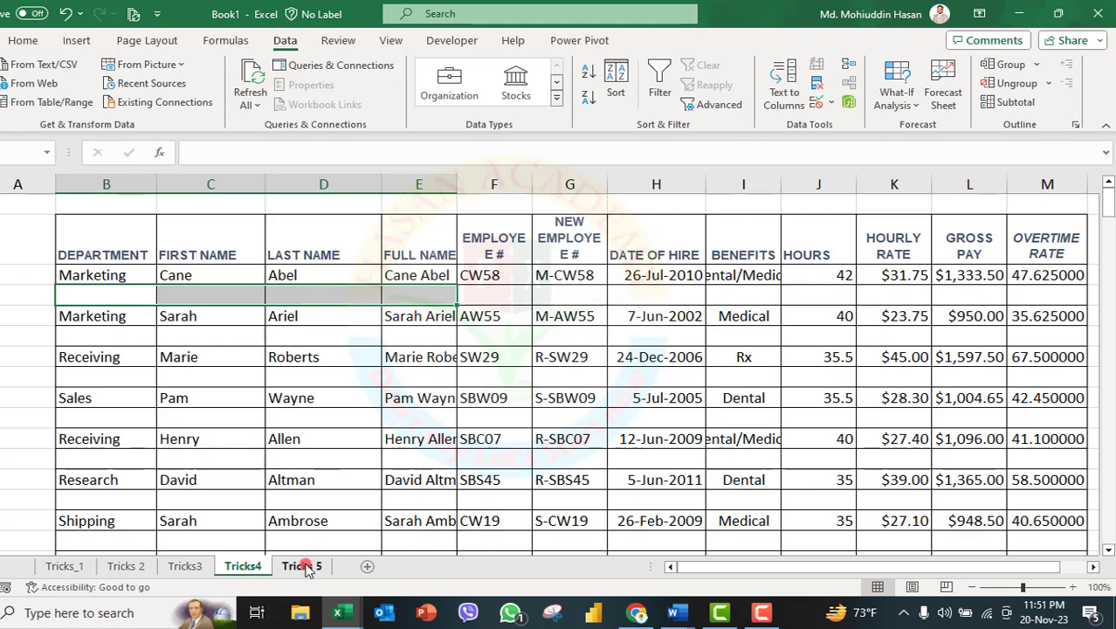
pyautogui.click(234, 567)
pyautogui.click(297, 566)
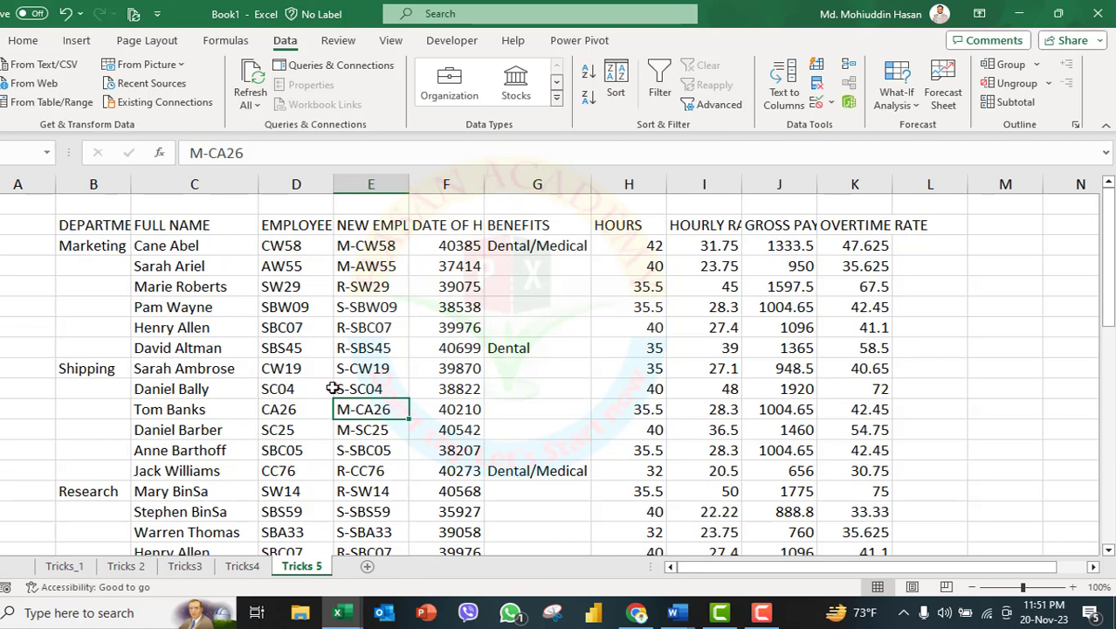
# Examine the gaps below each entry in the department and benefits columns of the employee list.
pyautogui.moveTo(55, 231)
pyautogui.mouseDown()
pyautogui.moveTo(150, 262)
pyautogui.moveTo(137, 260)
pyautogui.moveTo(99, 358)
pyautogui.mouseUp()
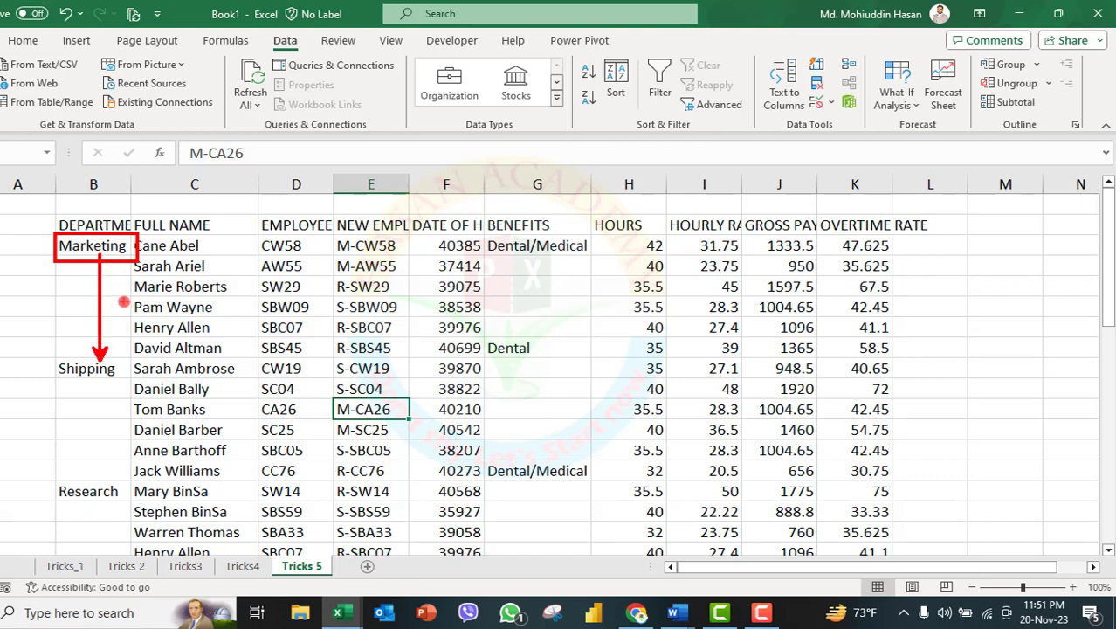
pyautogui.moveTo(50, 354); pyautogui.dragTo(129, 376)
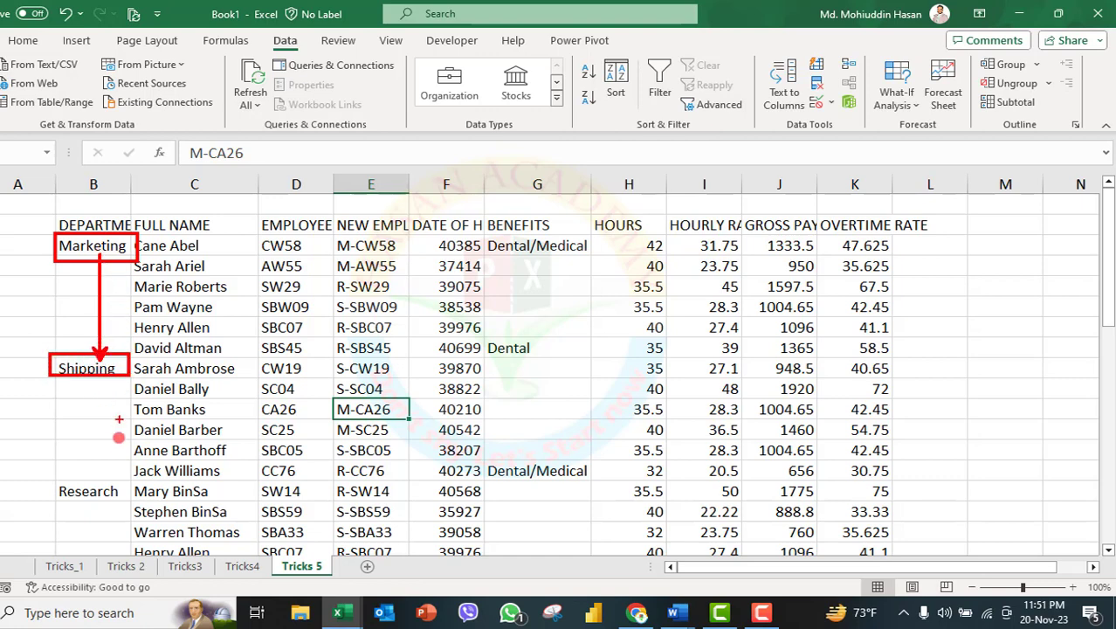
pyautogui.moveTo(90, 478); pyautogui.dragTo(93, 375)
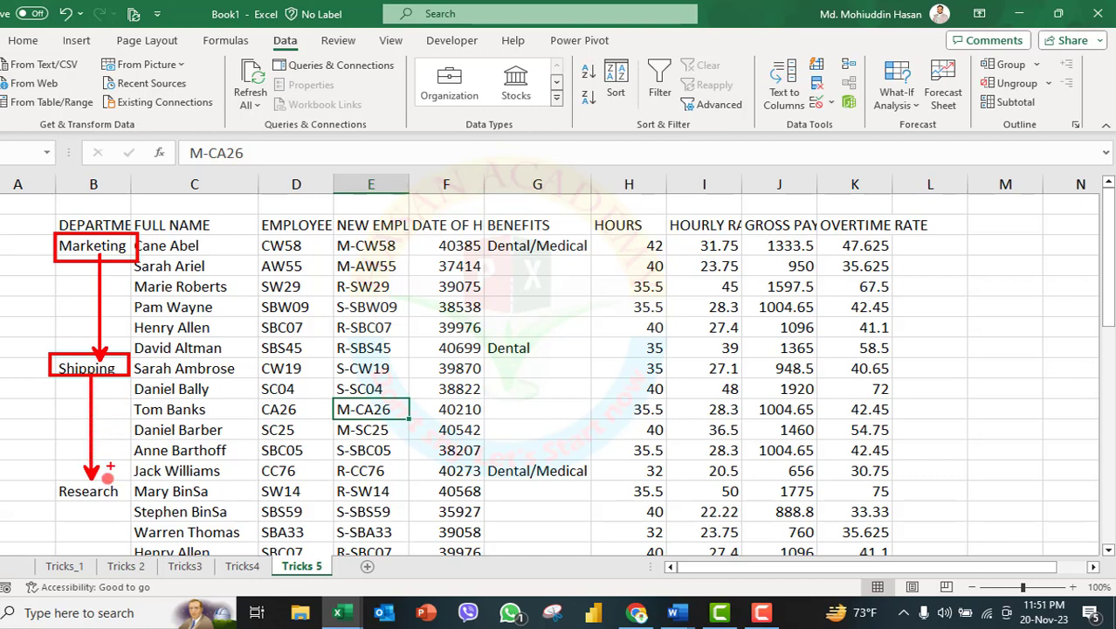
pyautogui.moveTo(93, 548); pyautogui.dragTo(95, 505)
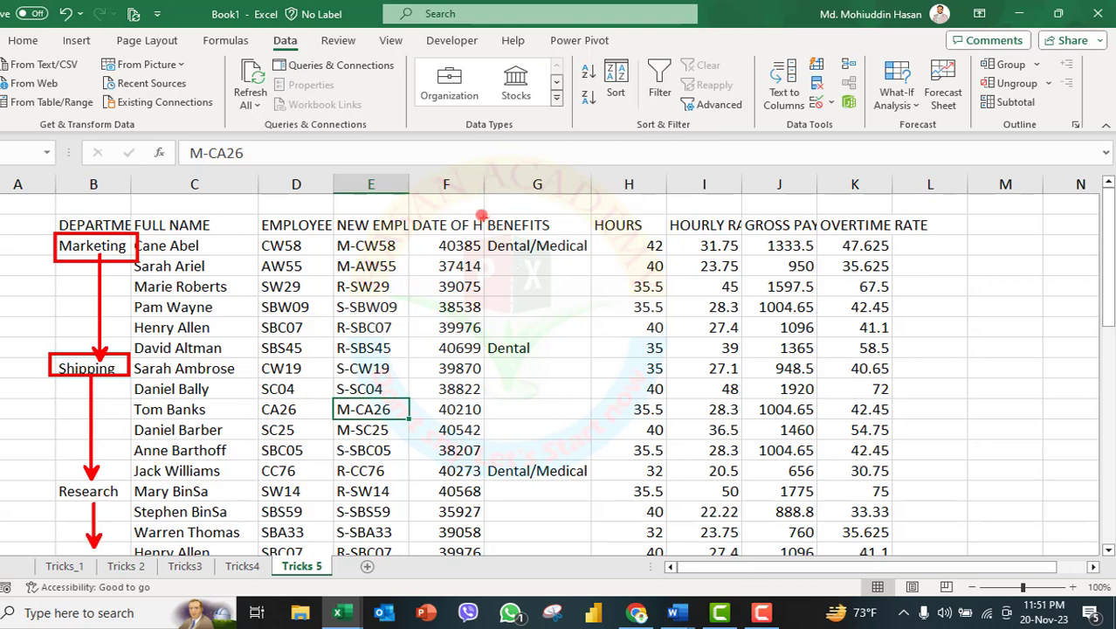
pyautogui.moveTo(476, 203)
pyautogui.mouseDown()
pyautogui.moveTo(498, 228)
pyautogui.moveTo(579, 228)
pyautogui.mouseUp()
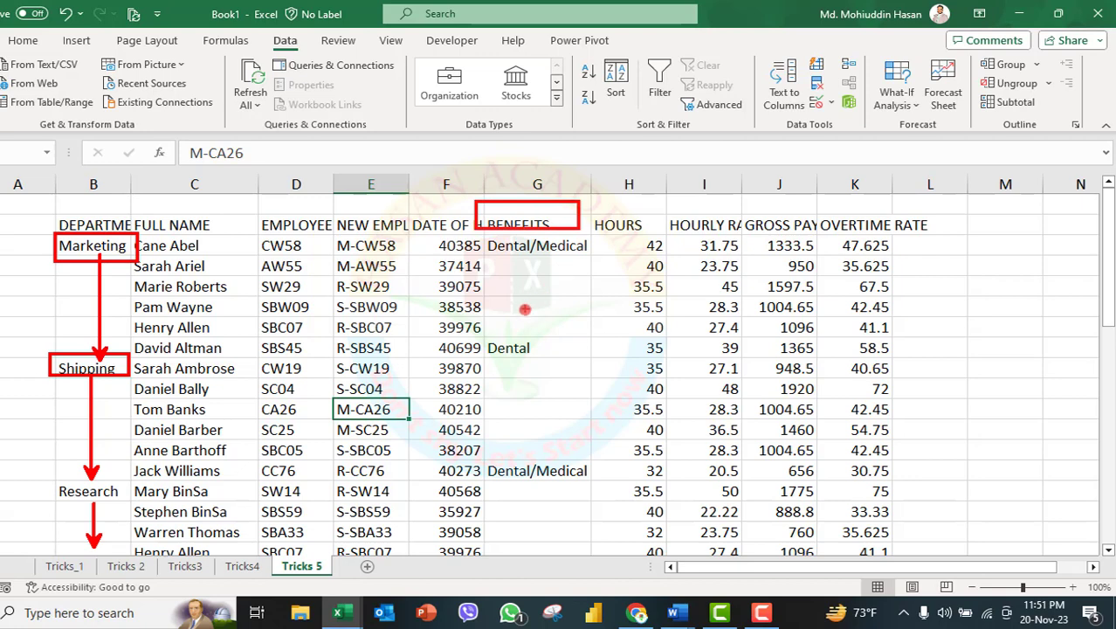
pyautogui.moveTo(523, 315); pyautogui.dragTo(522, 248)
pyautogui.moveTo(510, 454); pyautogui.dragTo(510, 356)
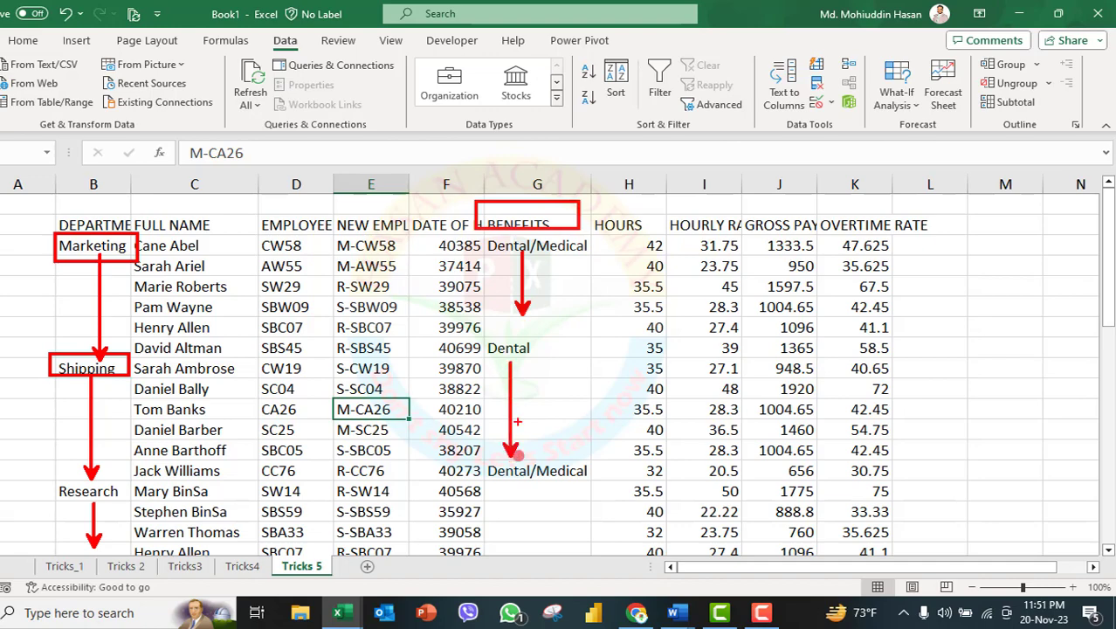
pyautogui.moveTo(522, 538); pyautogui.dragTo(522, 480)
pyautogui.press('Escape')
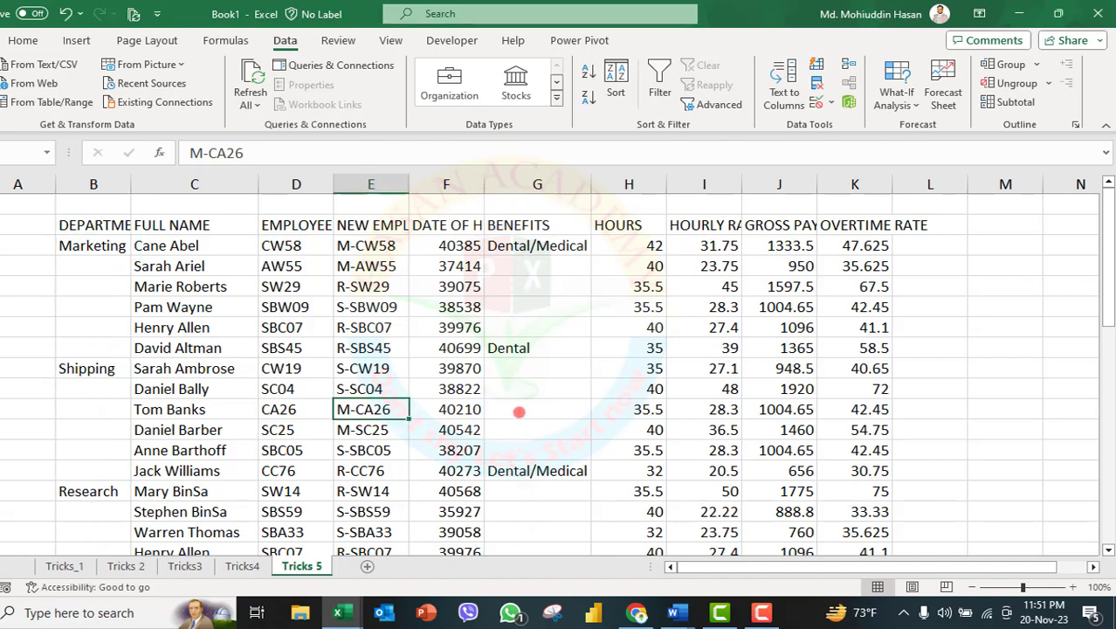
pyautogui.scroll(-10, 523, 431)
pyautogui.scroll(5, 523, 431)
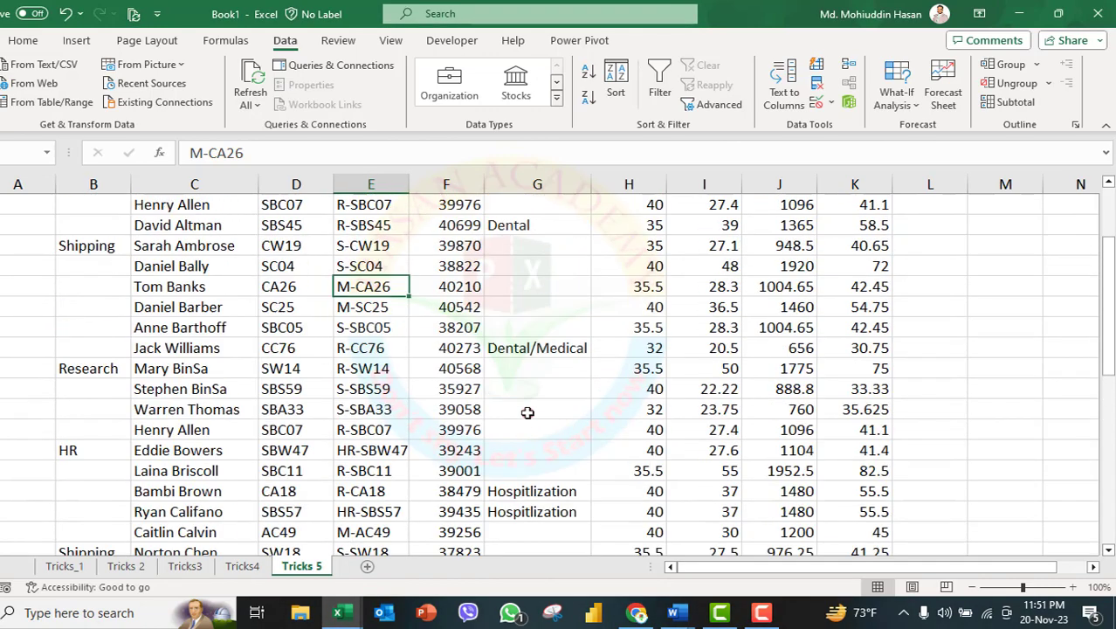
pyautogui.scroll(2, 524, 384)
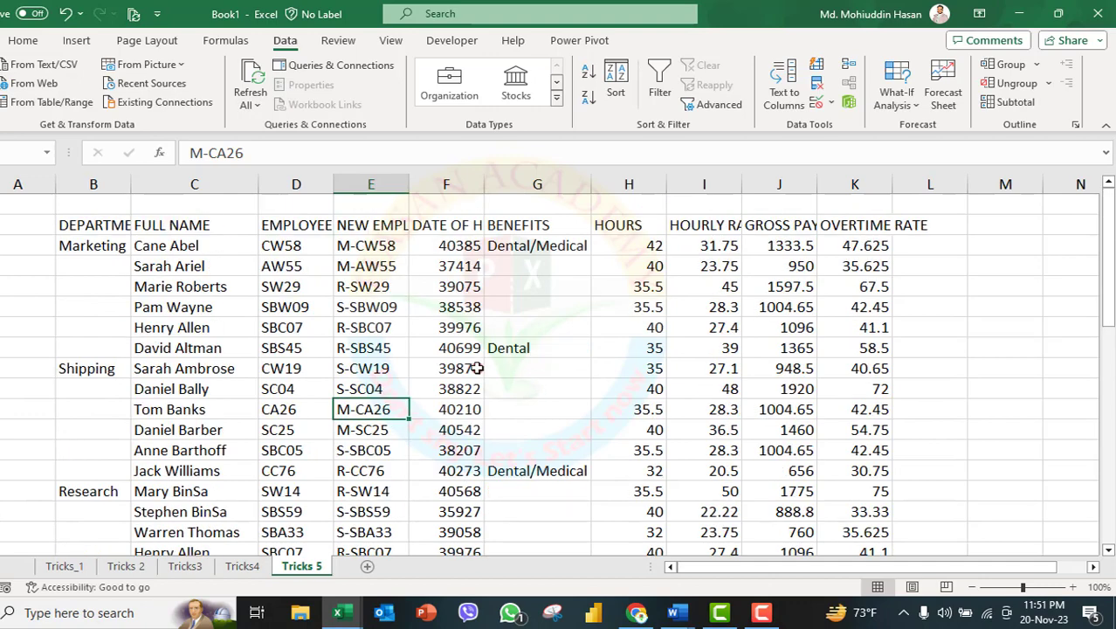
# Select the whole employee table from the department header through the overtime rate column and use Go To Special to select its Blanks.
pyautogui.moveTo(107, 225); pyautogui.dragTo(840, 514)
pyautogui.scroll(1, 751, 460)
pyautogui.scroll(4, 751, 460)
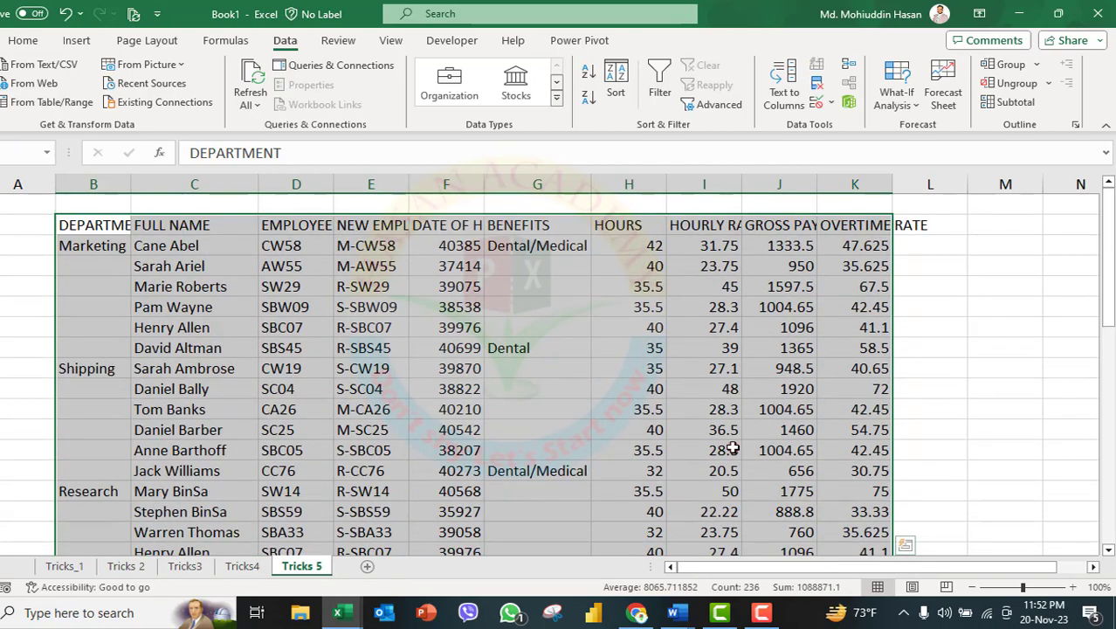
pyautogui.hotkey('ctrl', 'g')
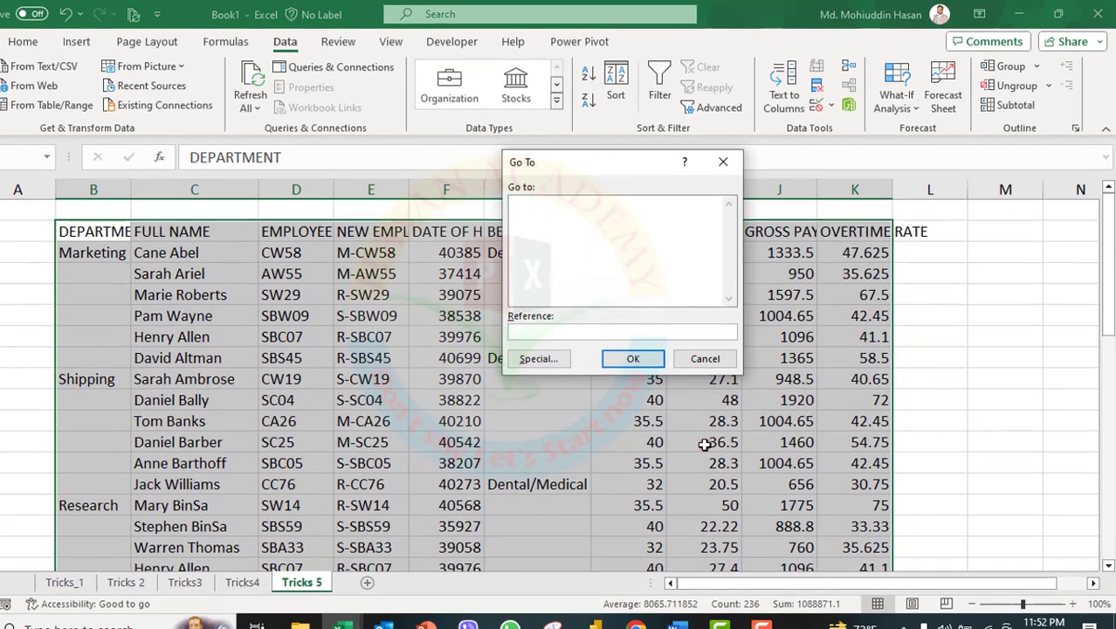
pyautogui.click(531, 366)
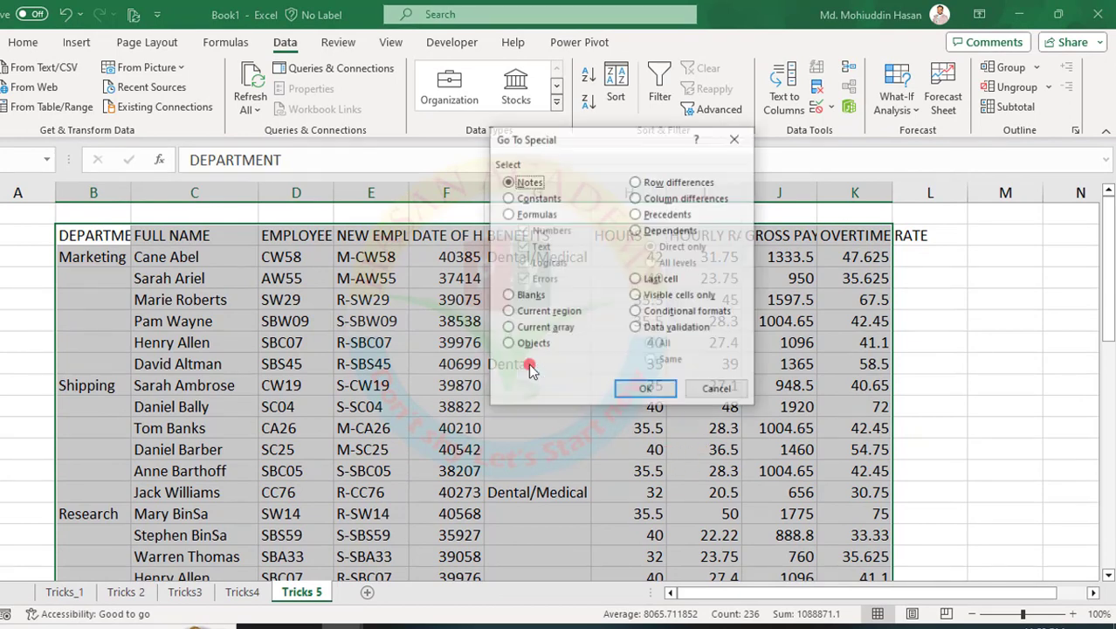
pyautogui.click(507, 295)
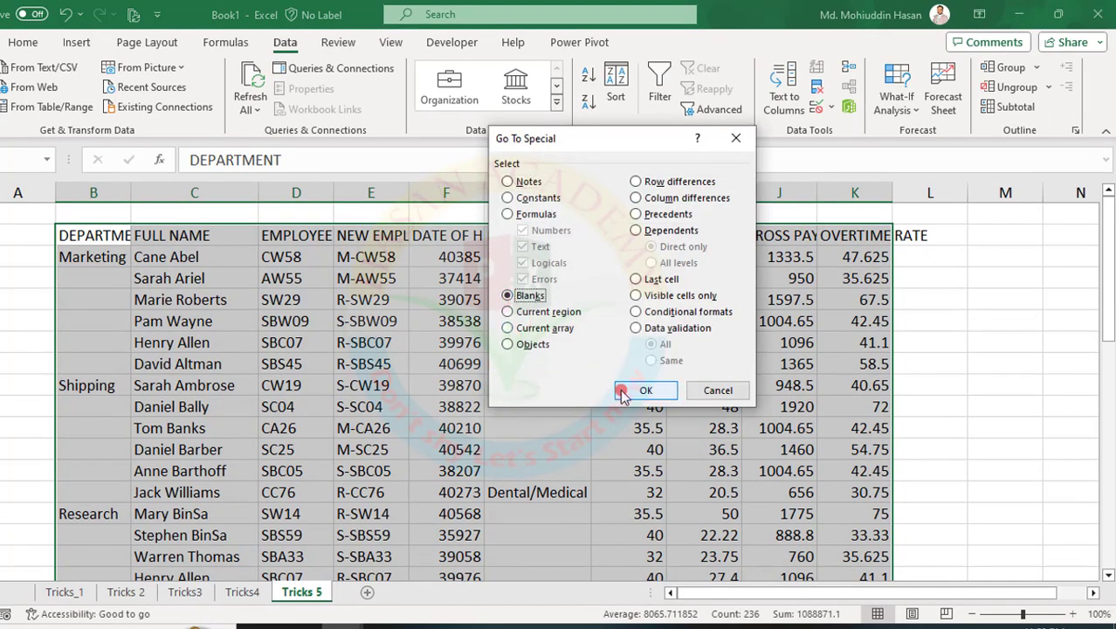
pyautogui.click(641, 390)
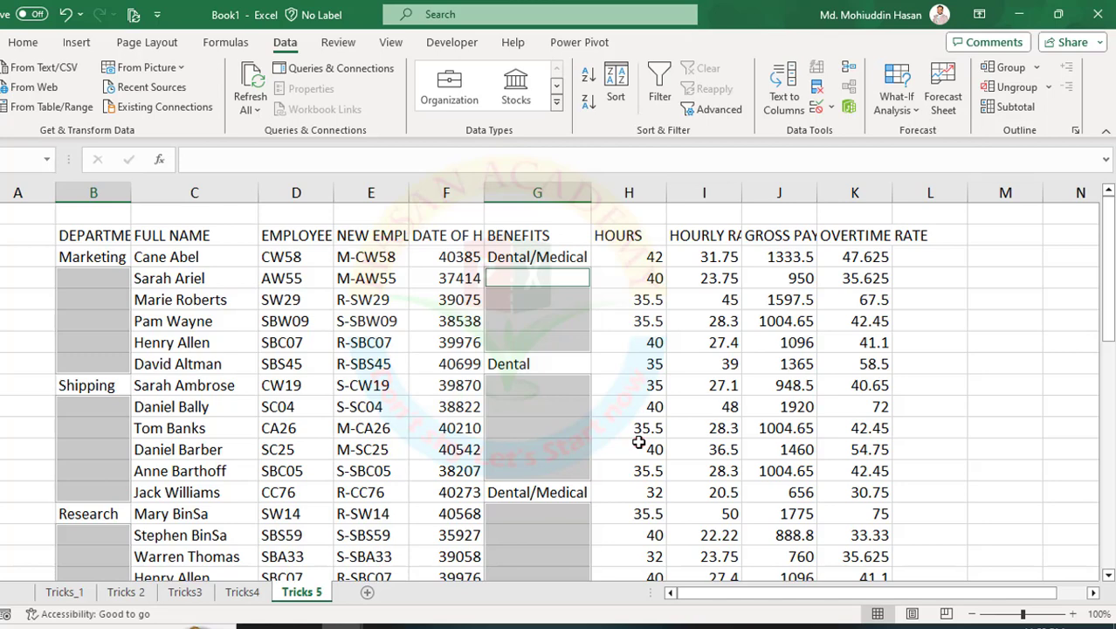
# Fill all selected blank cells with the value above them by entering the relative formula =G3 across the selection.
pyautogui.write('=')
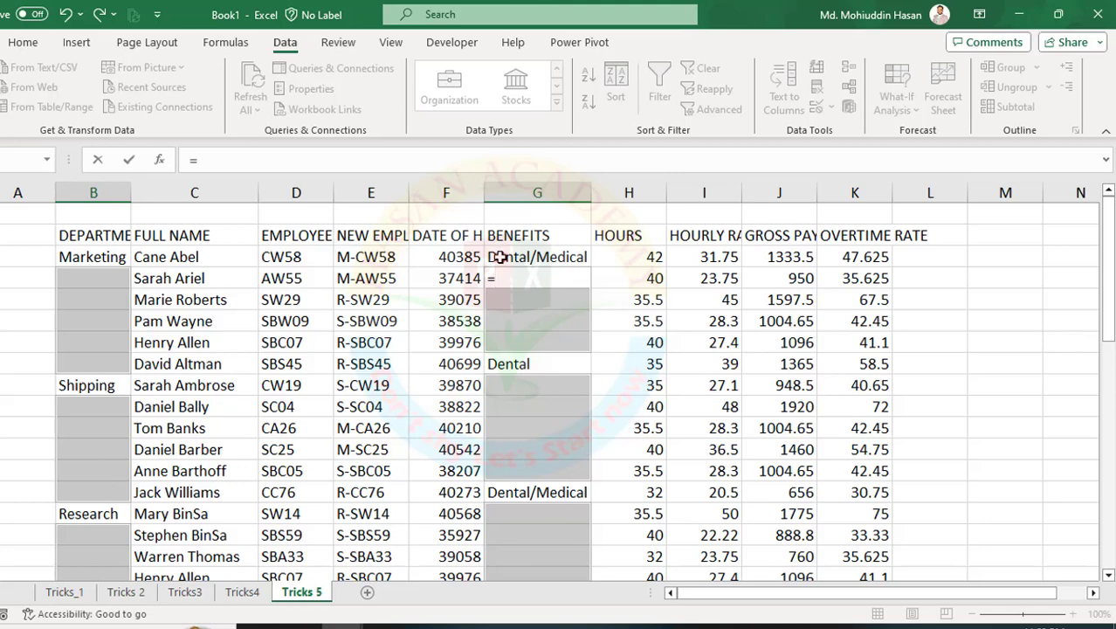
pyautogui.click(498, 256)
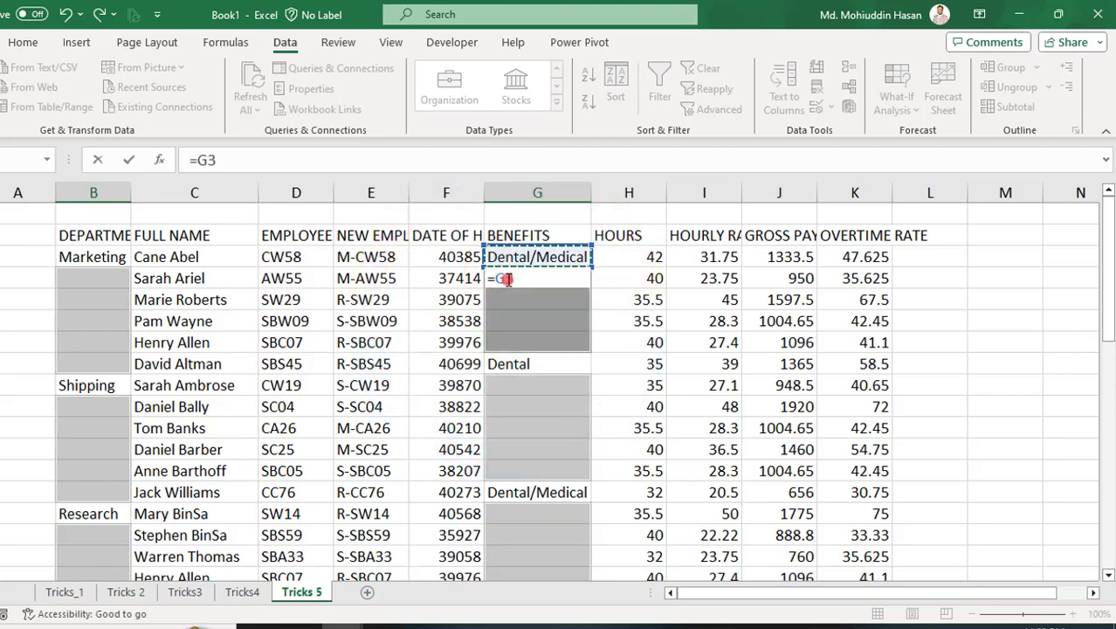
pyautogui.hotkey('ctrl', 'Return')
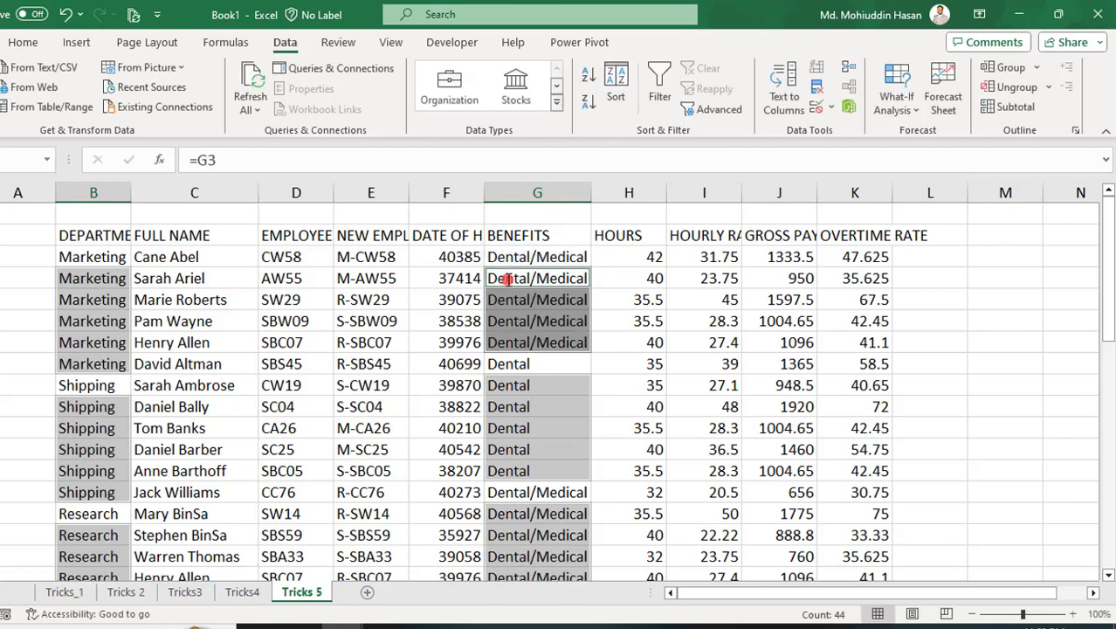